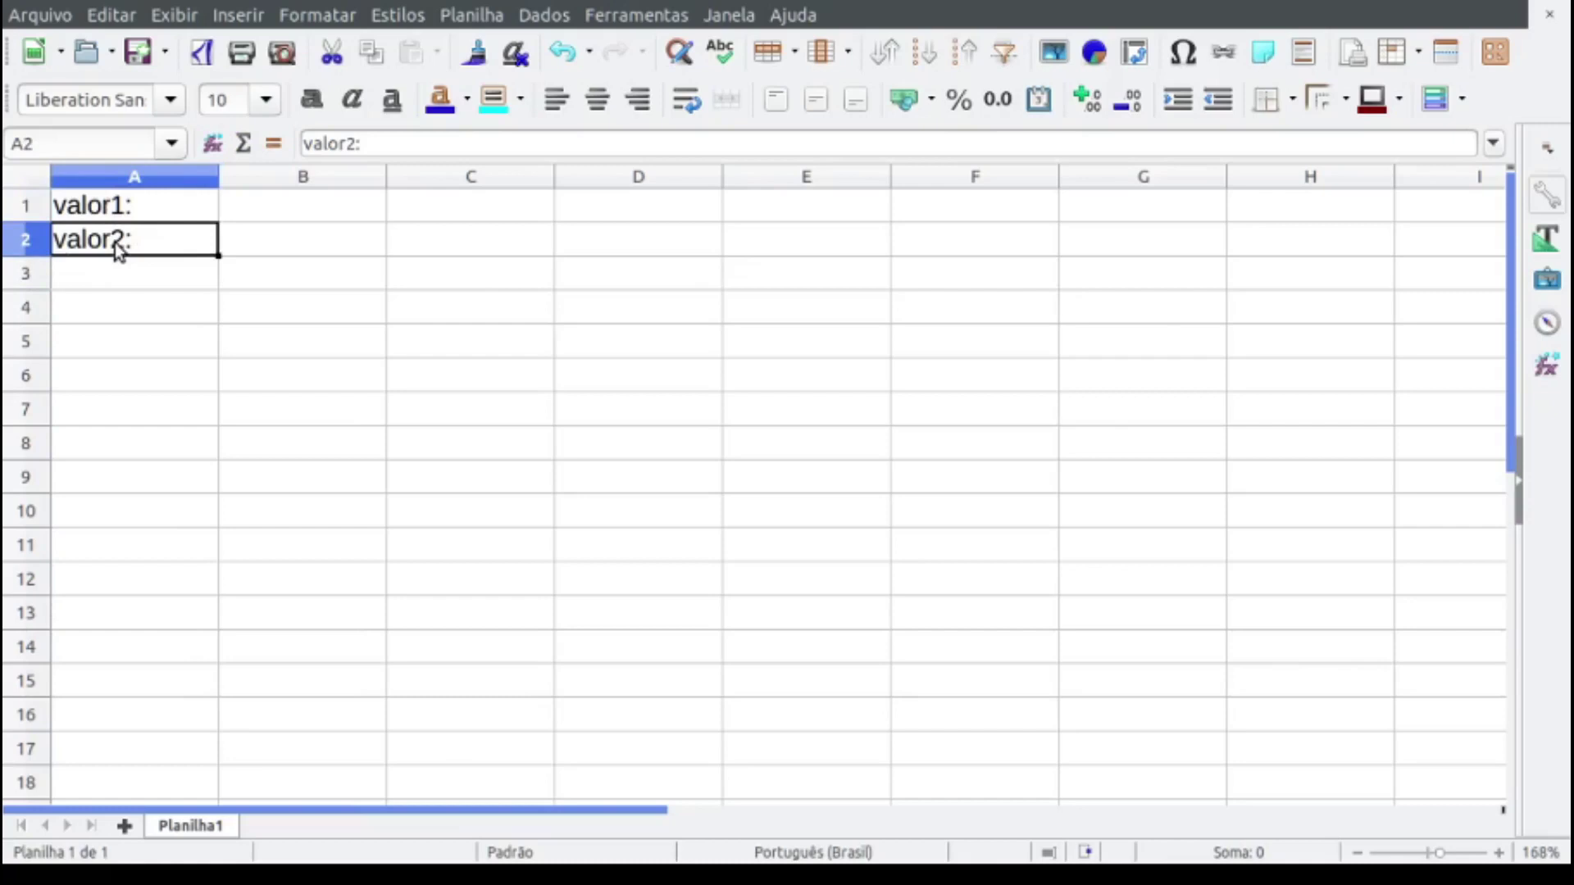
Step: Enter 50 in cell B1 for valor1 and 40 in cell B2 for valor2
click(295, 211)
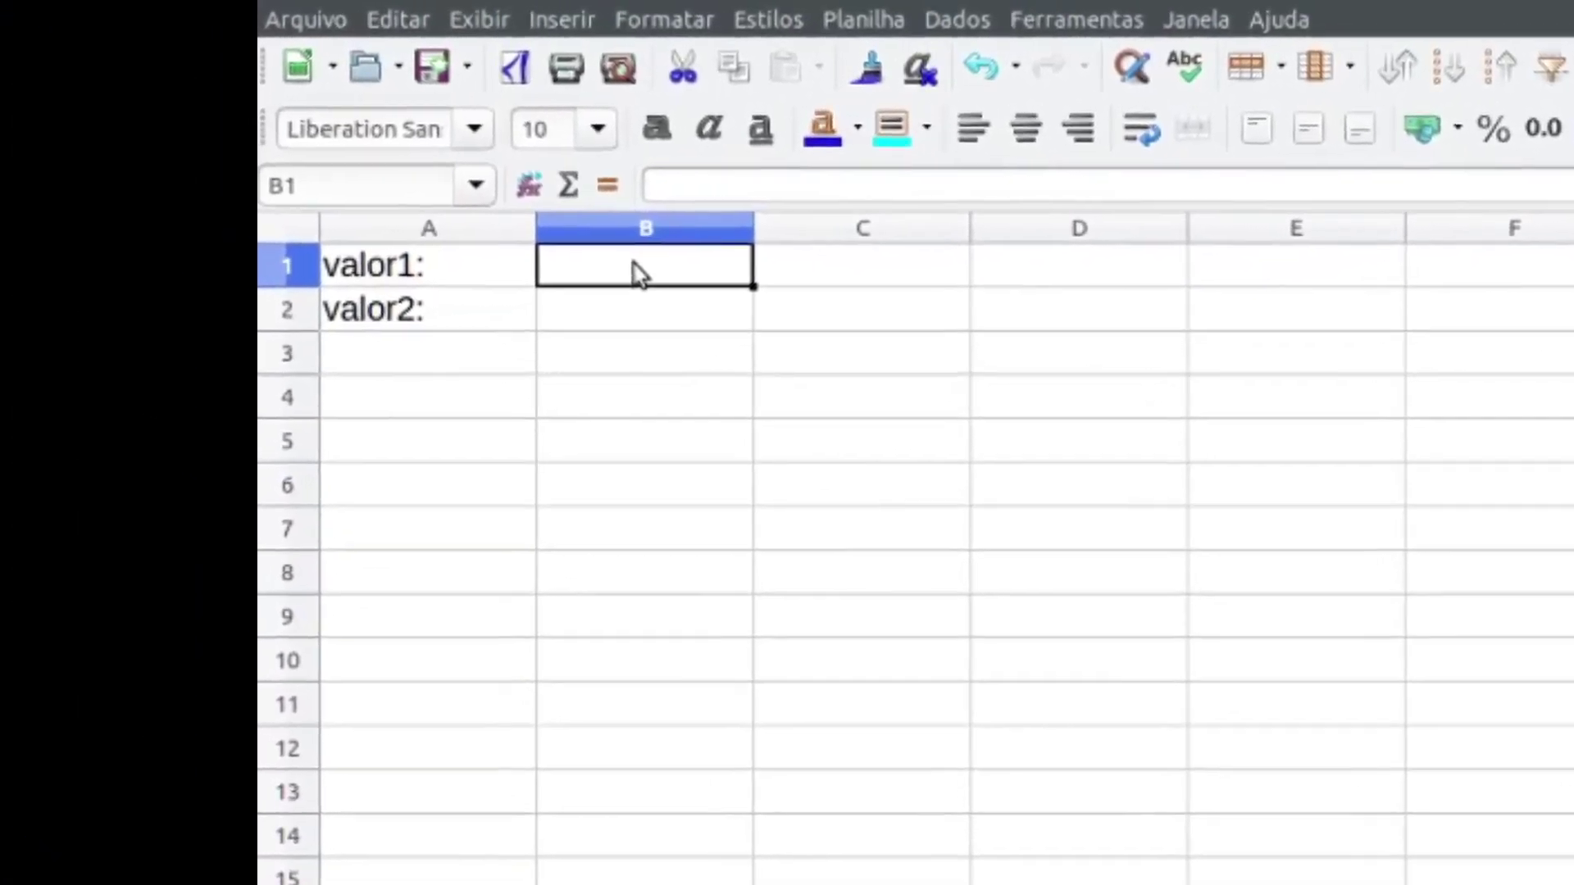
text(50)
key(Return)
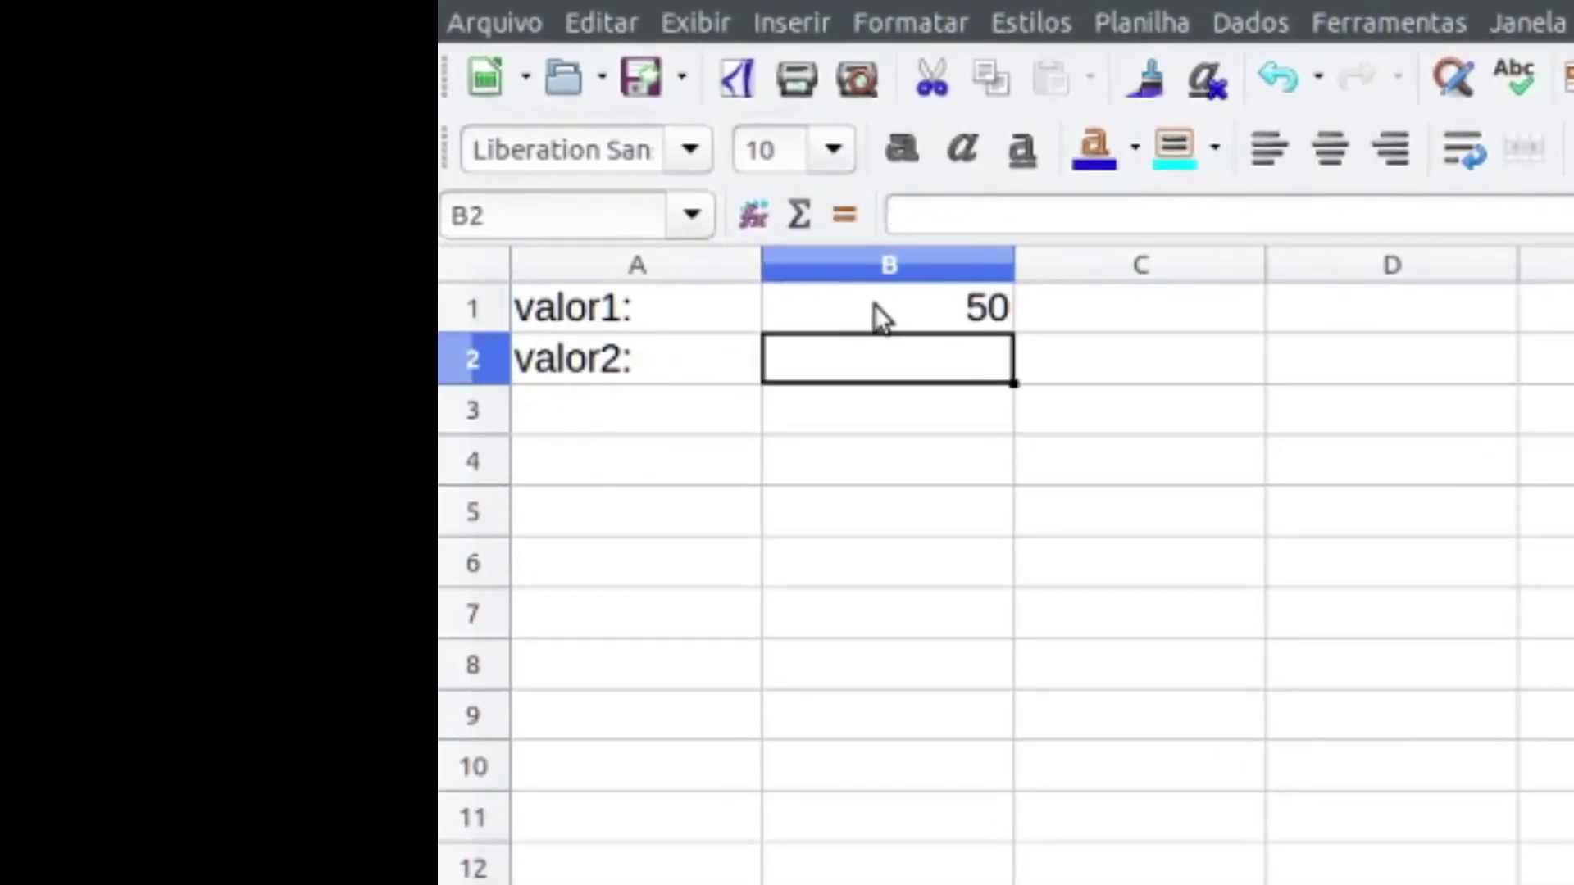
text(40)
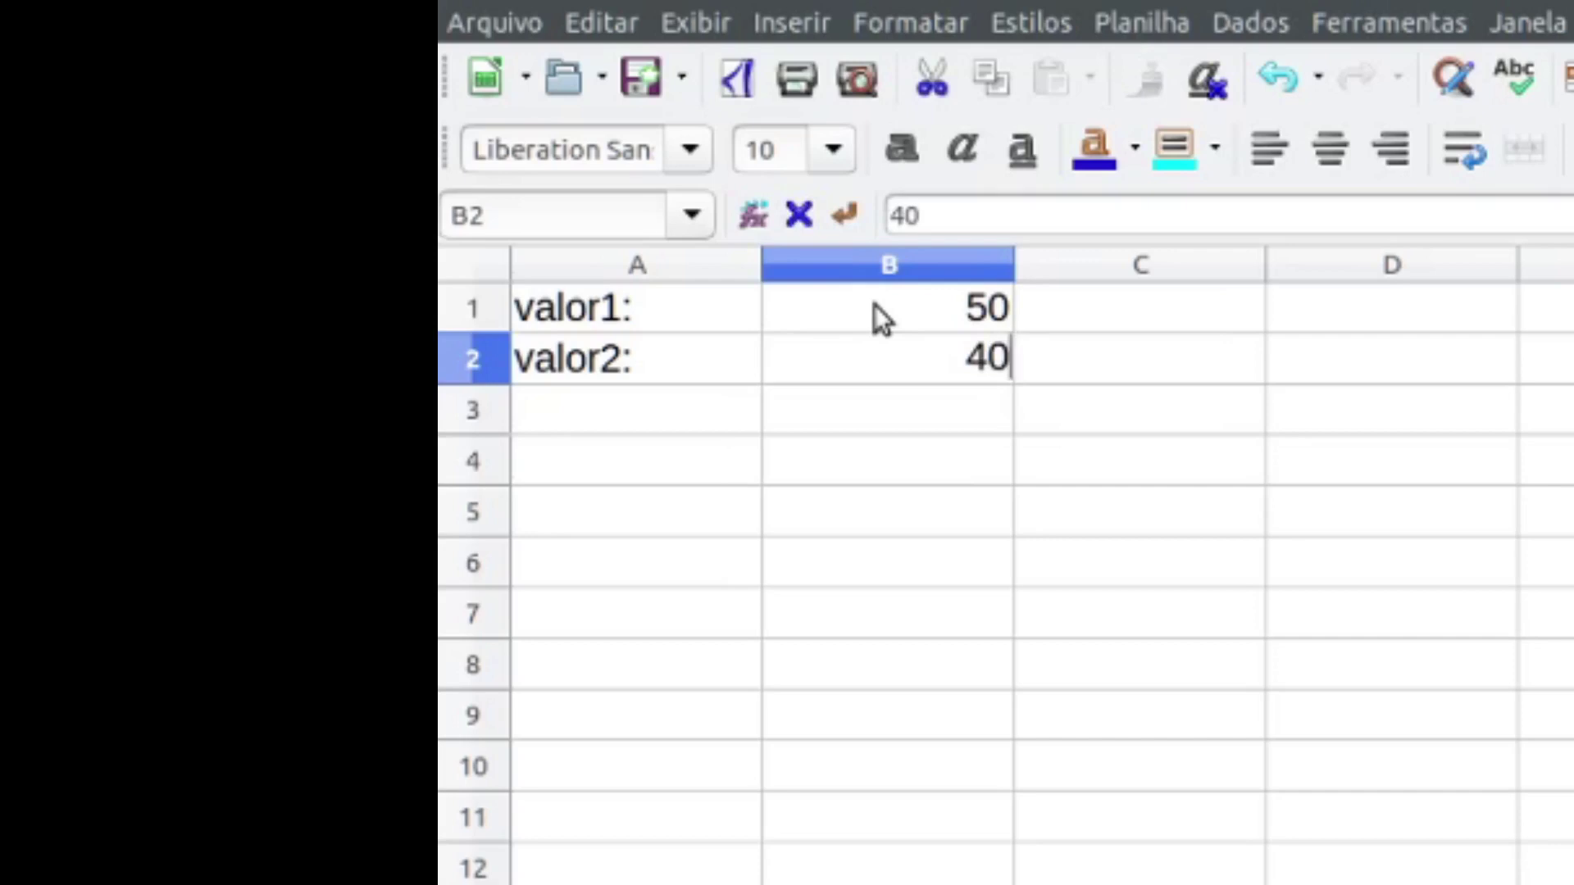
key(Return)
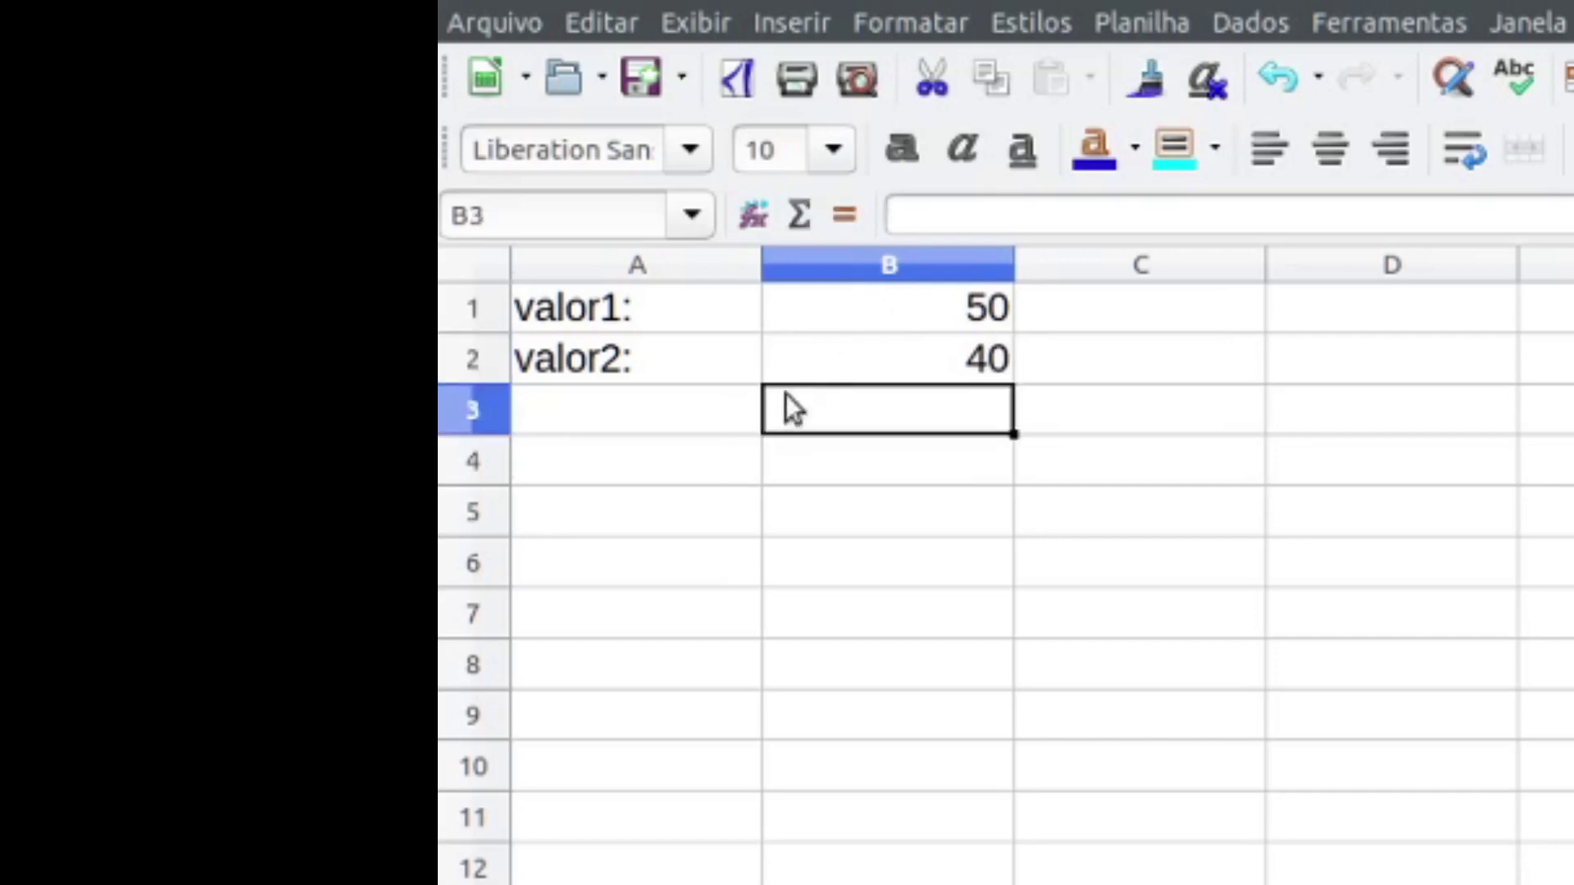
Step: Add the labels "soma:" in cell A3 and "subtração:" in cell A4
click(704, 434)
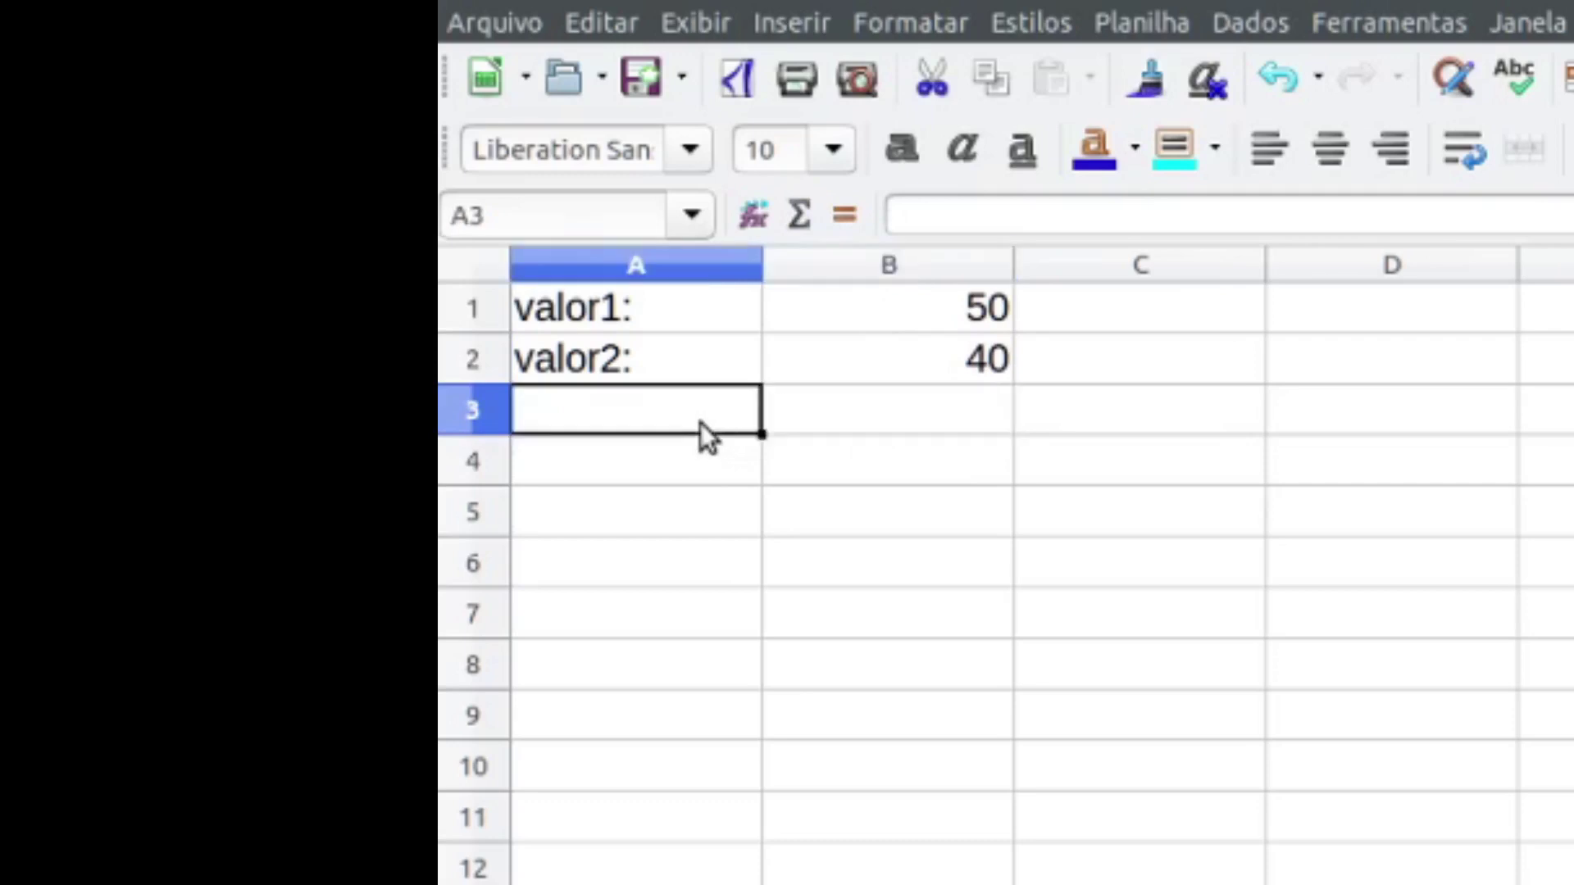
text(soma)
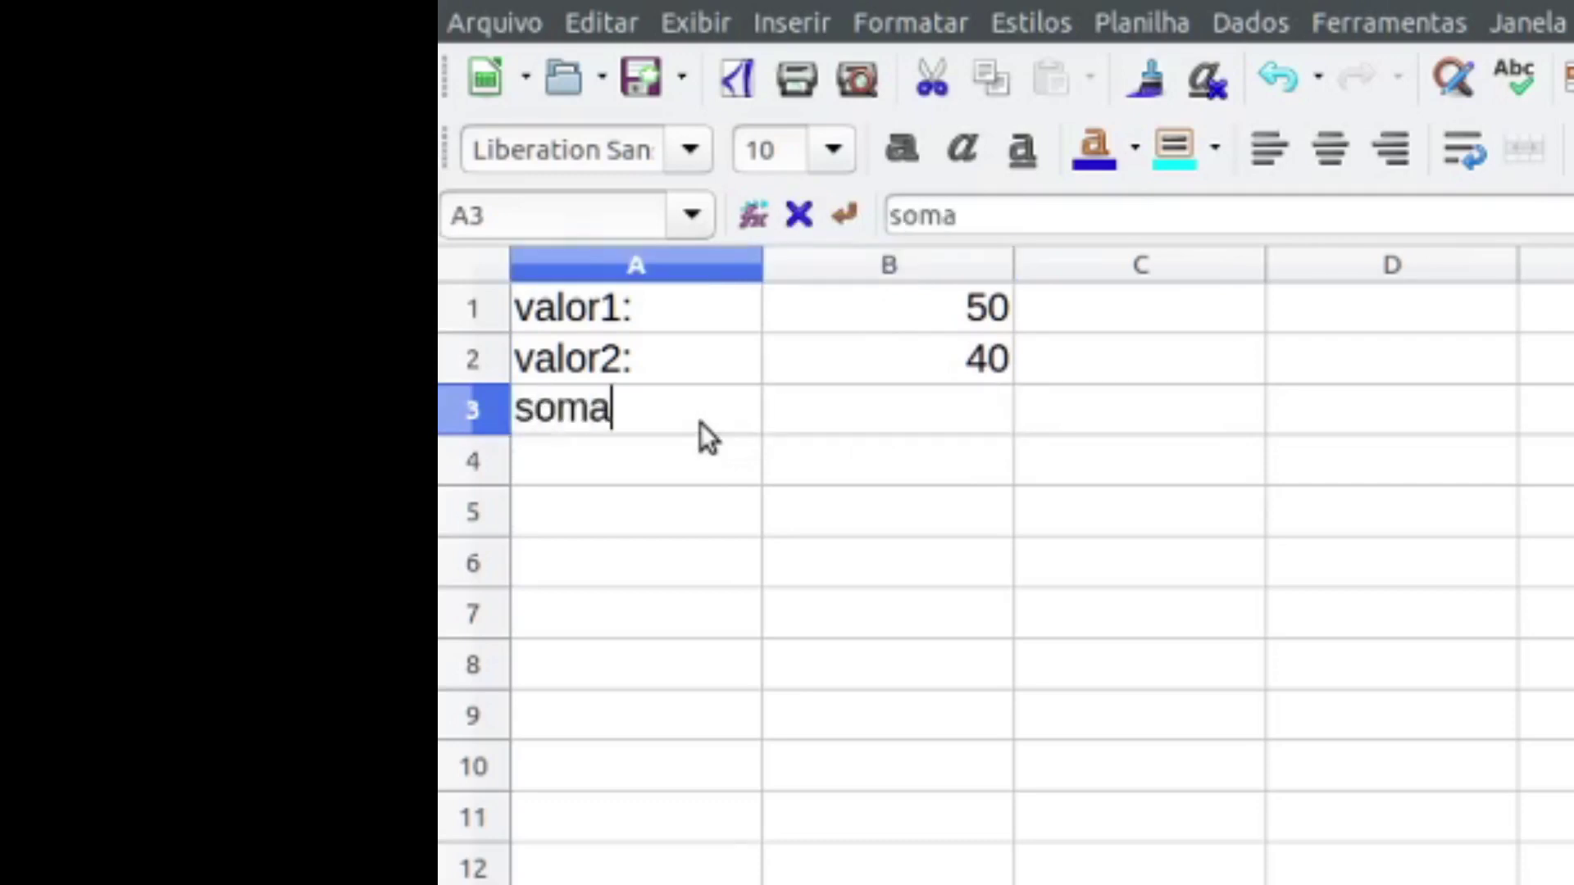
text(:)
key(Return)
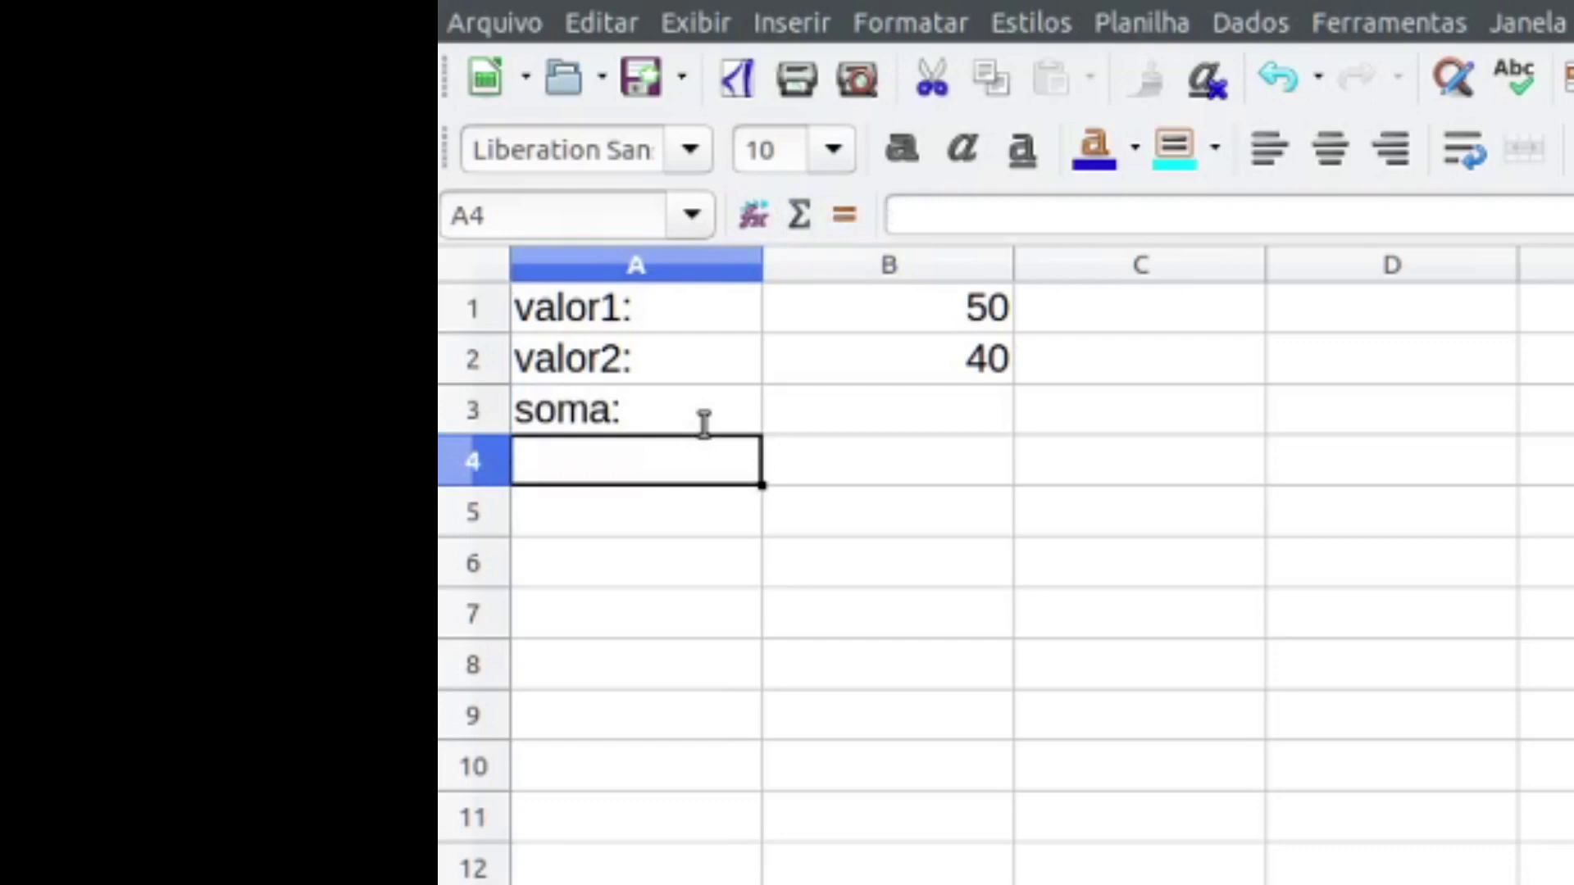
text(sub)
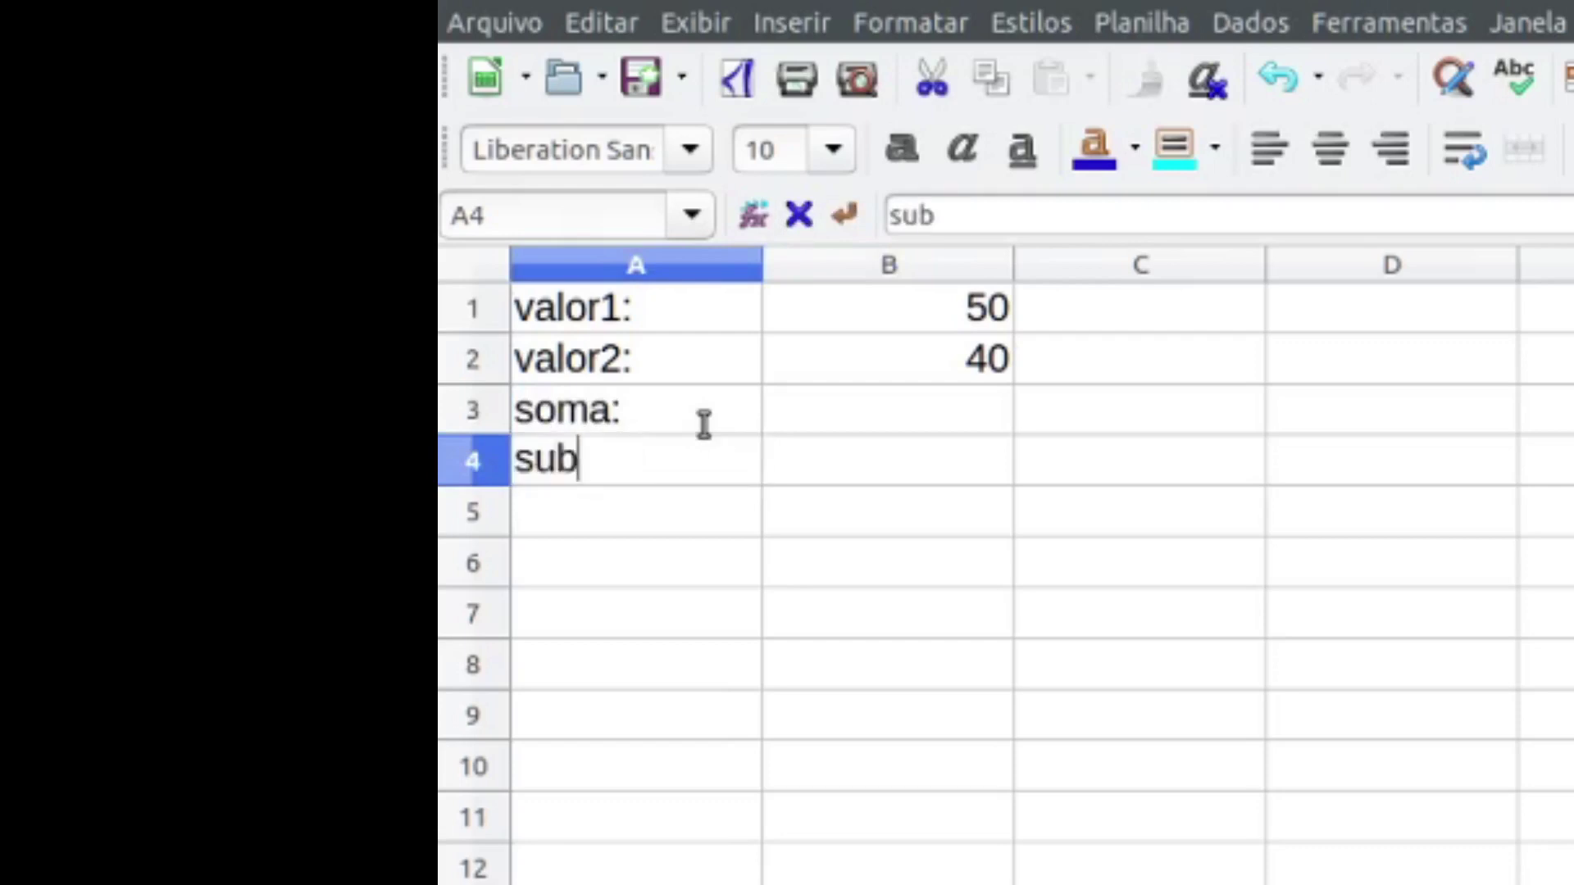
text(traç)
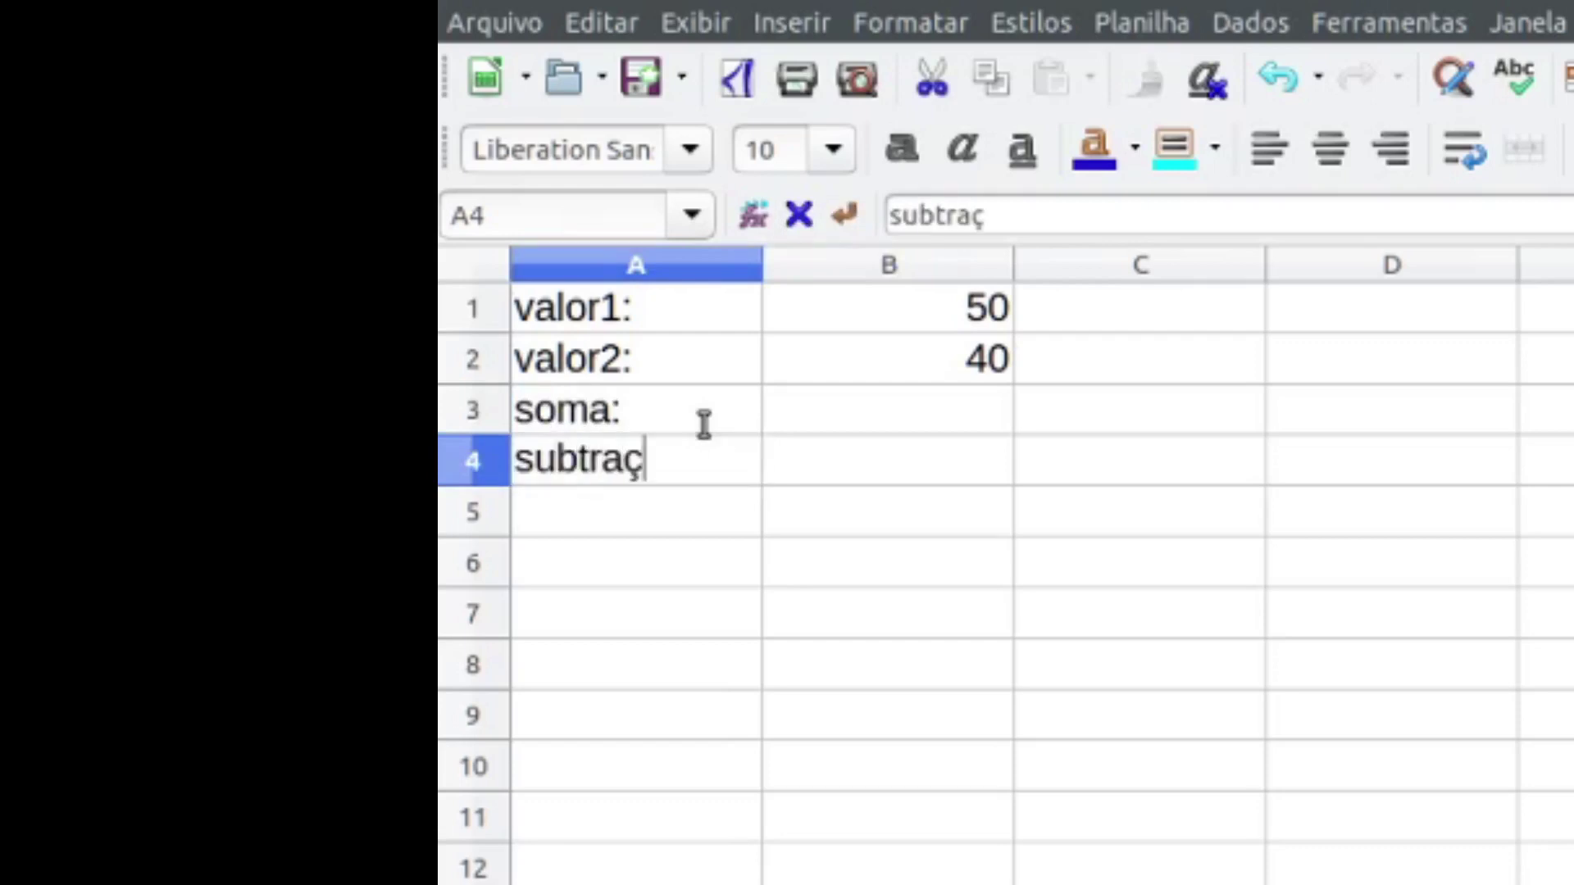
text(ão:)
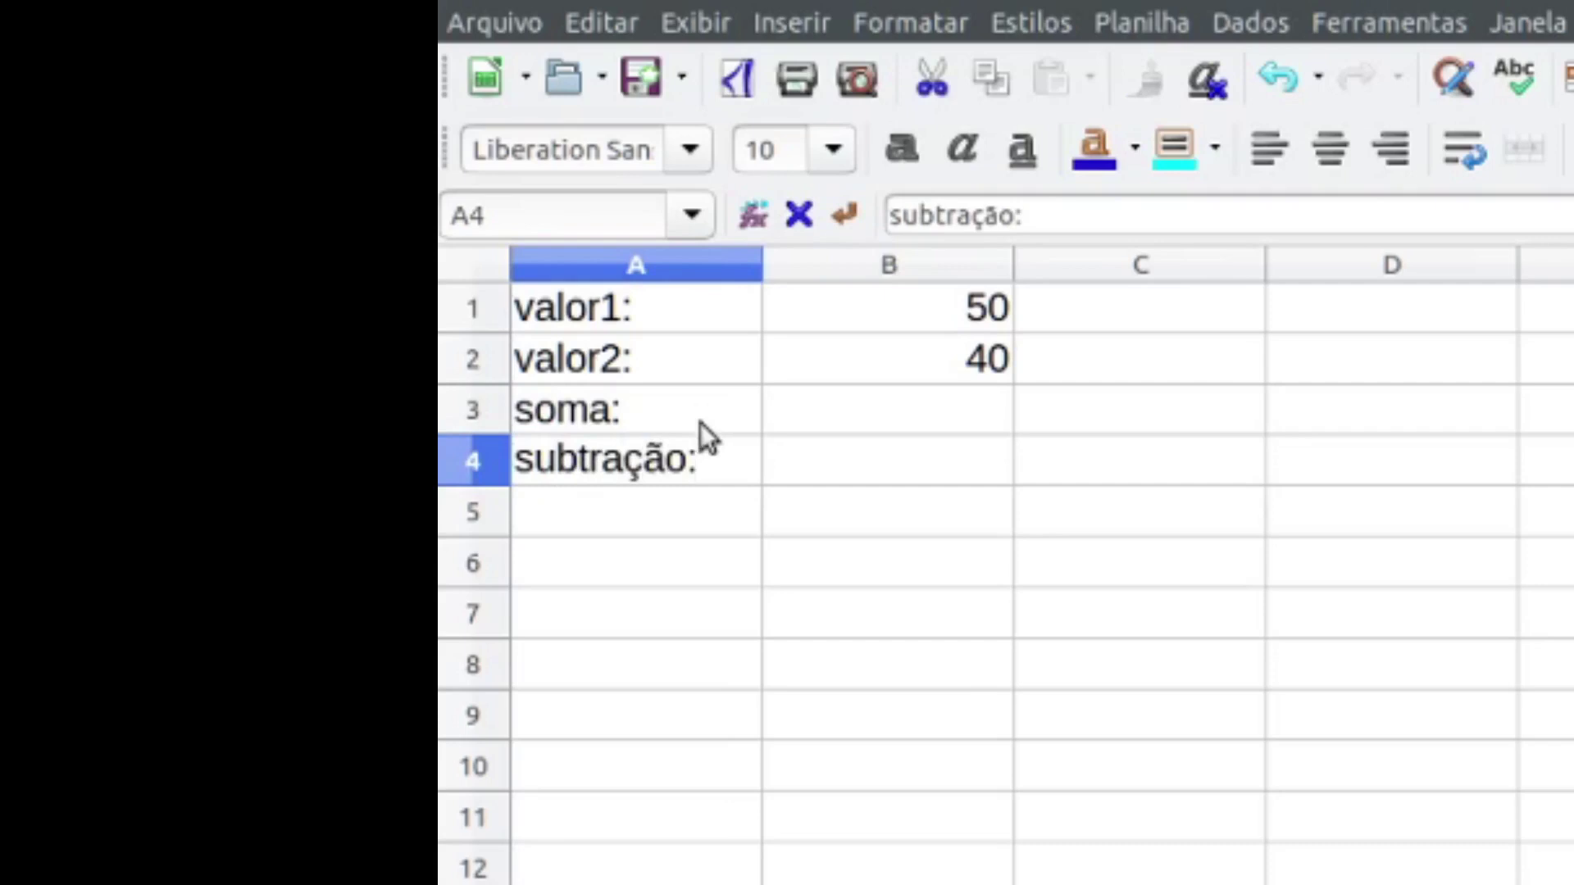
key(Return)
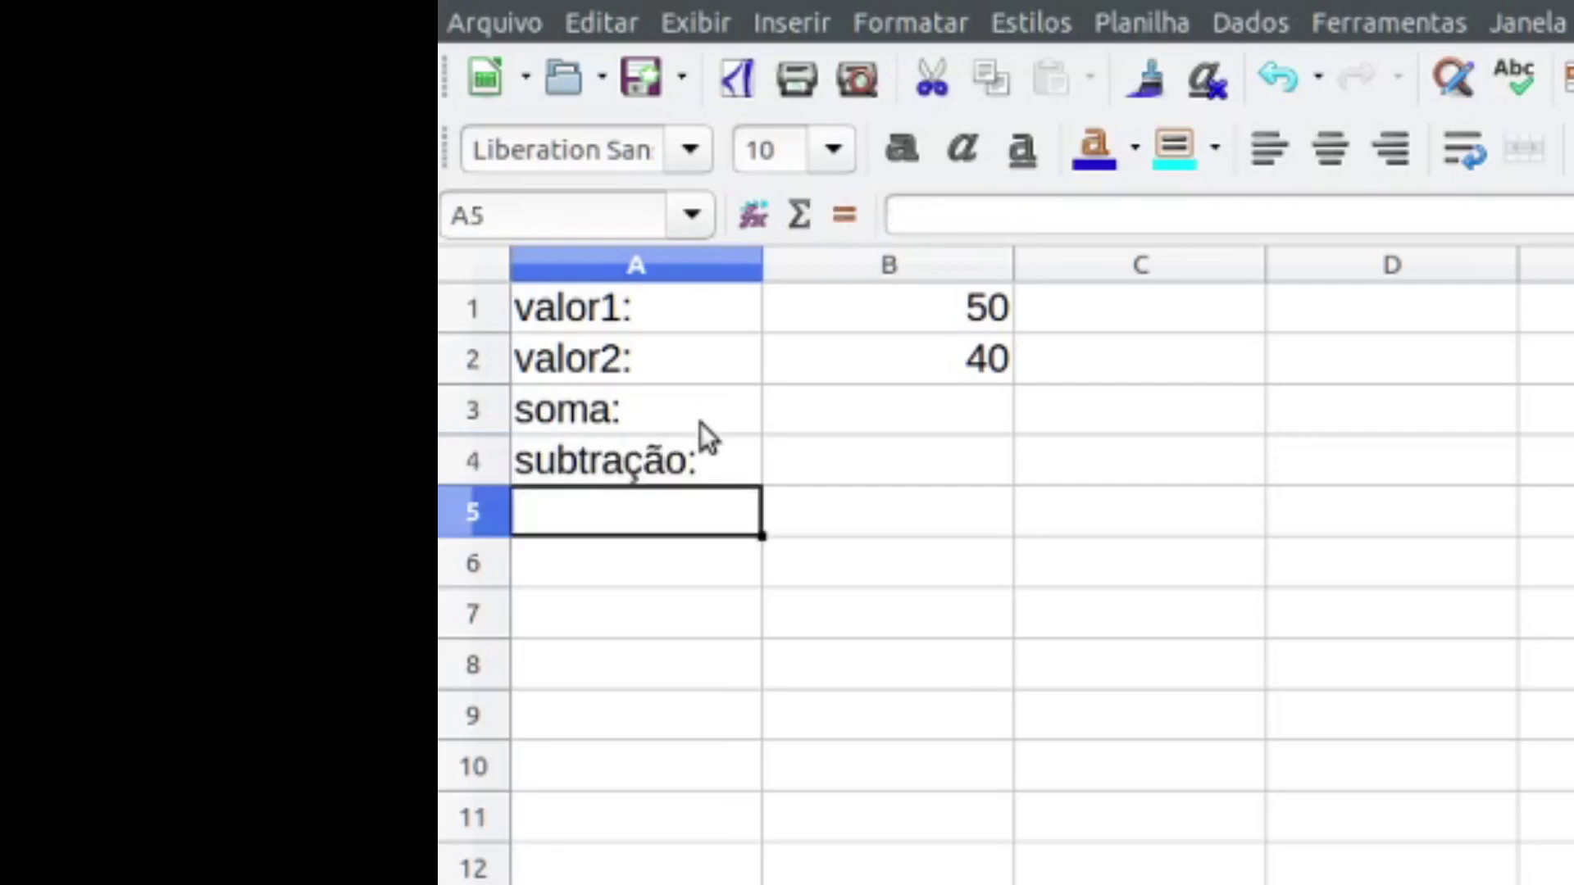
Step: Add the labels "Multiplicação:", "Divisão:" and "potenciação:" in cells A5, A6 and A7
text(Multiplicação)
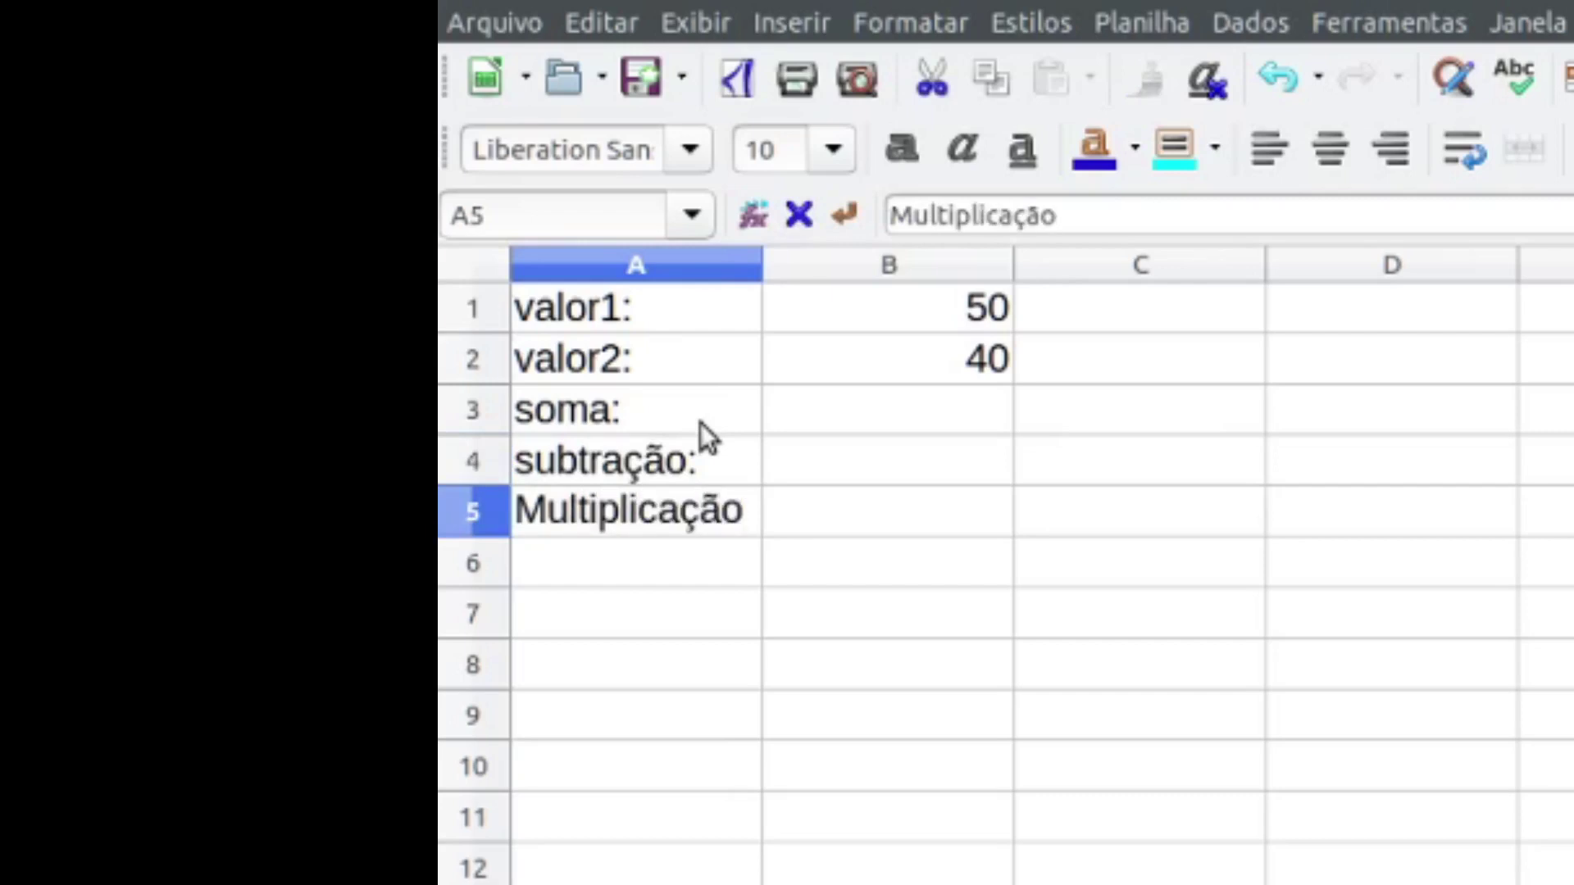
text(:)
key(Return)
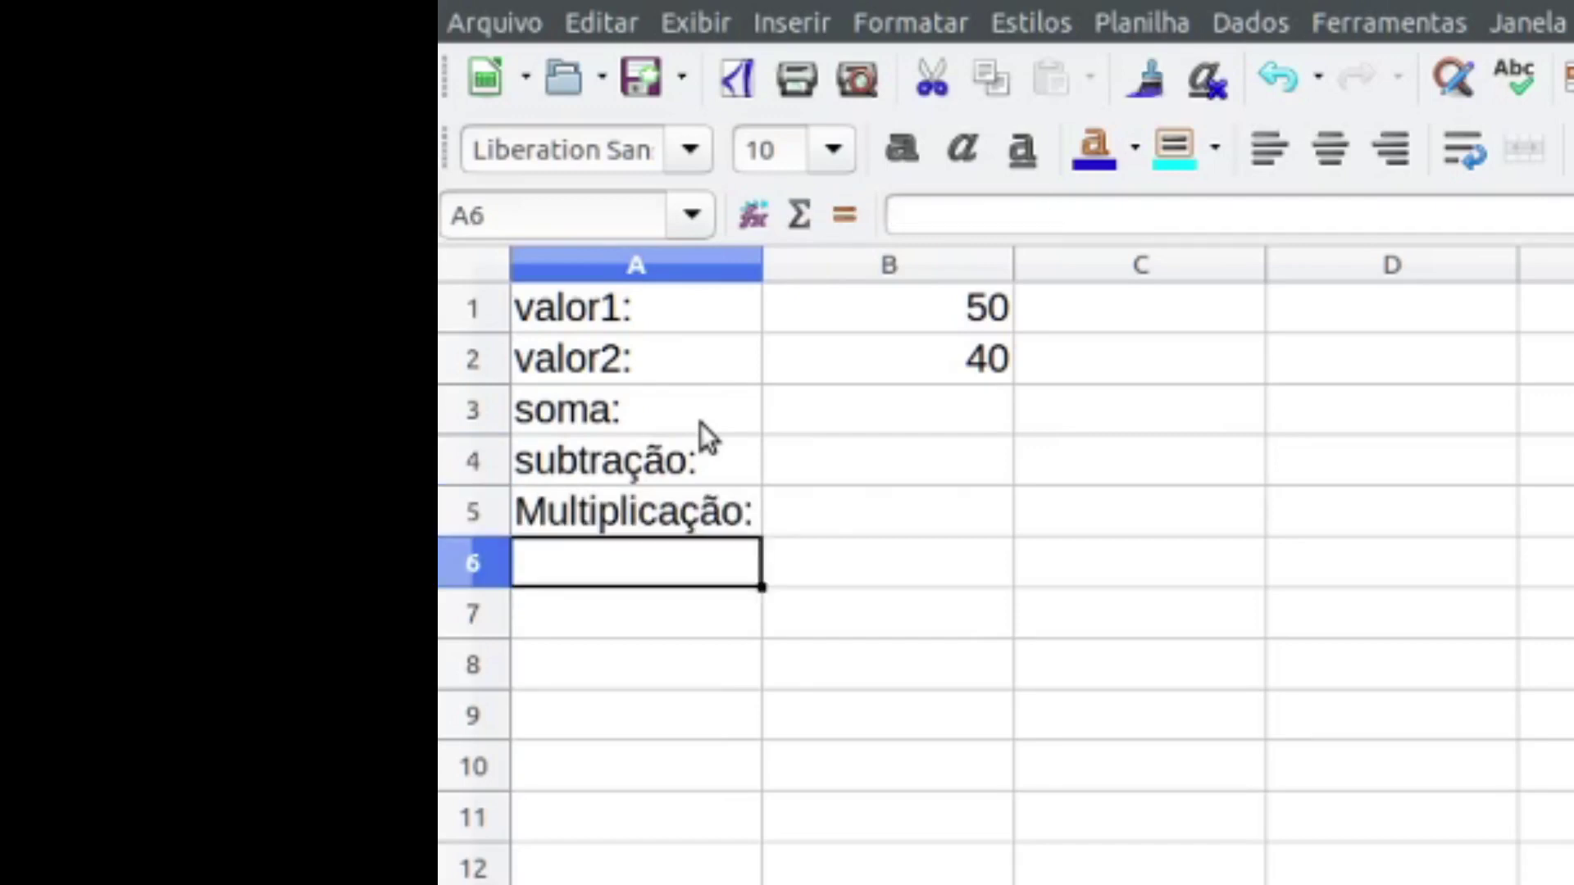
text(Divisão:)
key(Return)
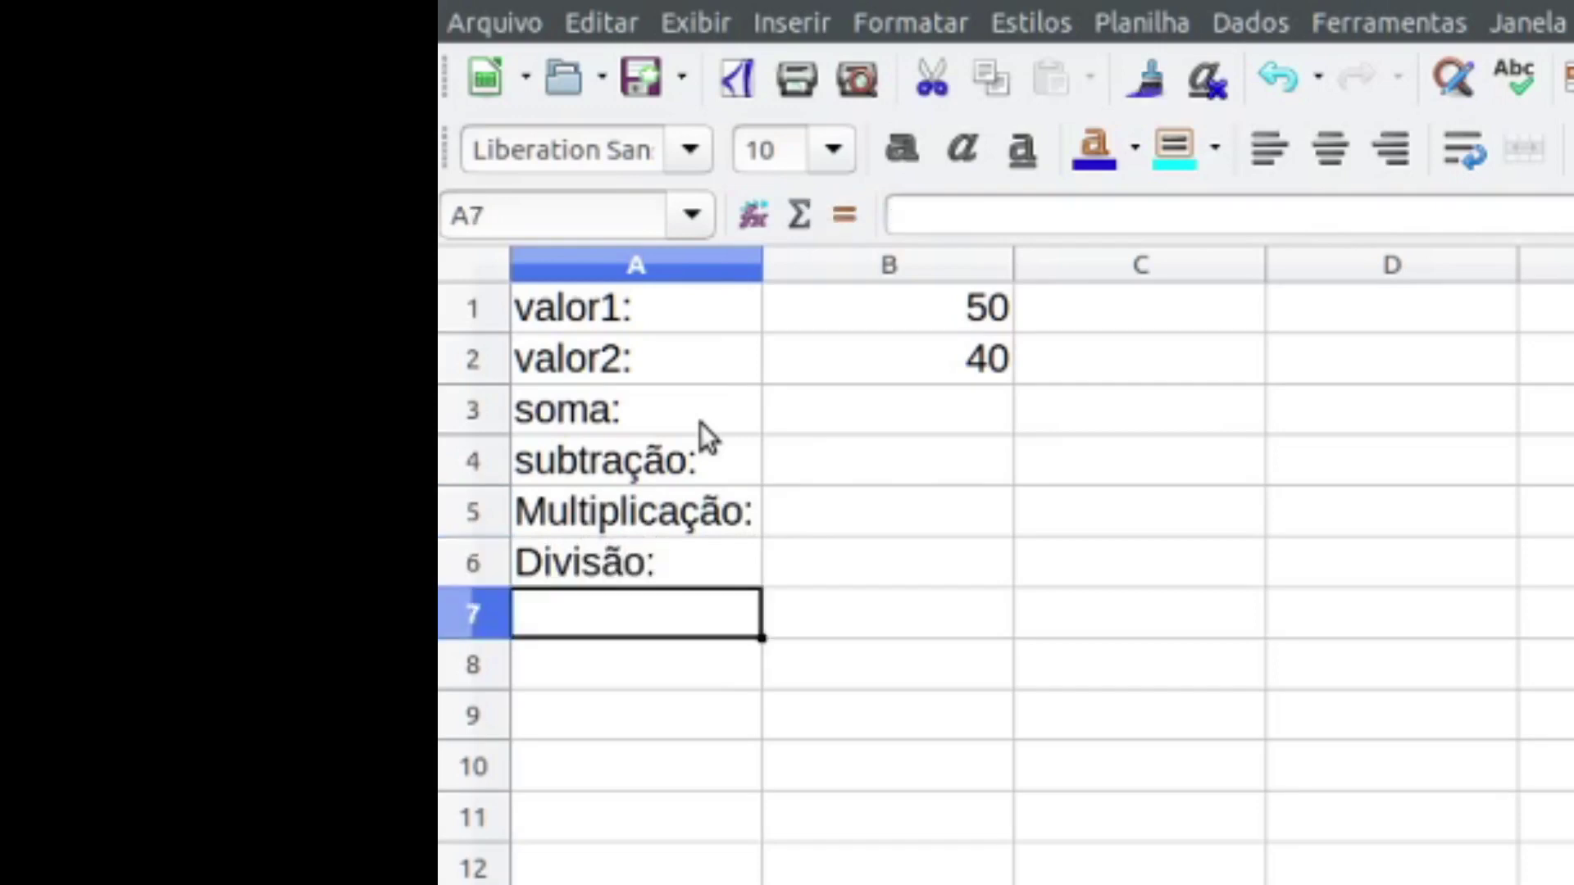
text(potenc)
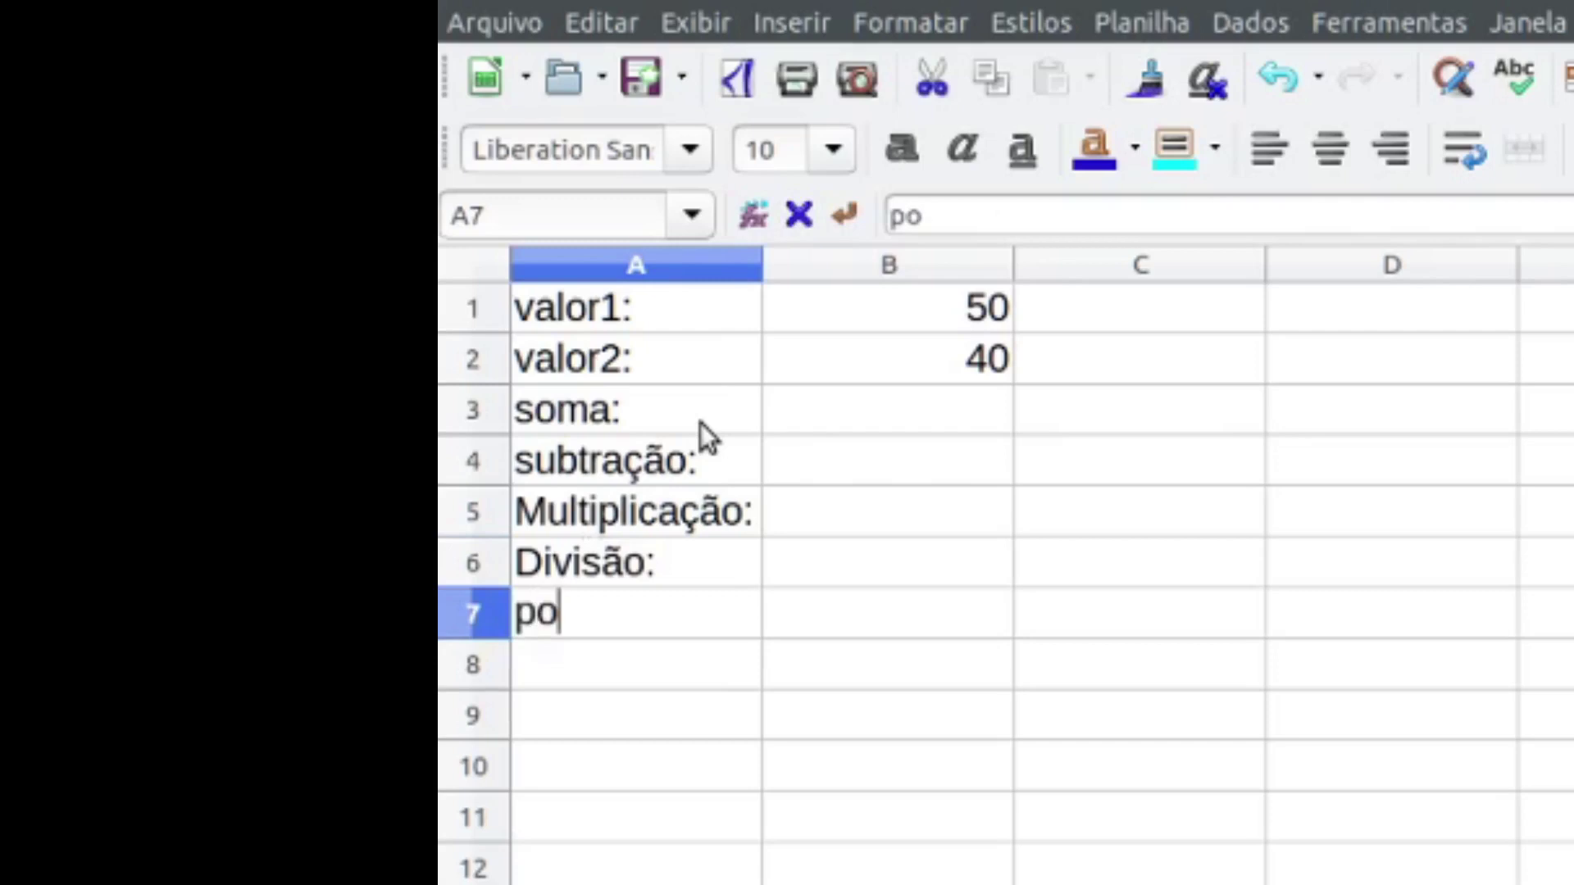
text(iação)
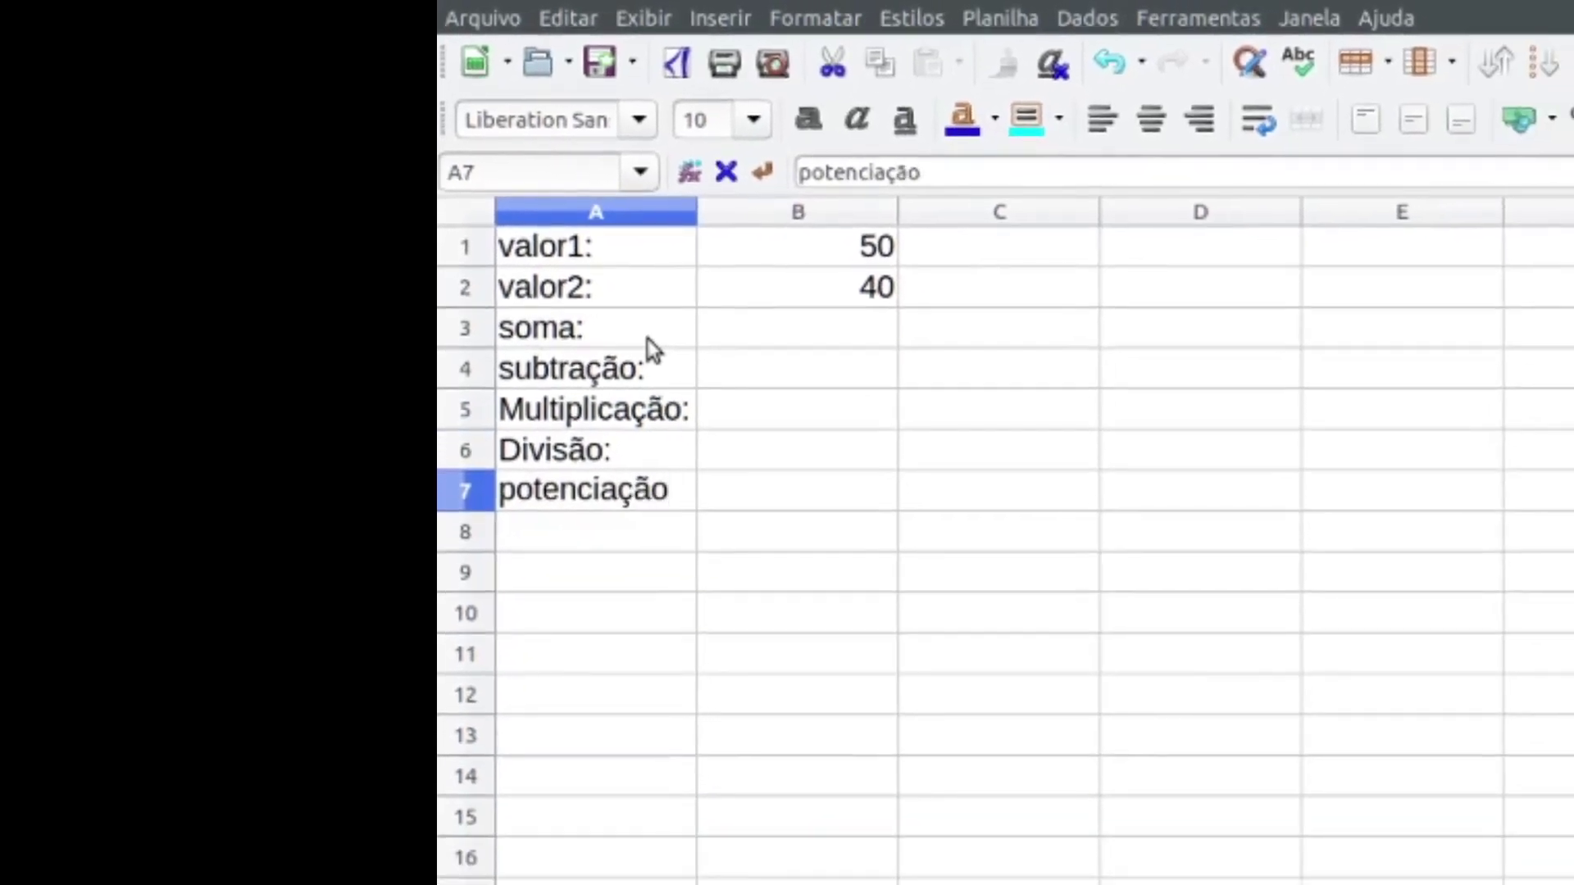
text(:)
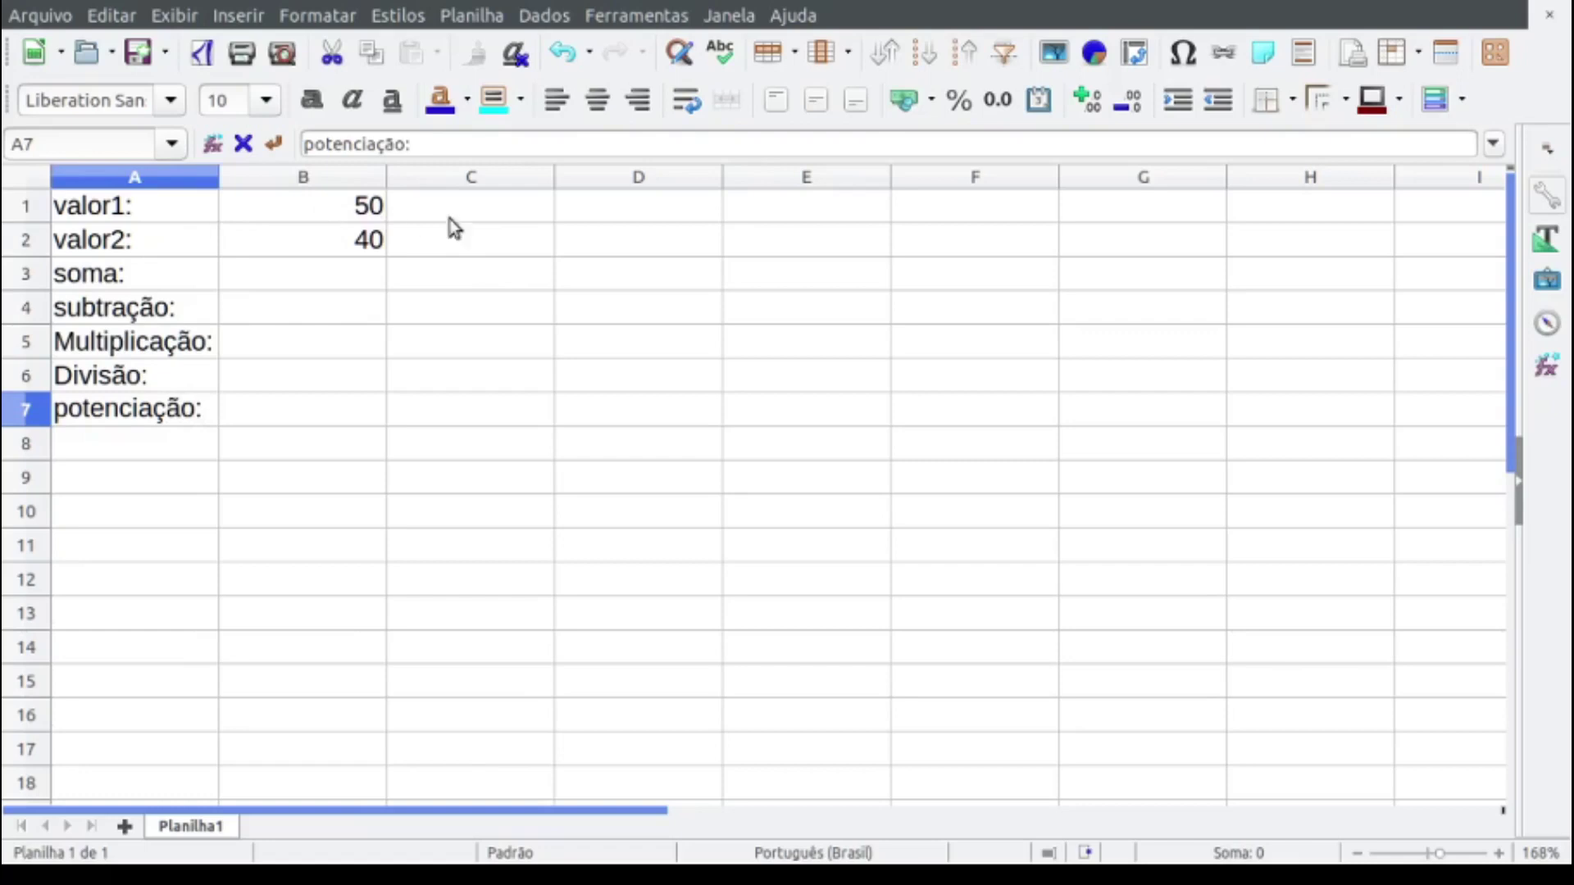
click(358, 214)
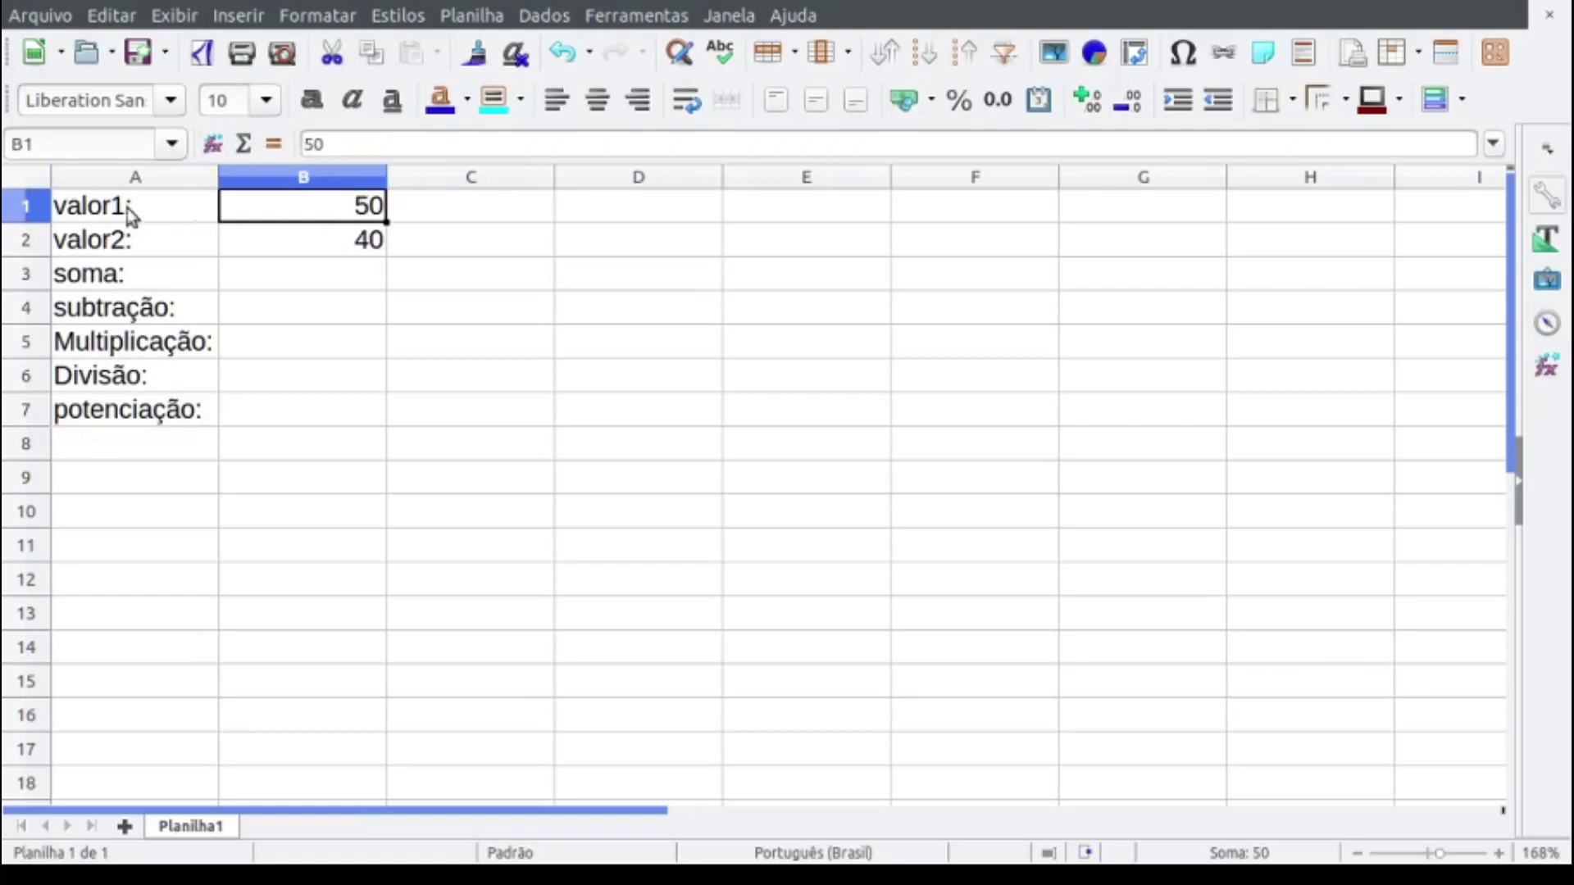
Step: Enter B1+B2 without an equals sign in cell B3, beside the soma label
click(336, 246)
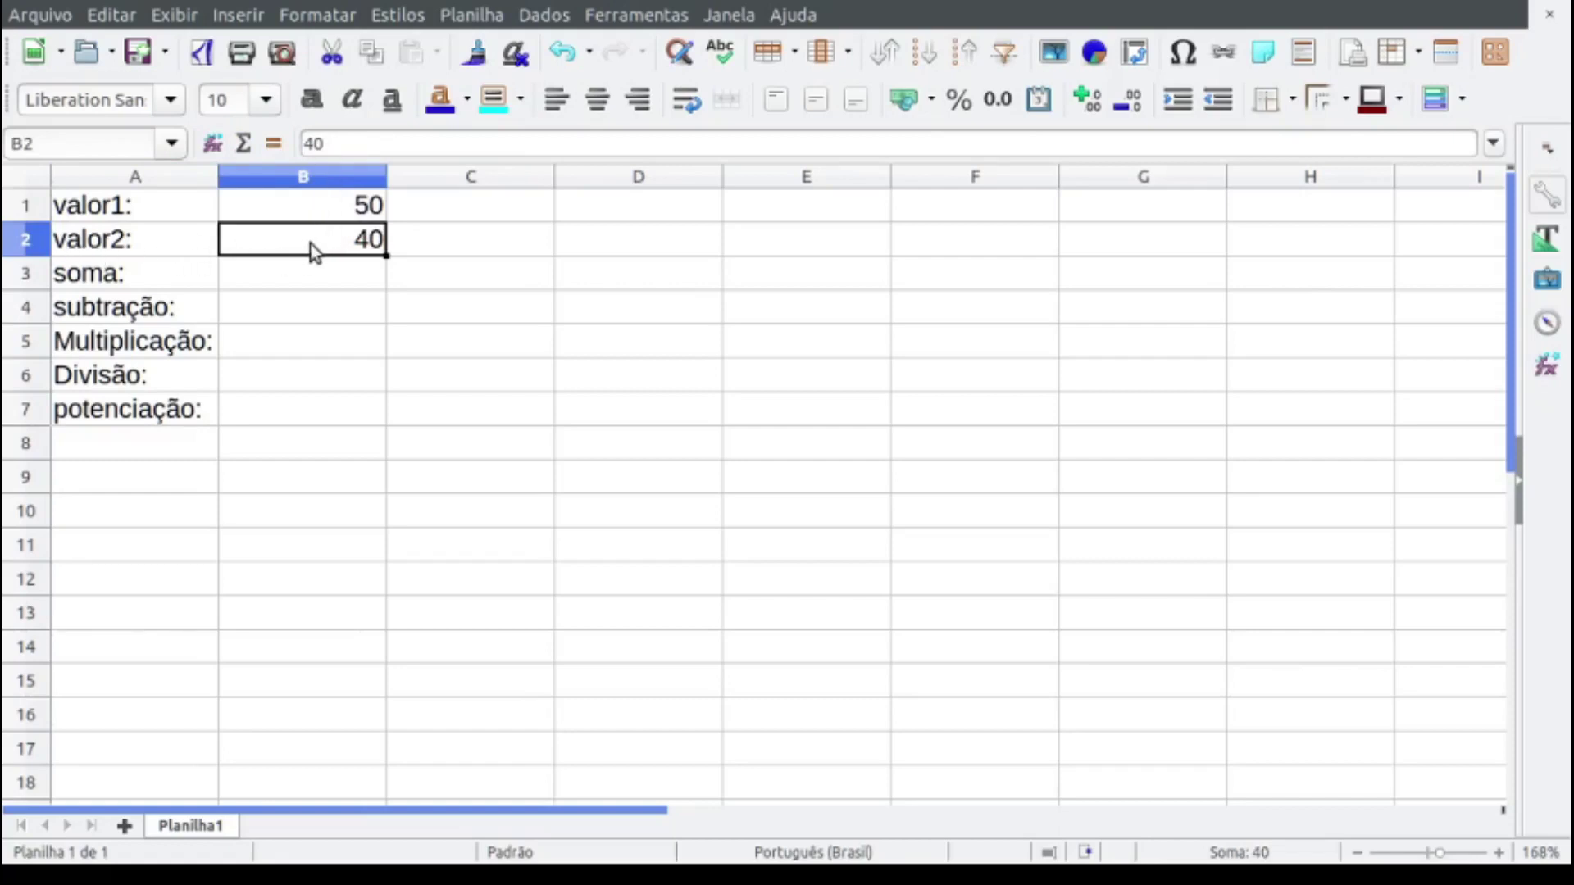
click(315, 283)
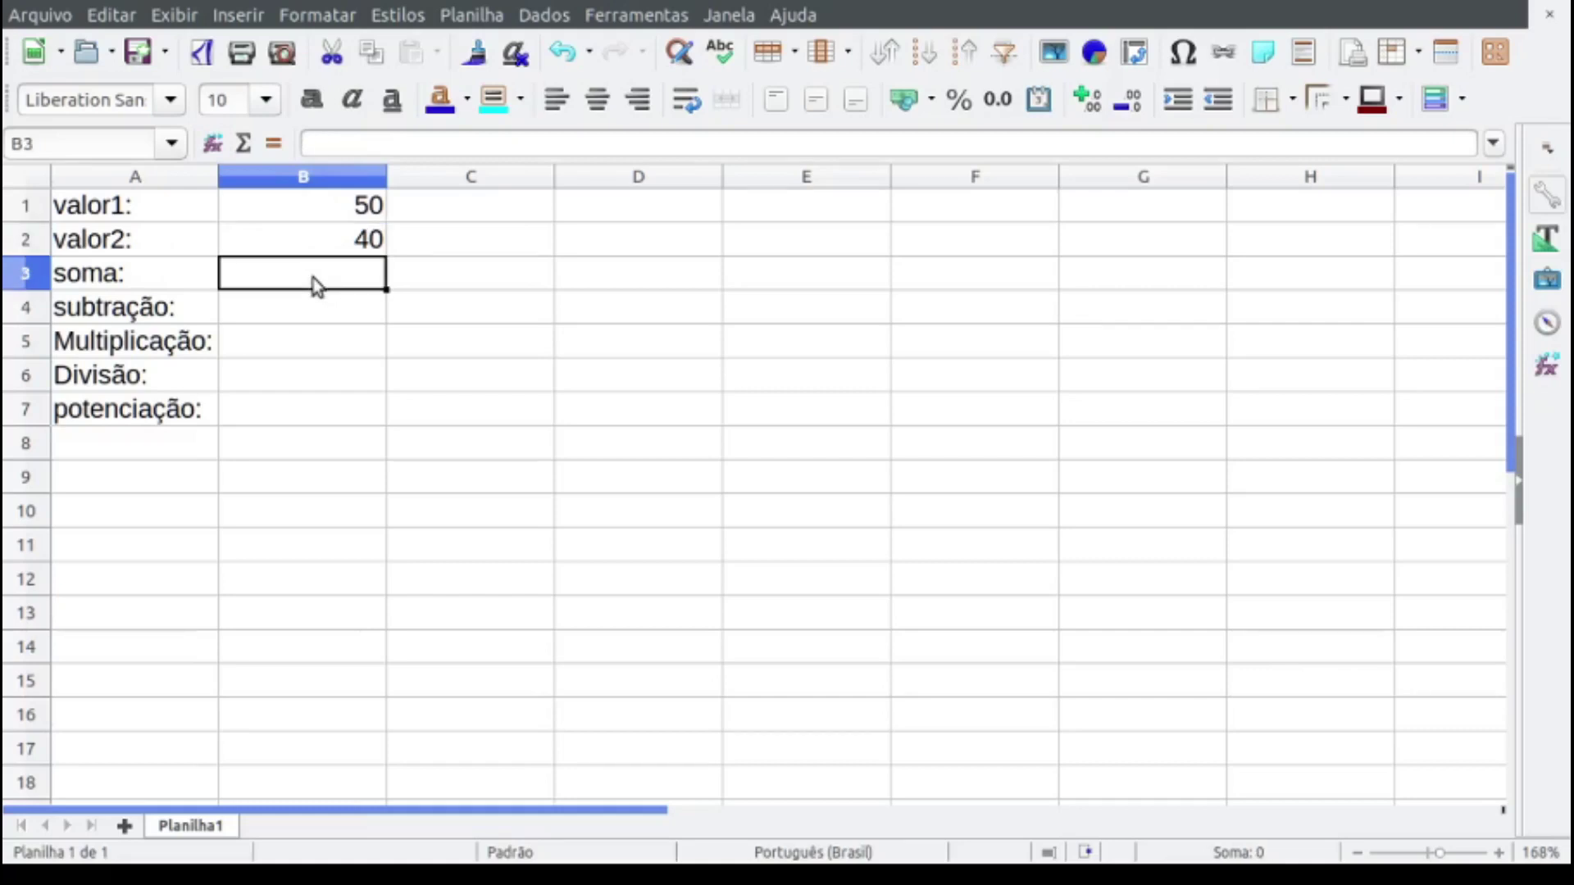
text(B1)
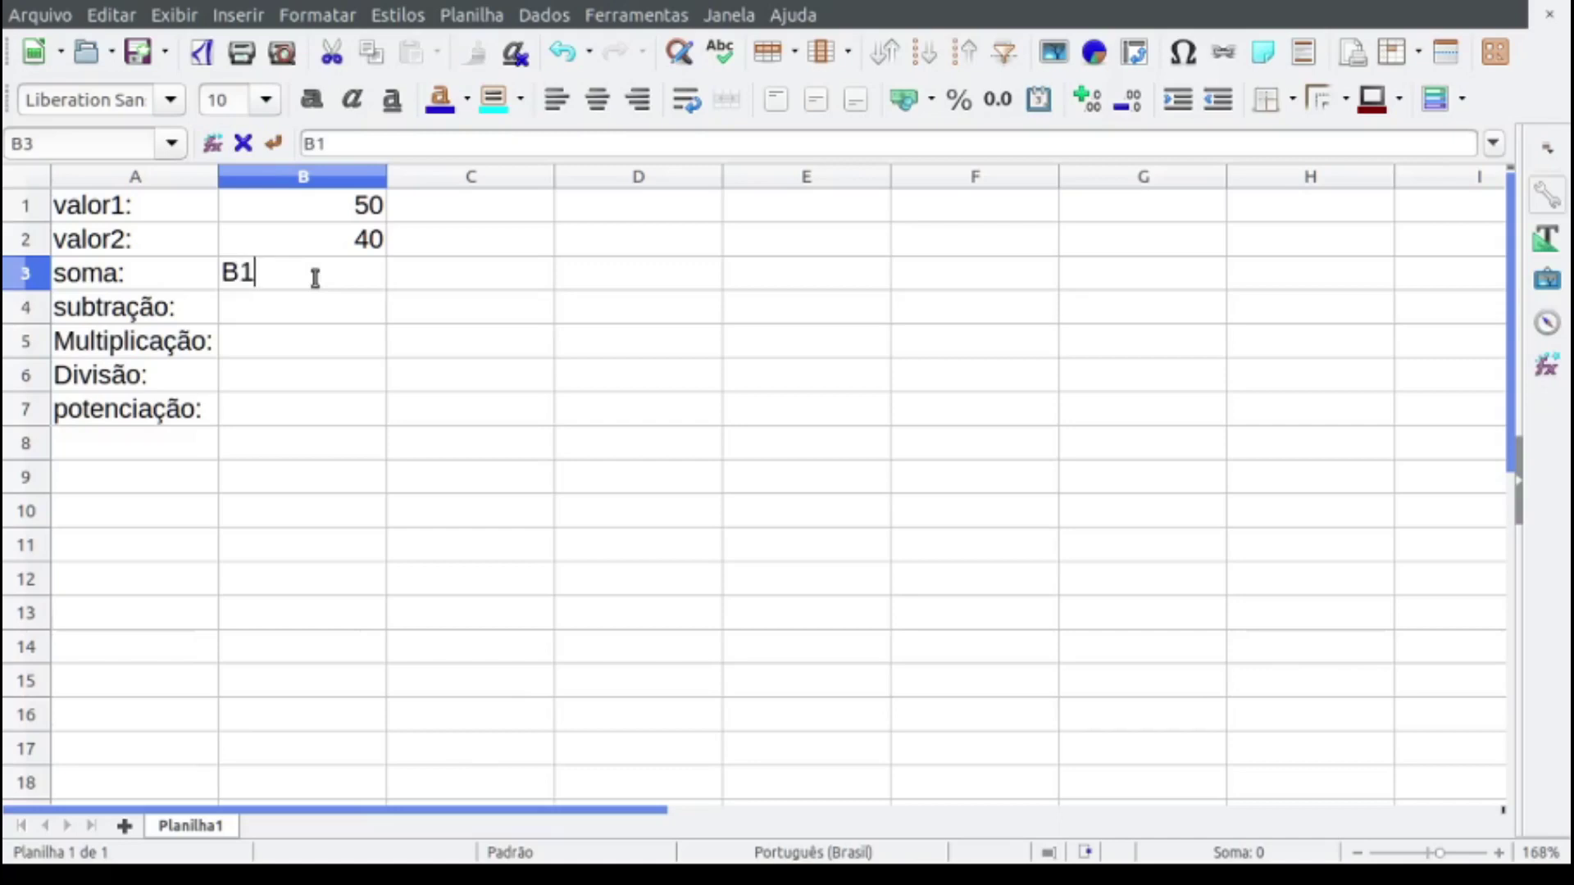
text(+B)
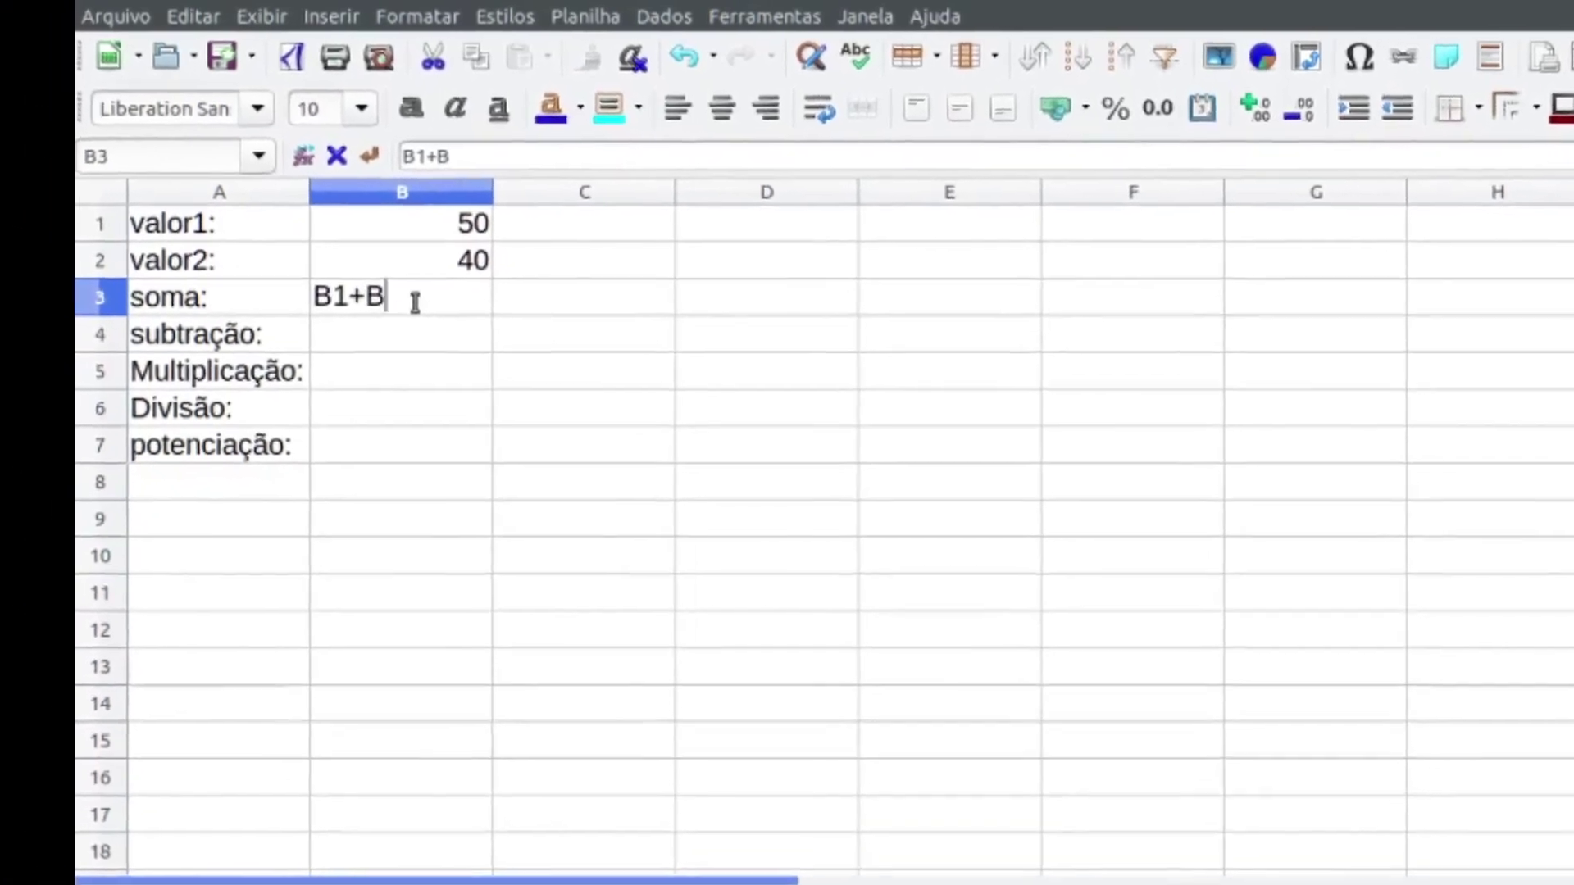
text(2)
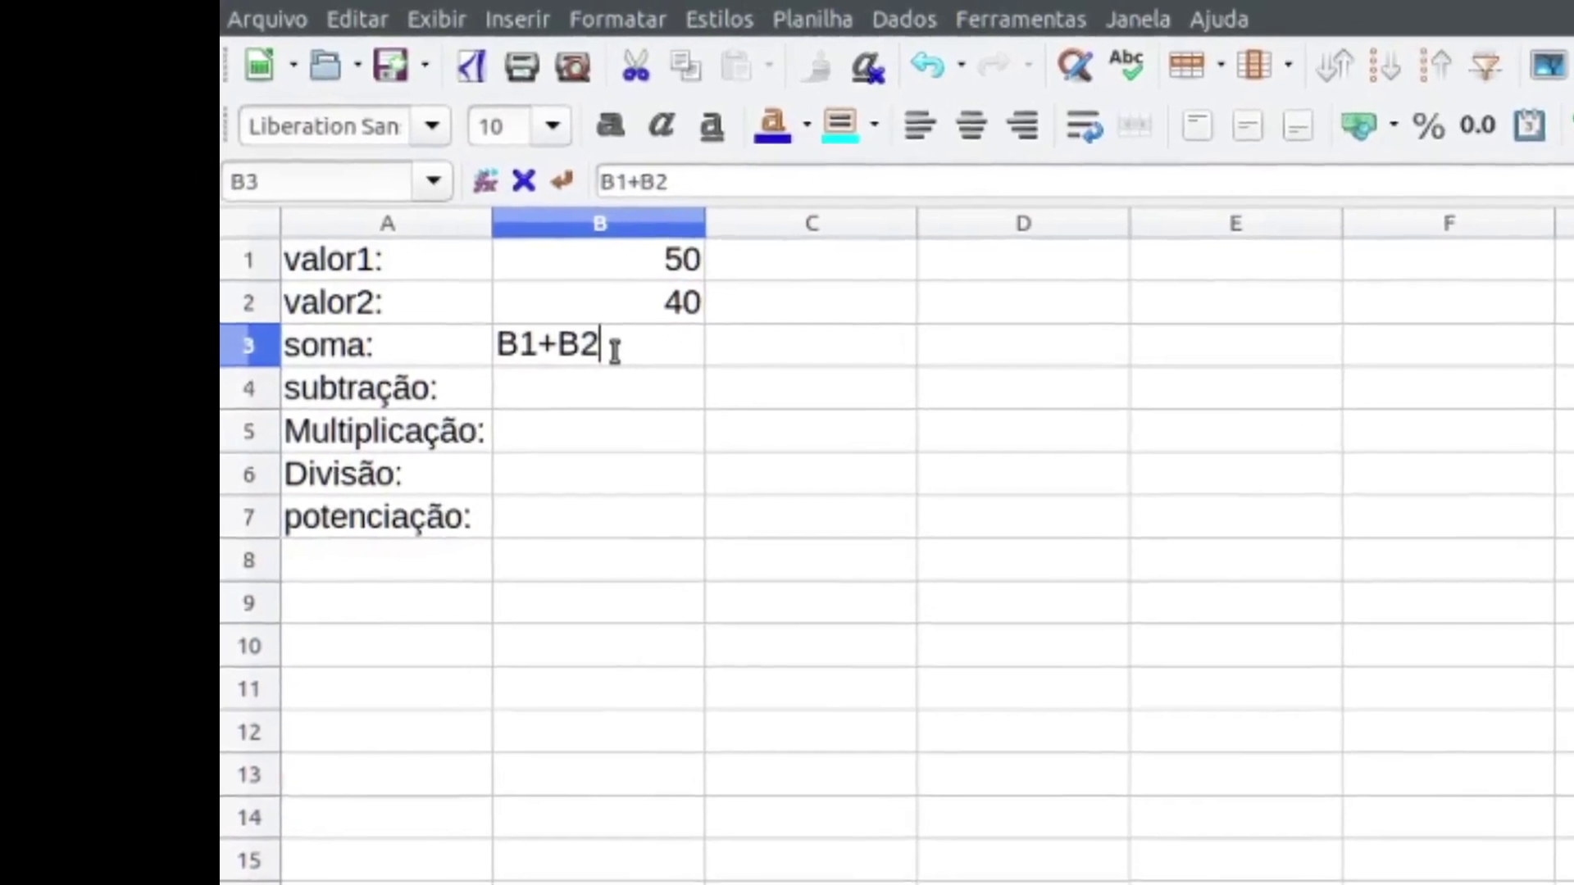
key(Return)
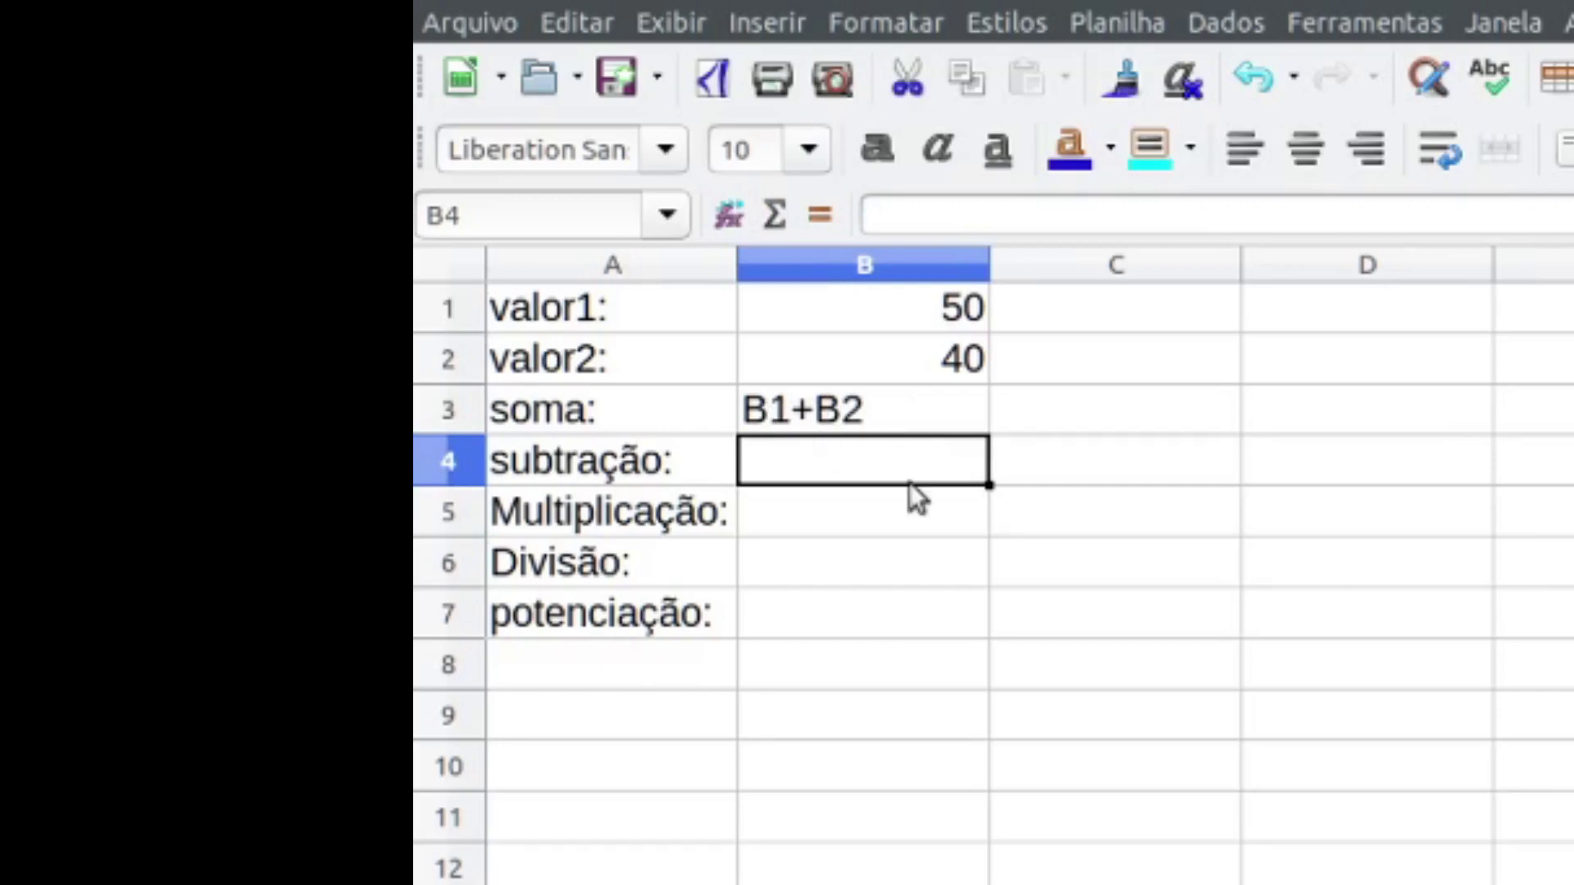
Step: Edit cell B3 to put an equals sign in front, making the formula =B1+B2
key(Up)
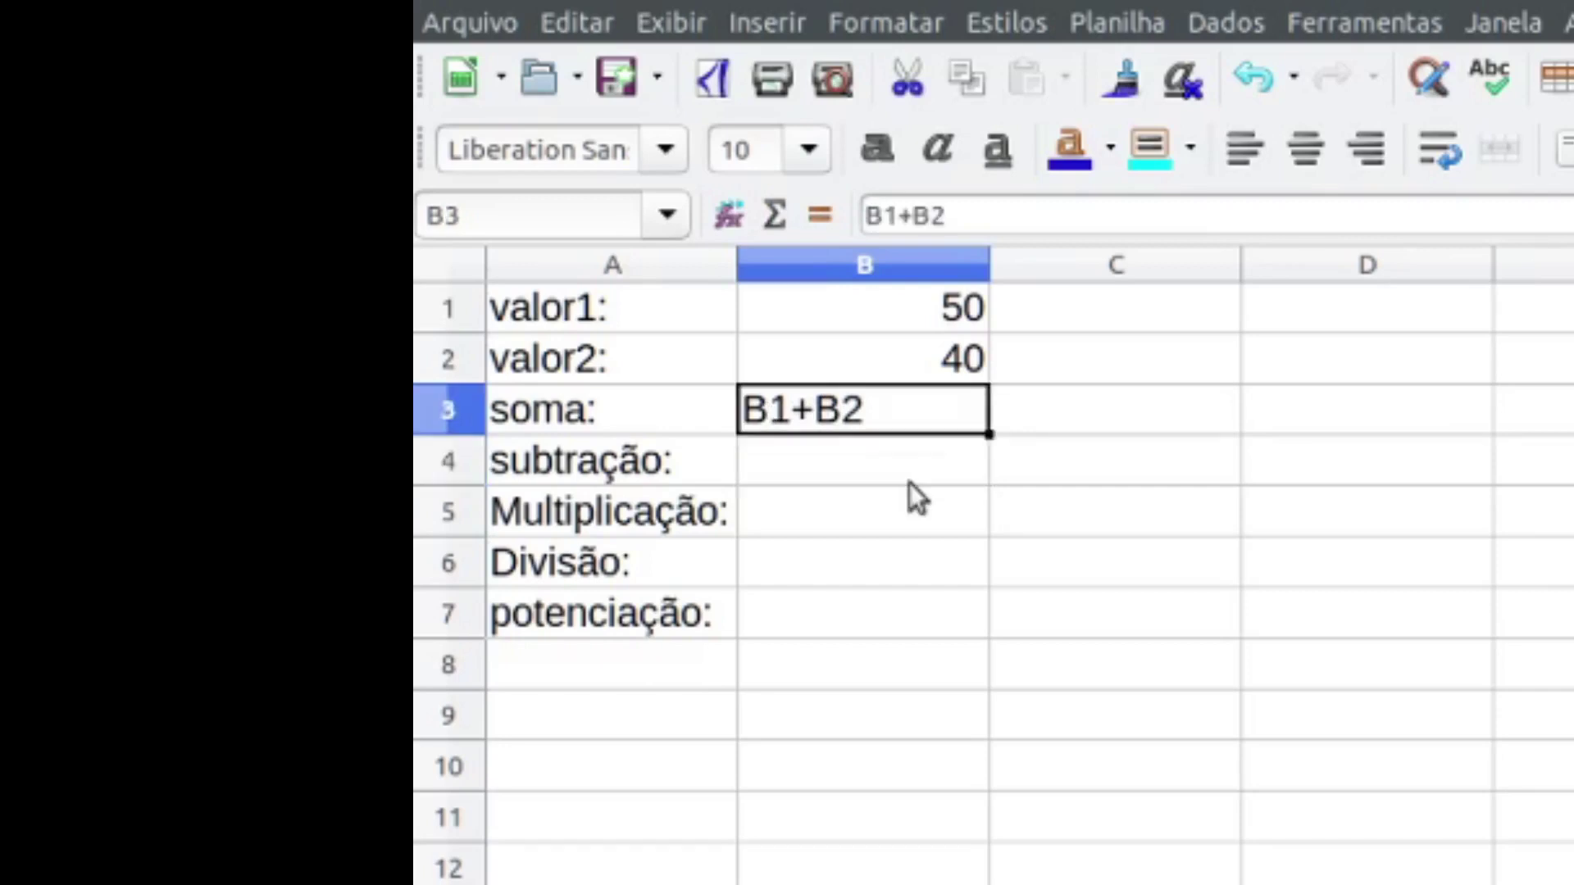
double_click(751, 406)
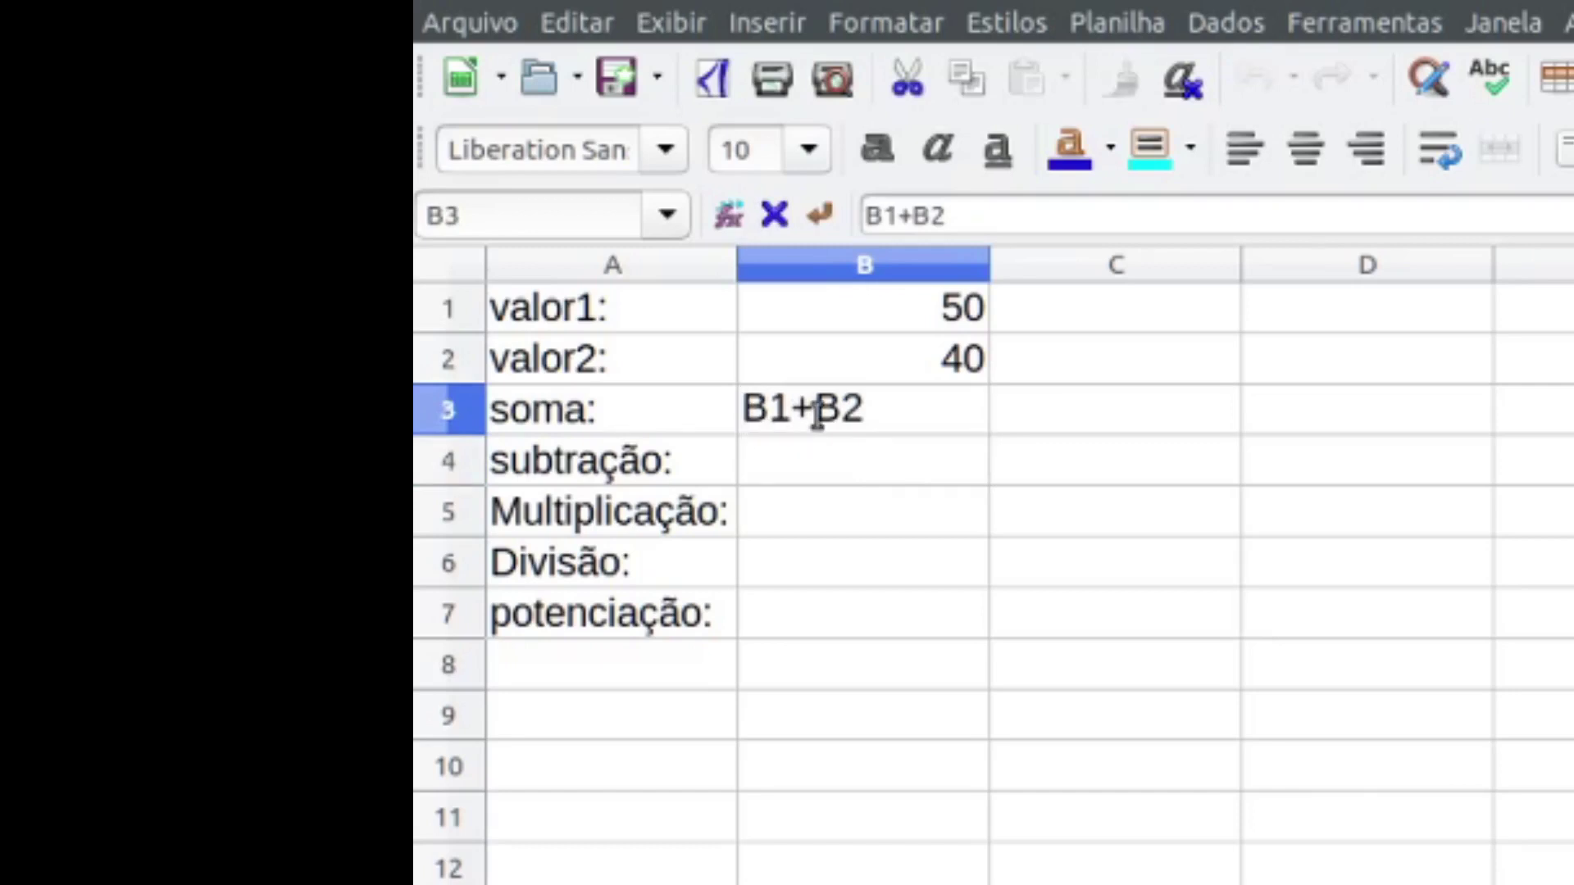
text(=)
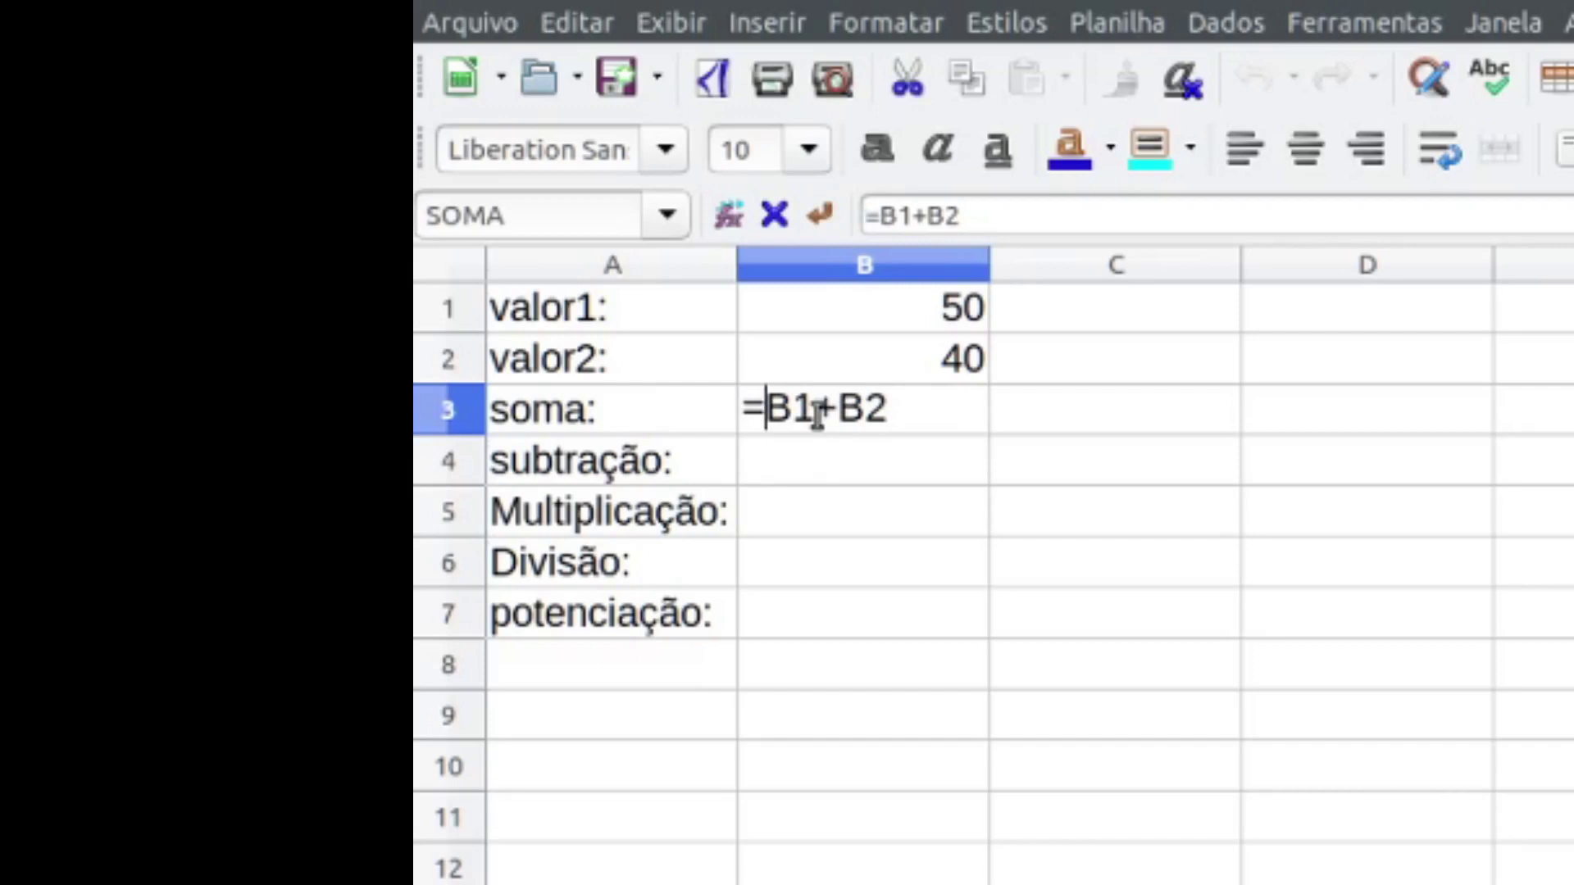
click(950, 405)
key(Return)
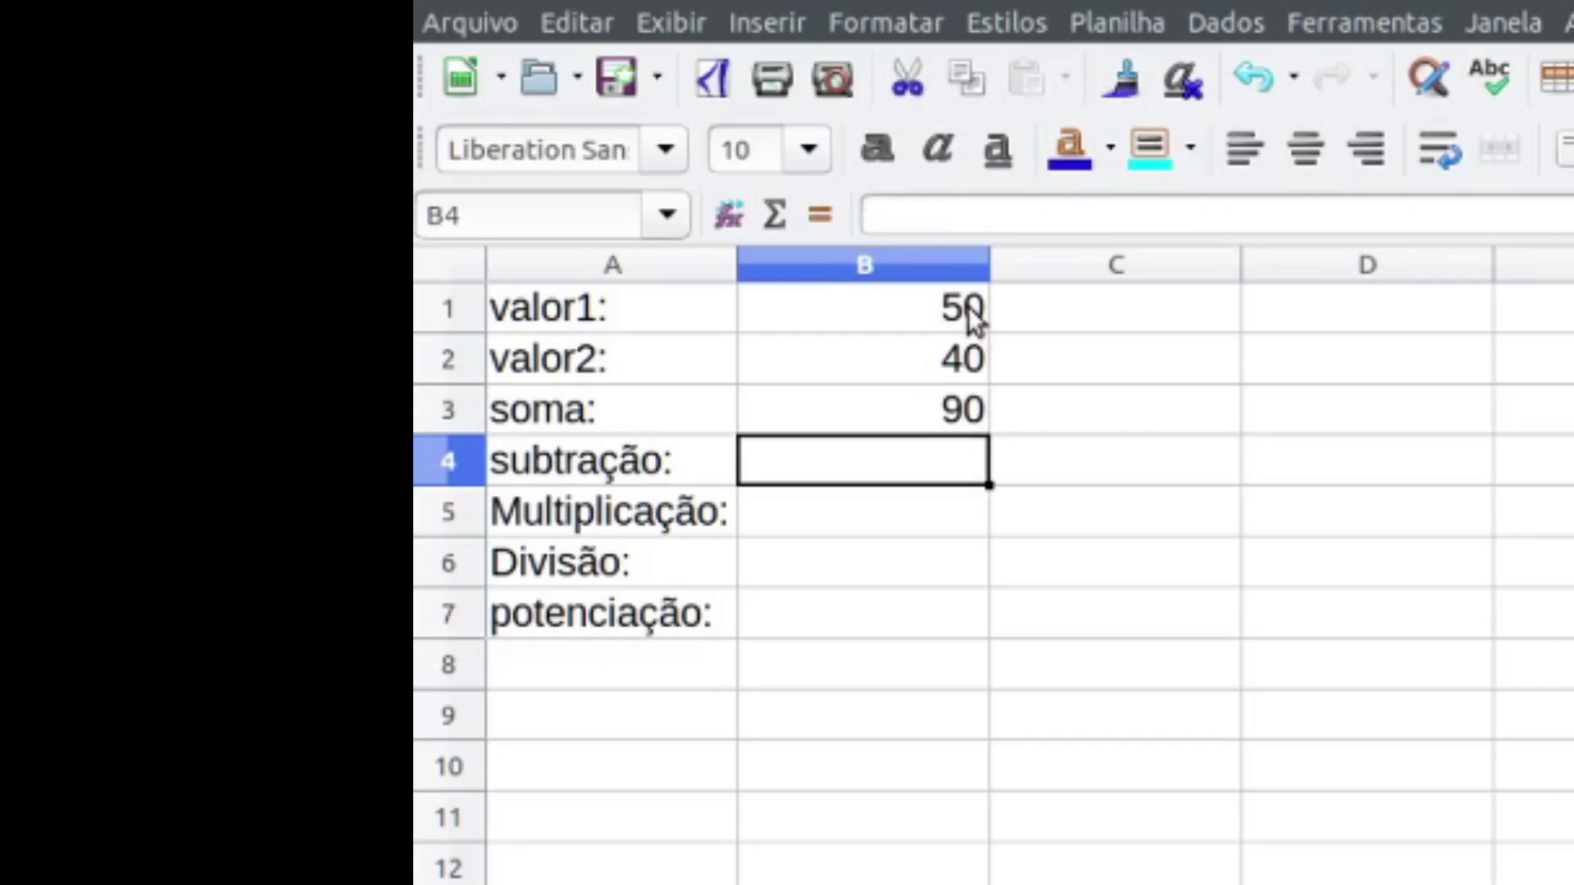
Step: Examine the sum formula in cell B3 and the value cells it refers to
click(968, 413)
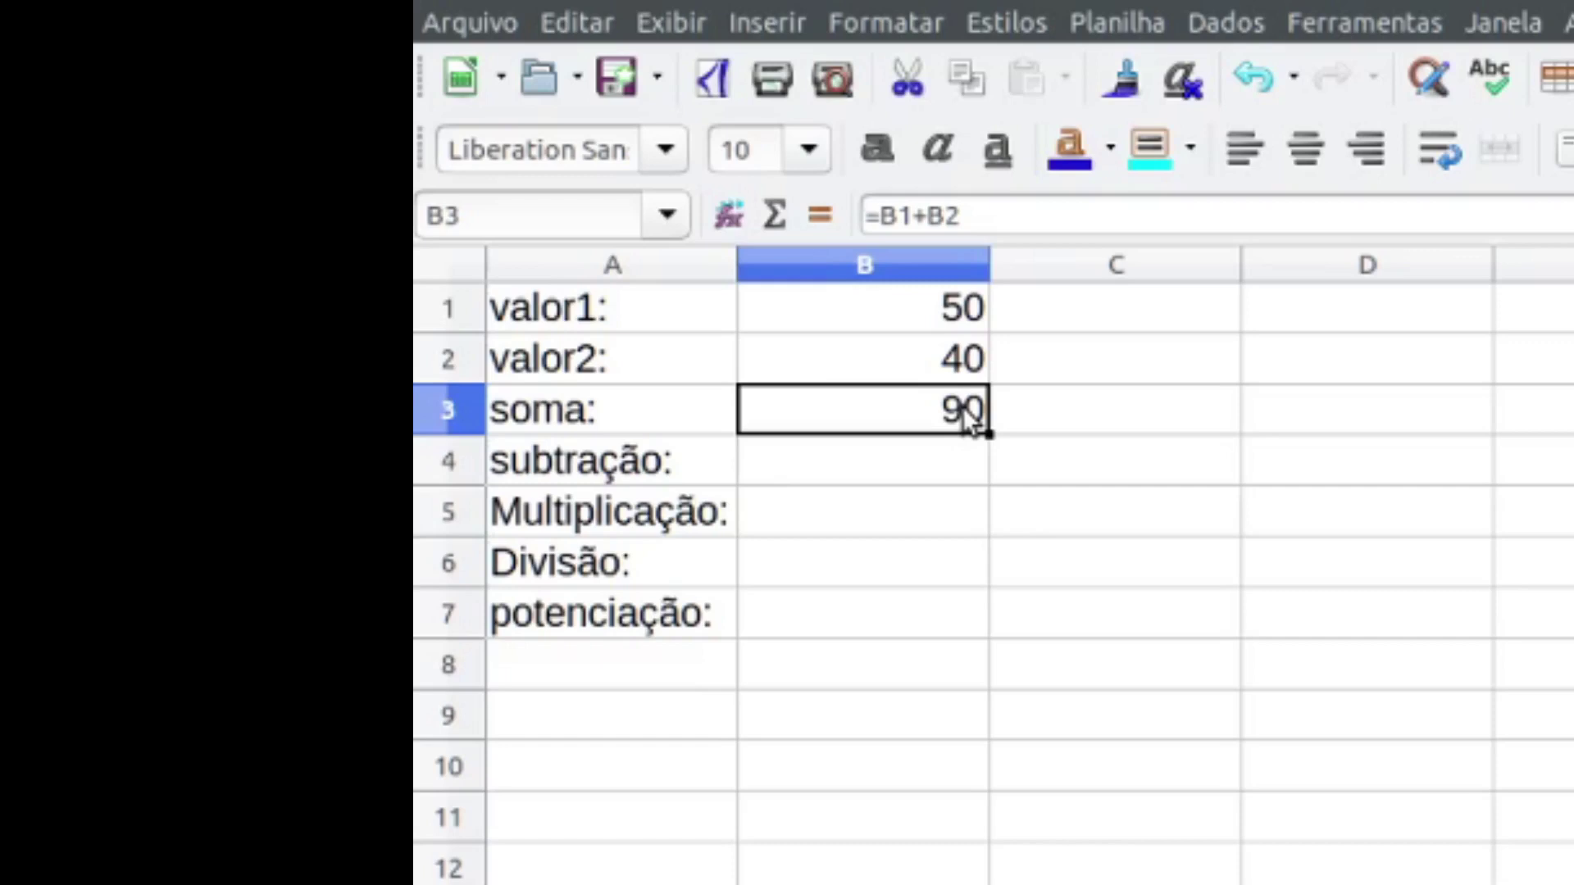
click(984, 358)
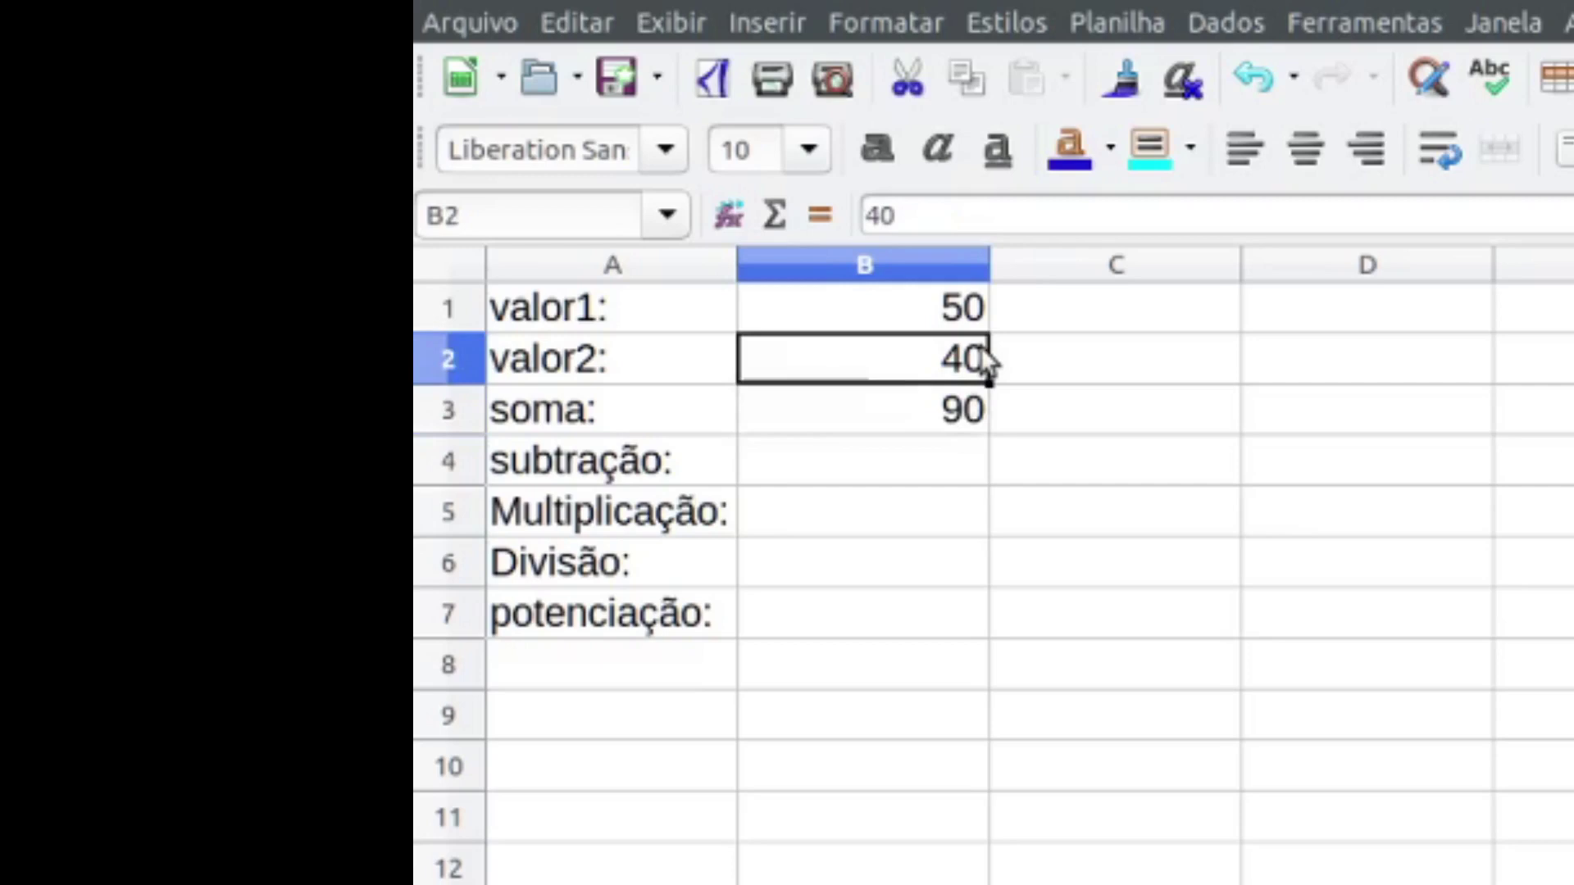
click(966, 412)
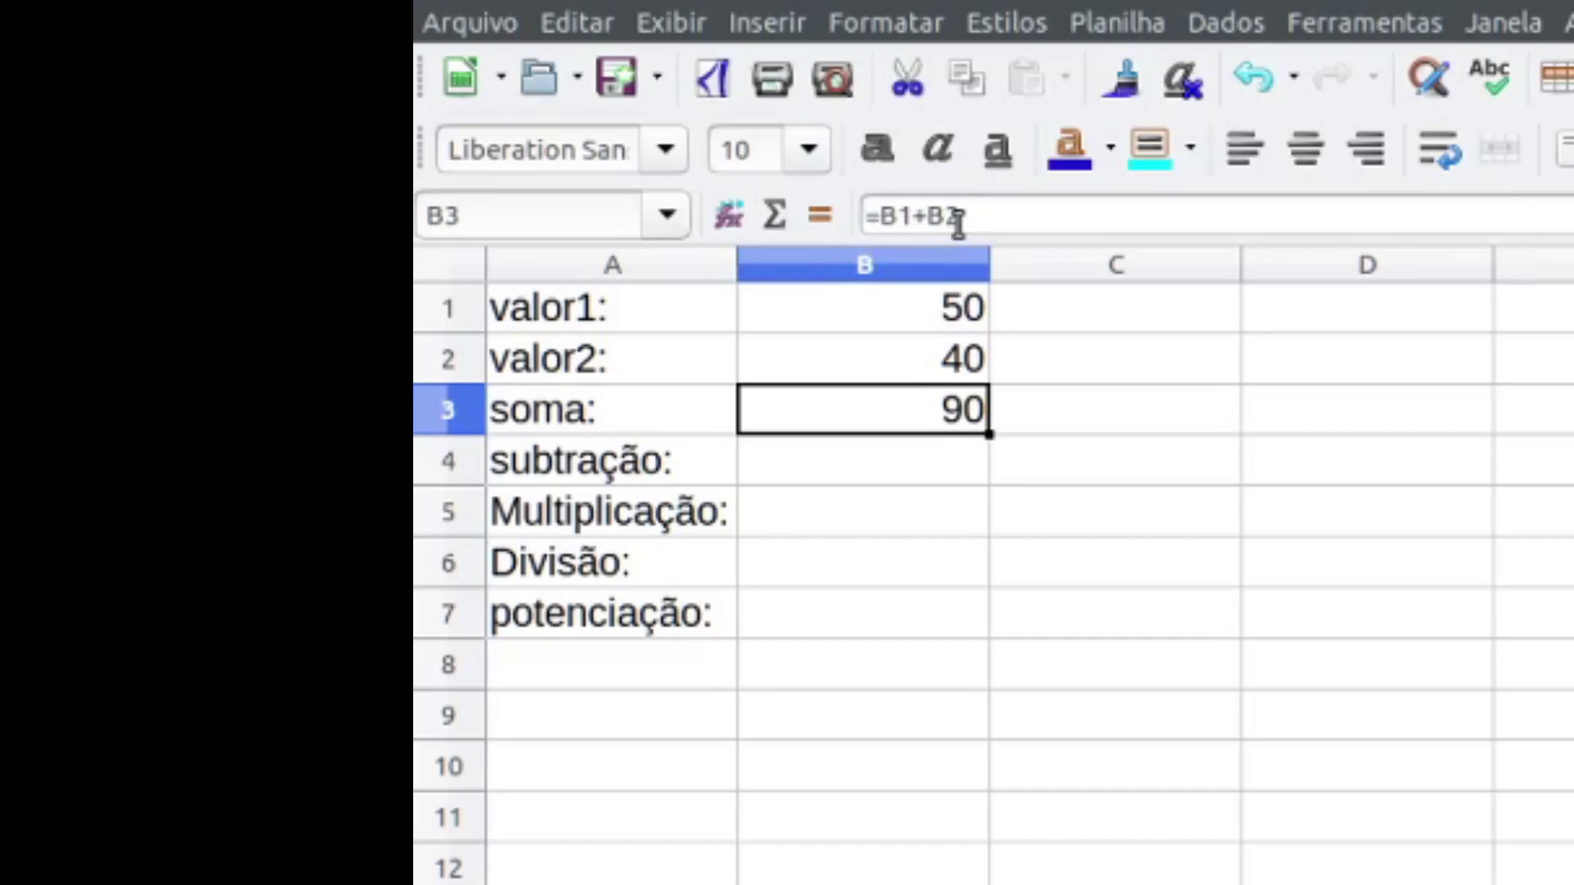
double_click(939, 420)
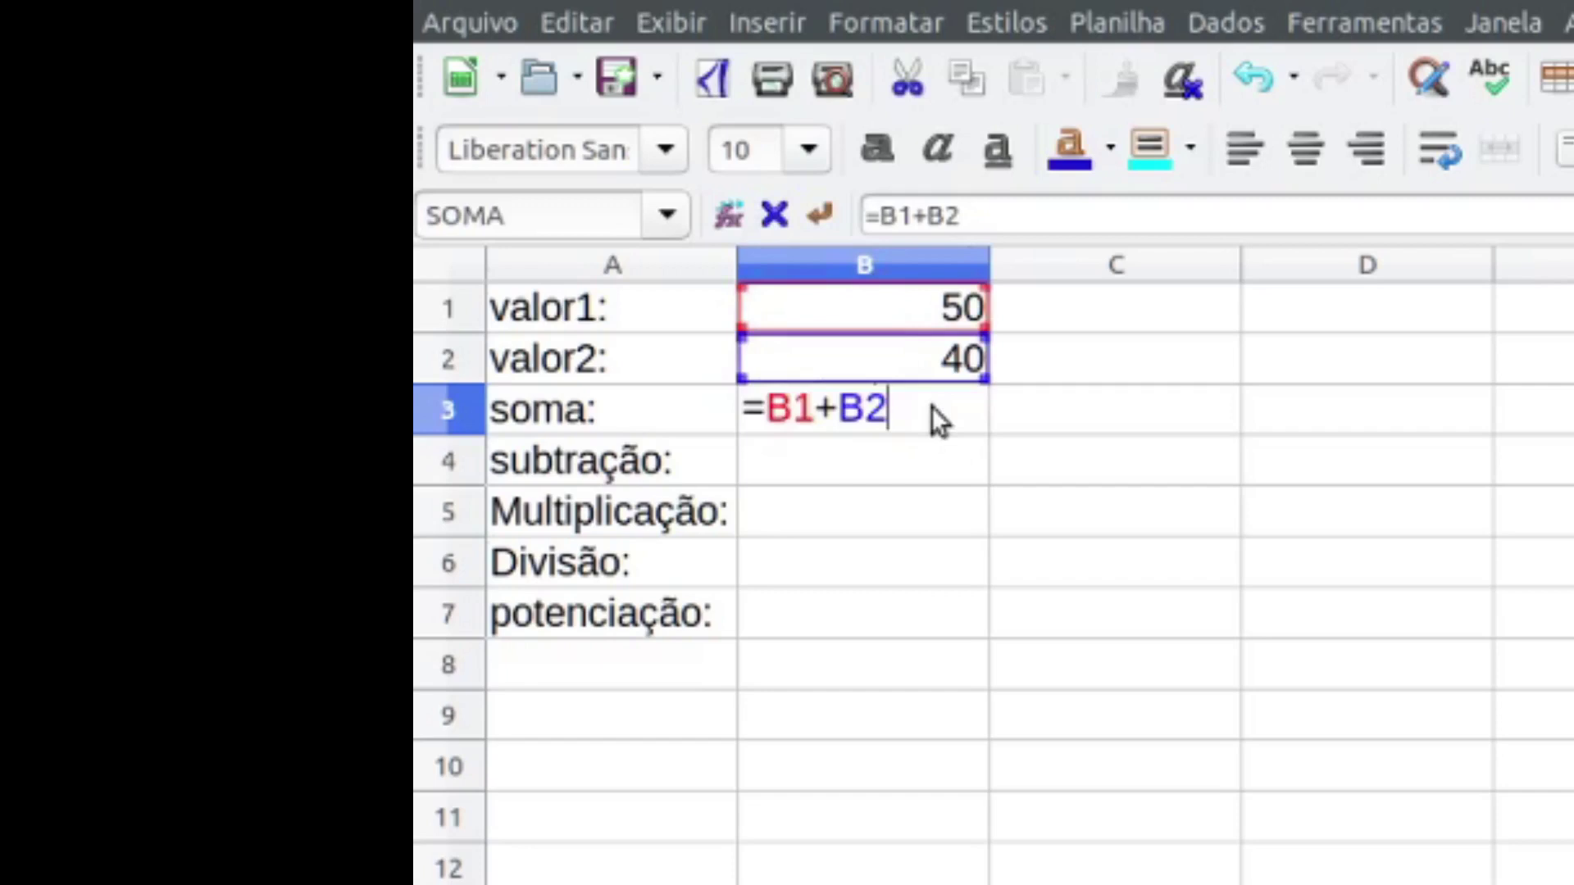
Step: Remove the stray B4 reference from the sum formula and enter =B1+B2 in cell B3
click(943, 466)
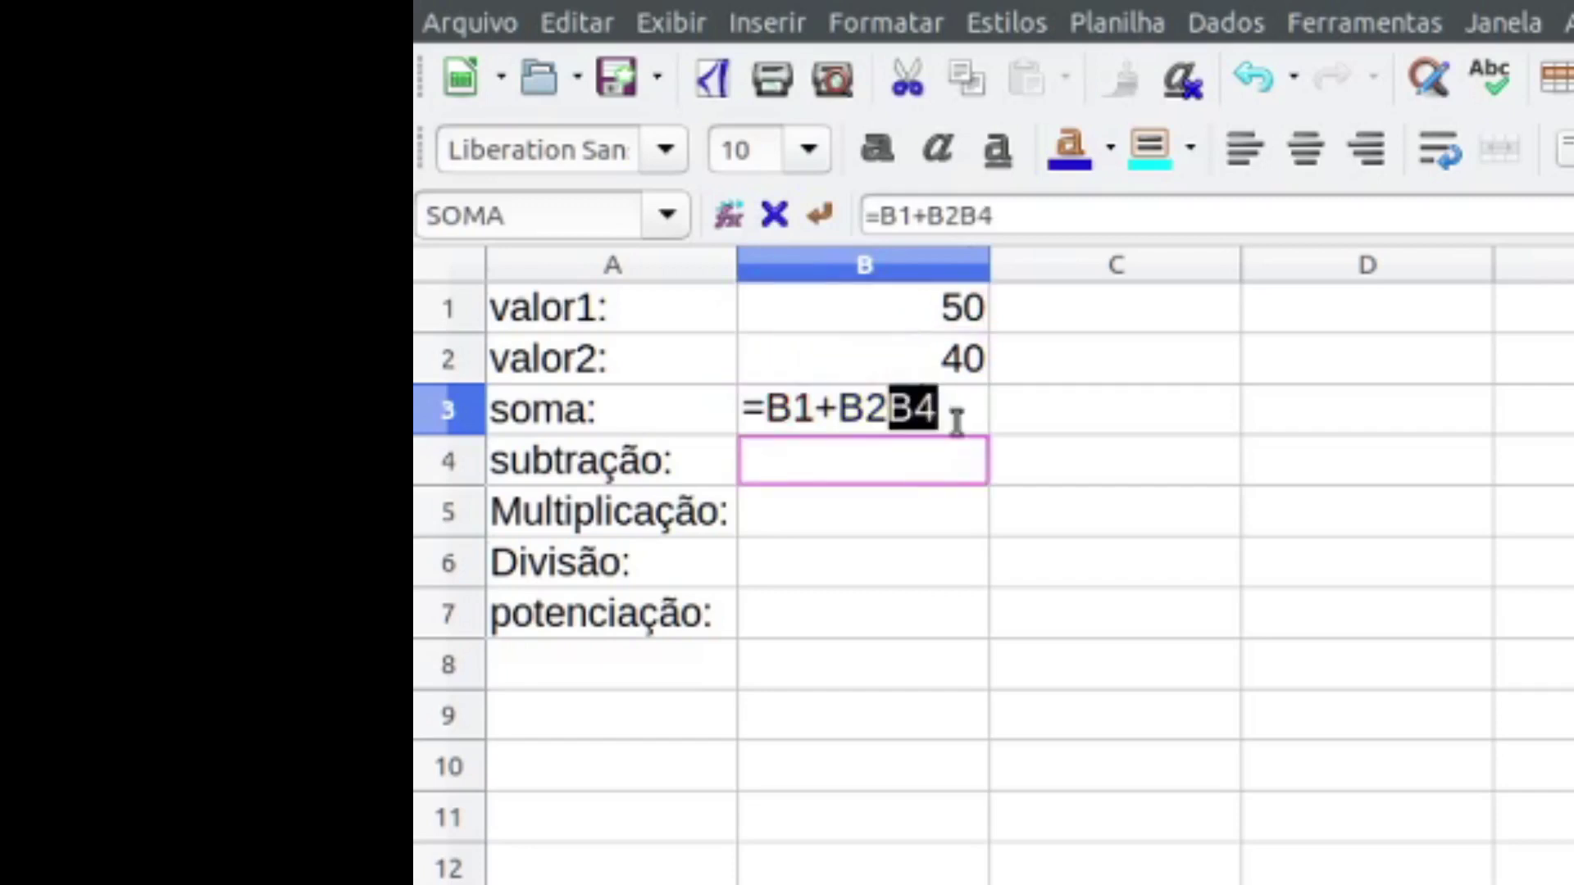
key(Right)
key(BackSpace)
key(BackSpace)
key(BackSpace)
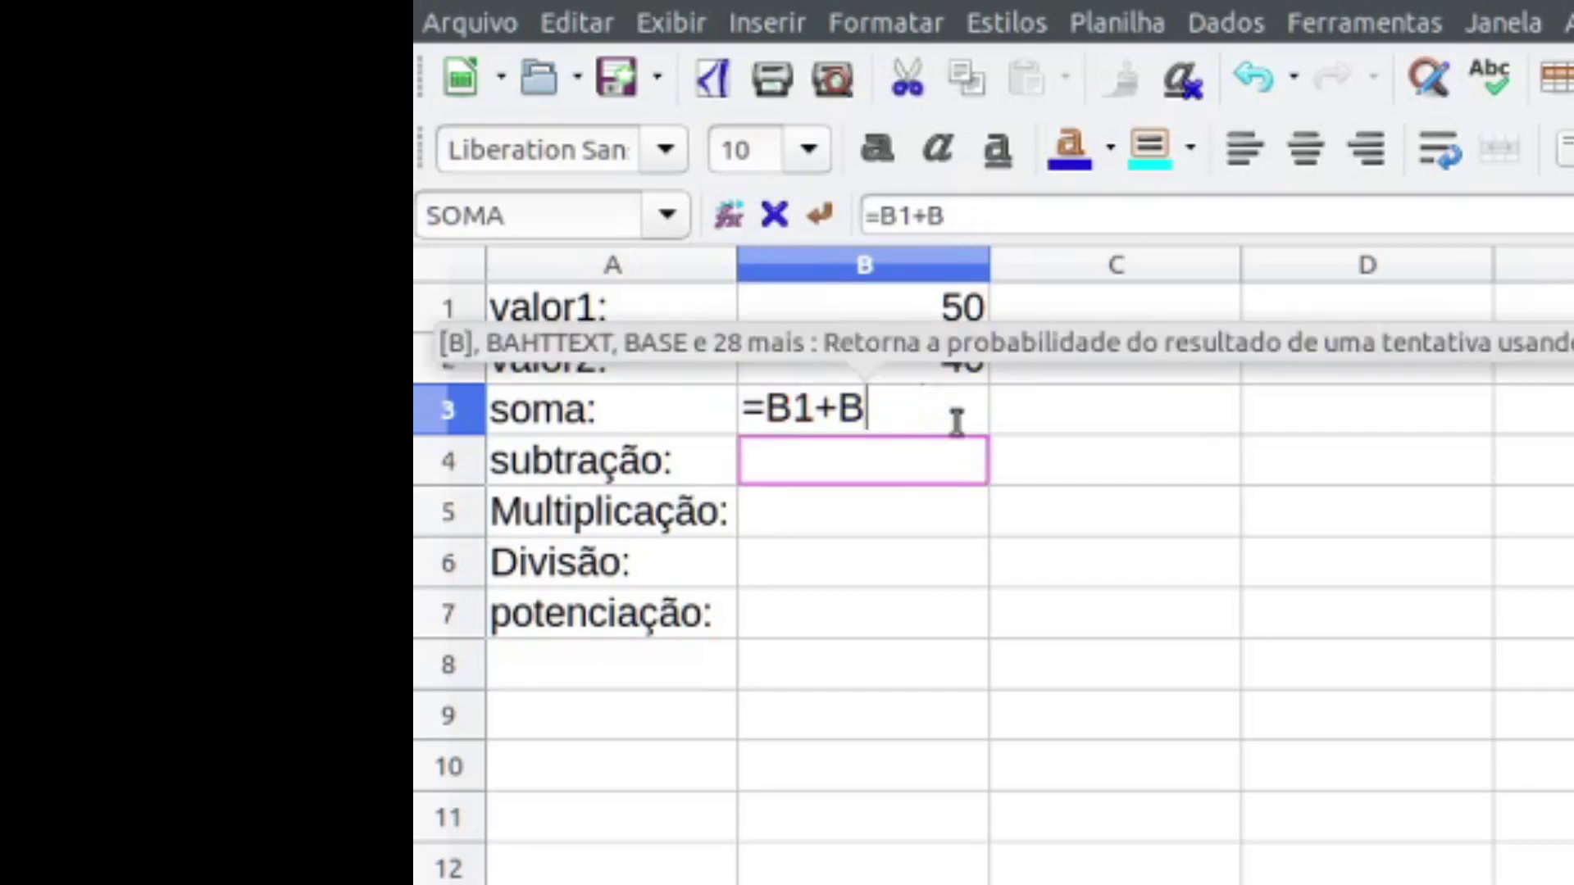
text(2)
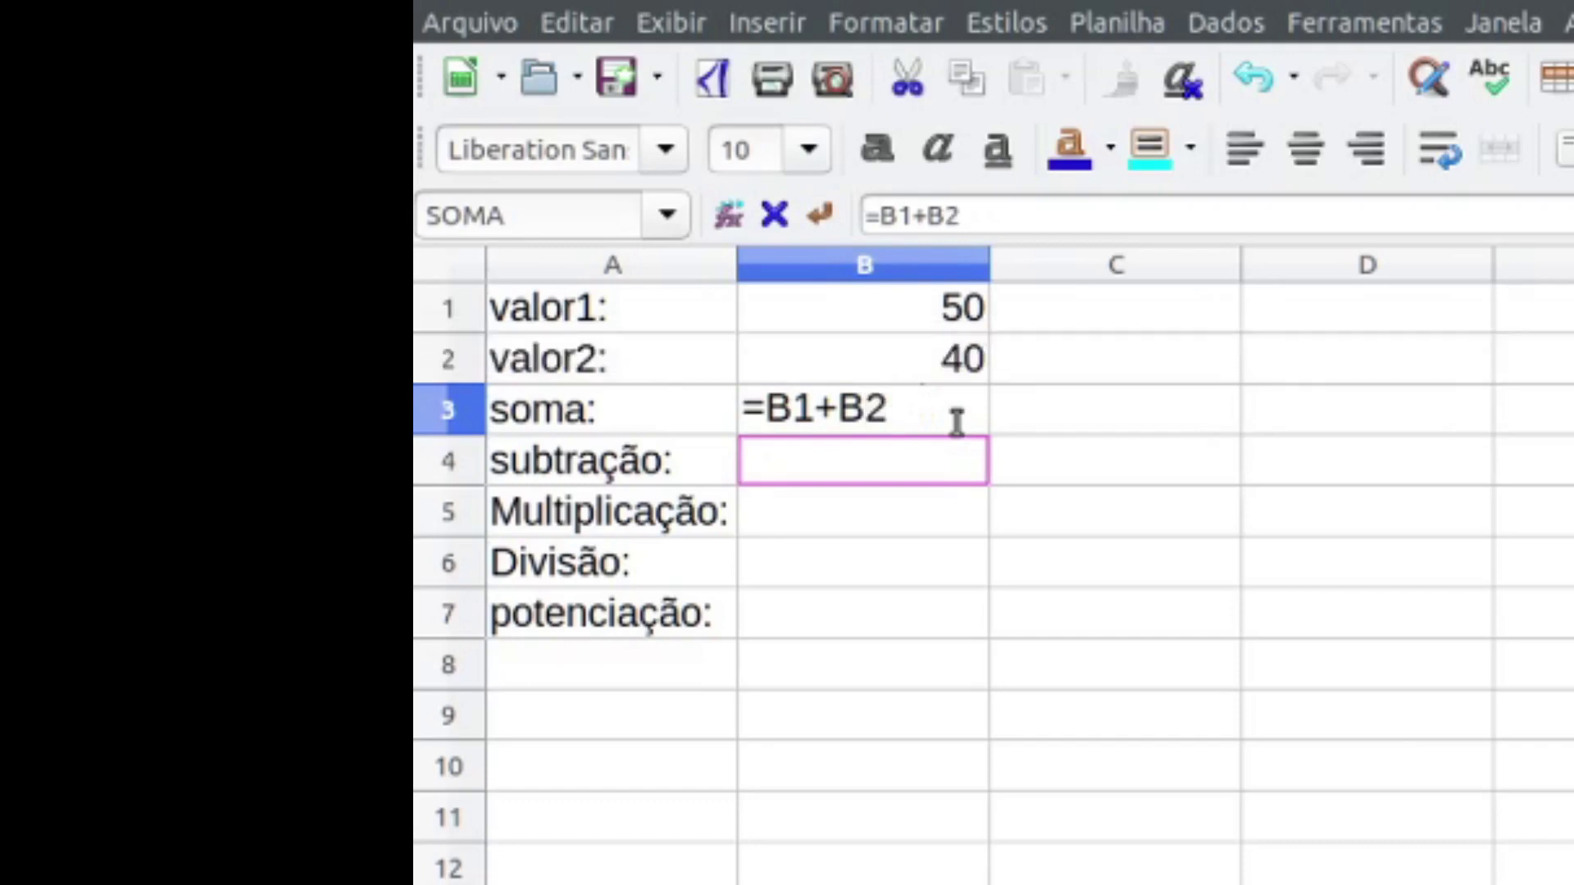
key(Return)
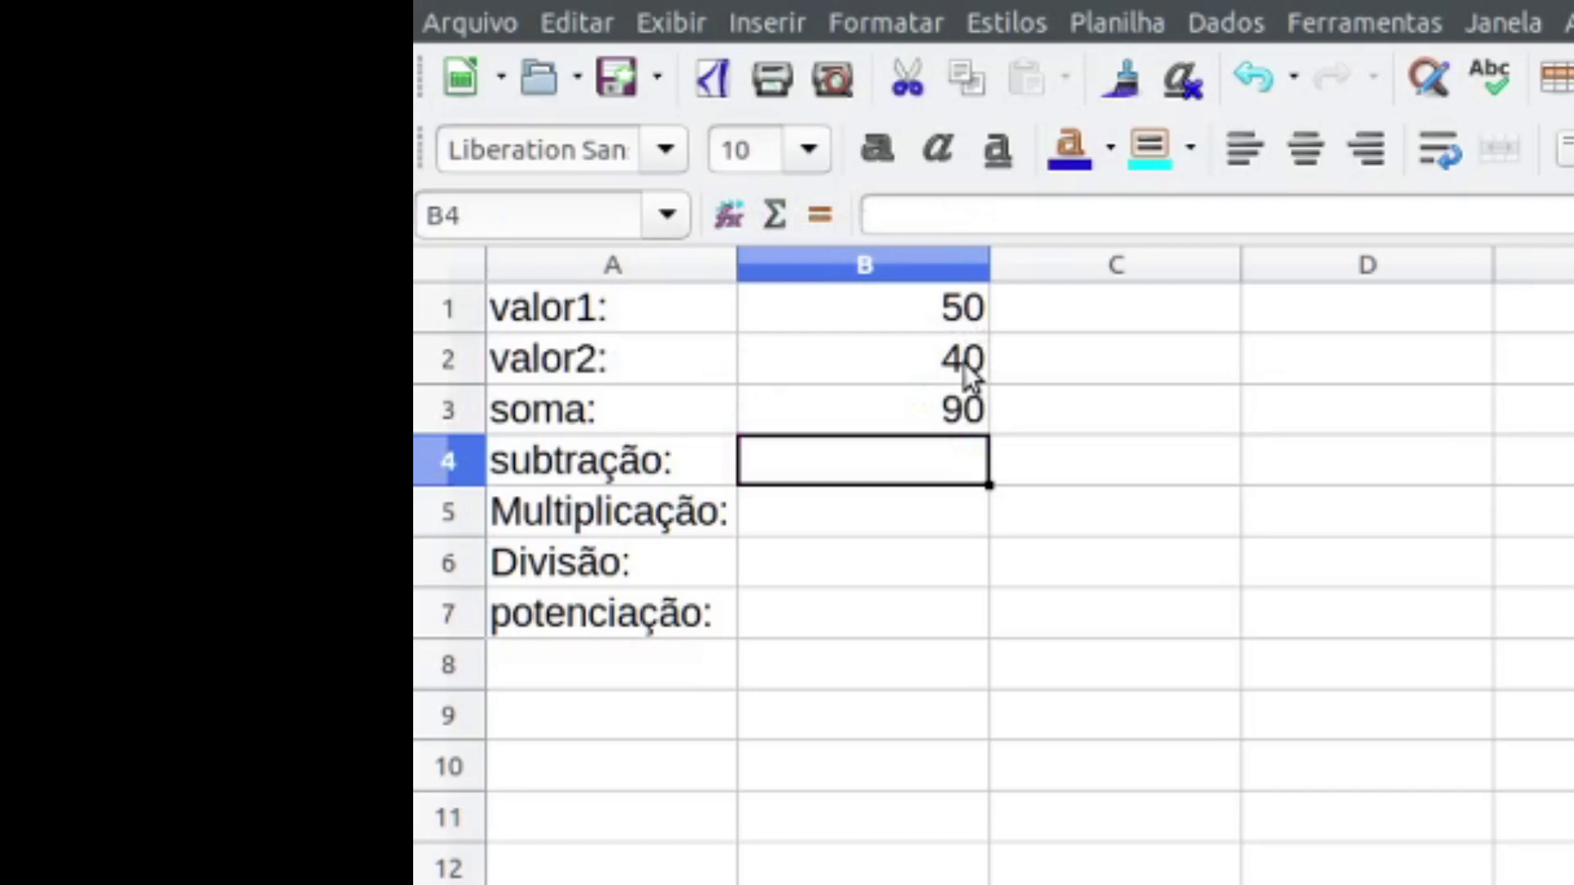
Step: Enter the subtraction formula =B1-B2 in cell B4, using references to the two value cells
double_click(903, 459)
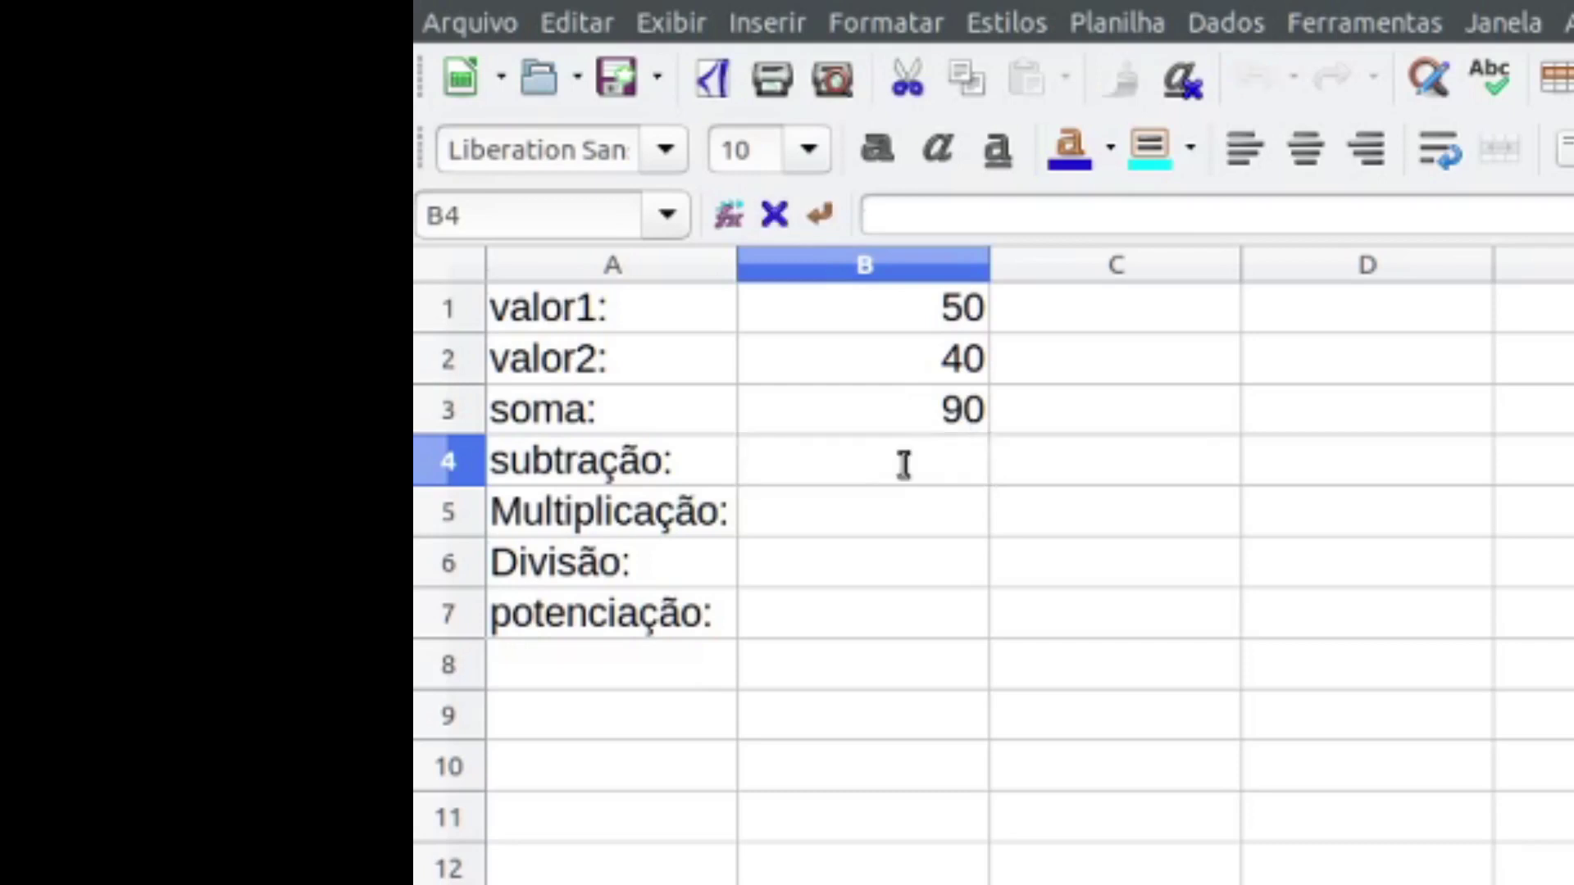
text(=)
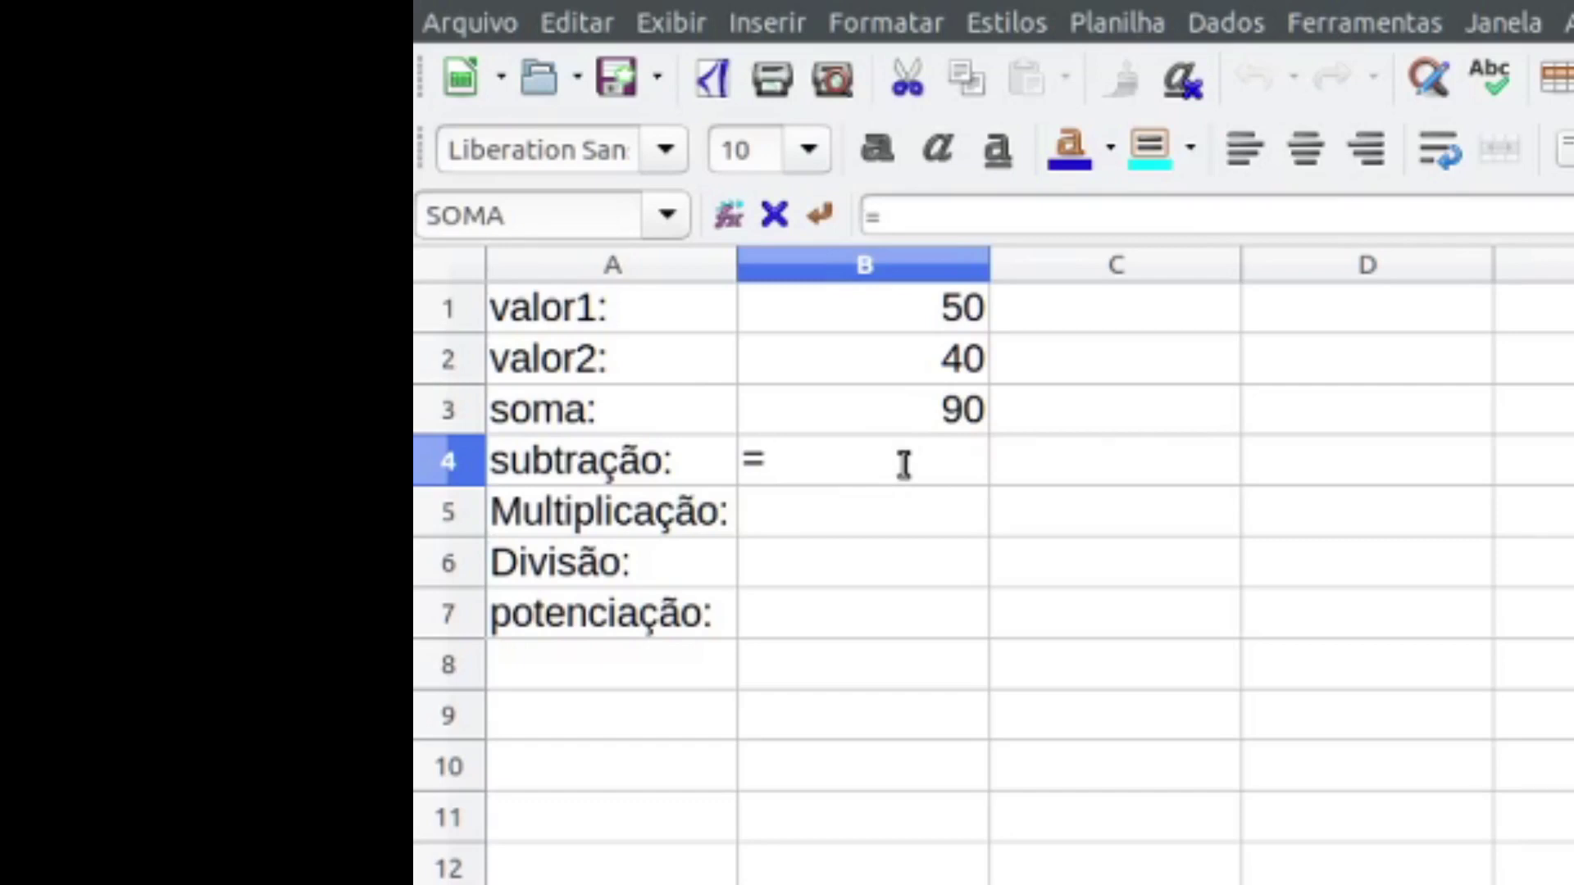
click(901, 312)
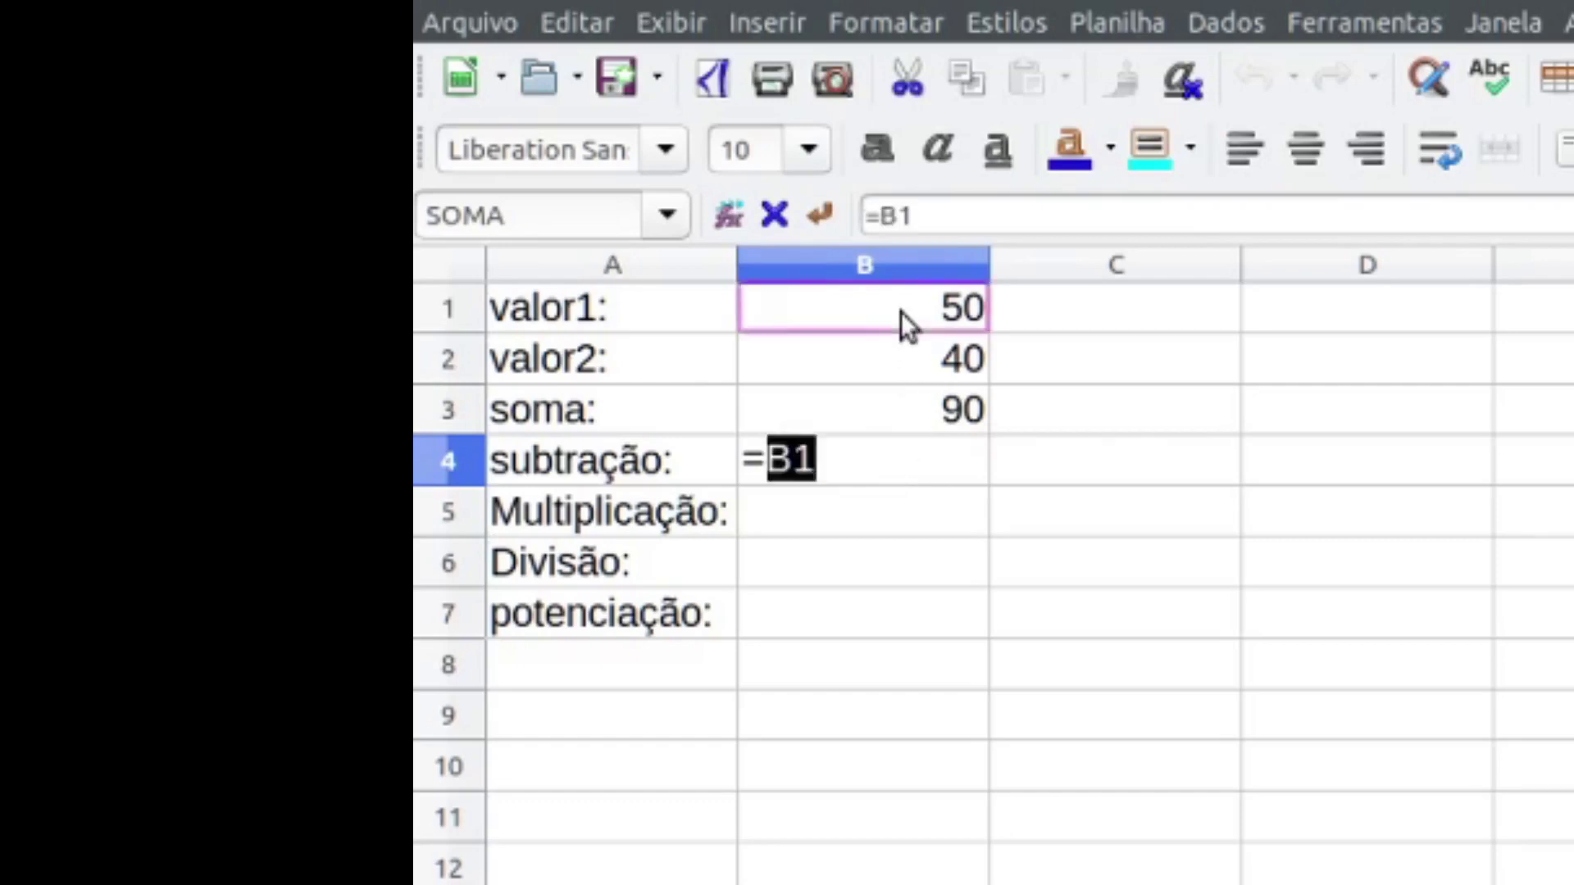
click(906, 463)
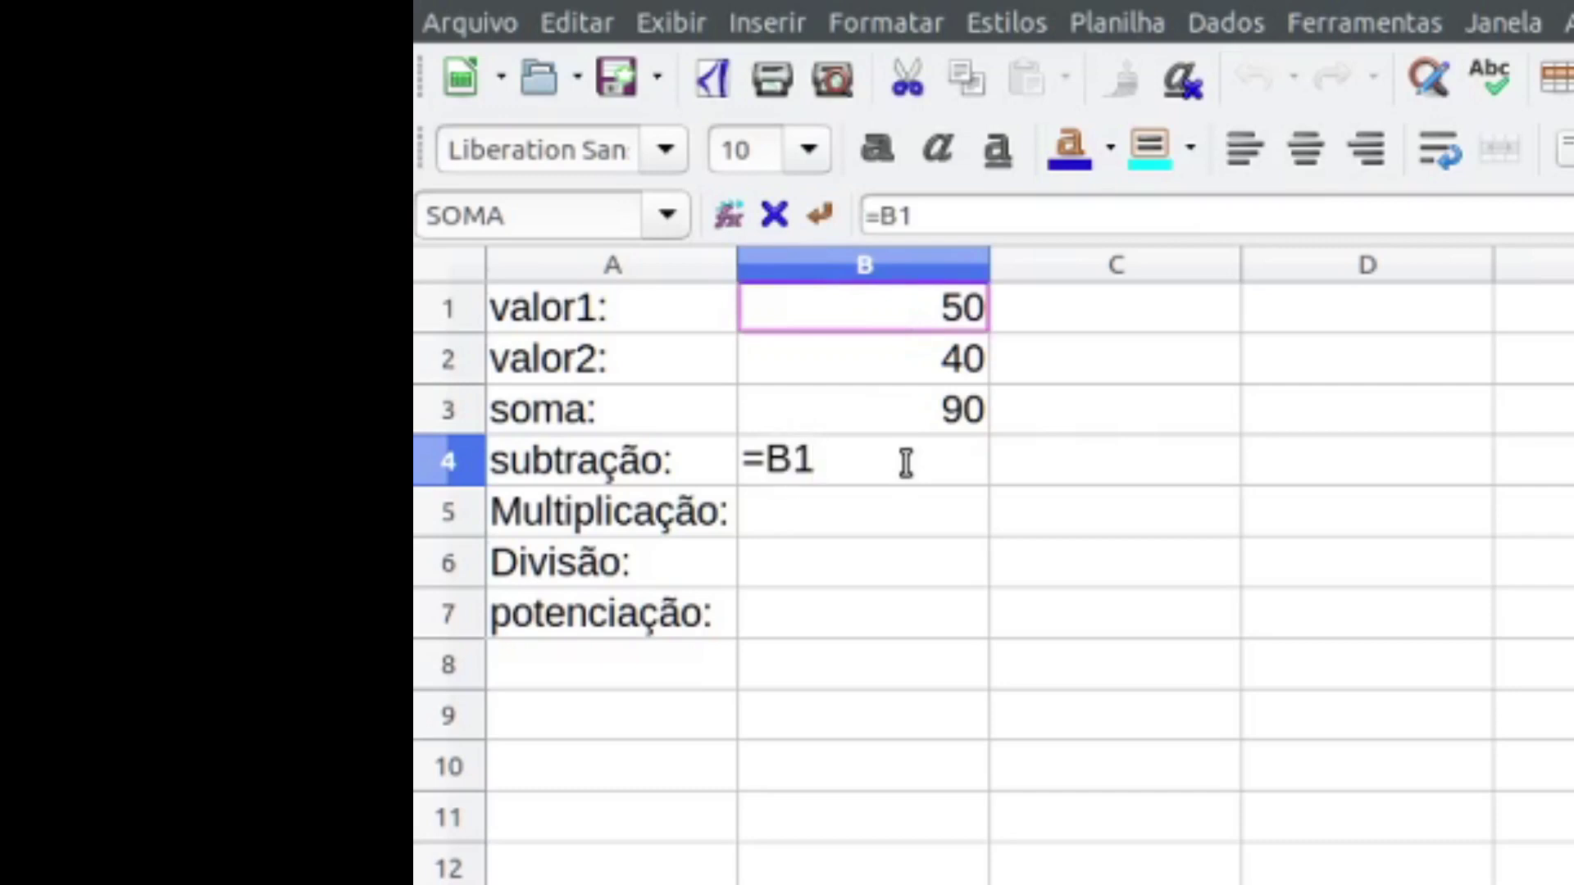
text(-)
click(918, 362)
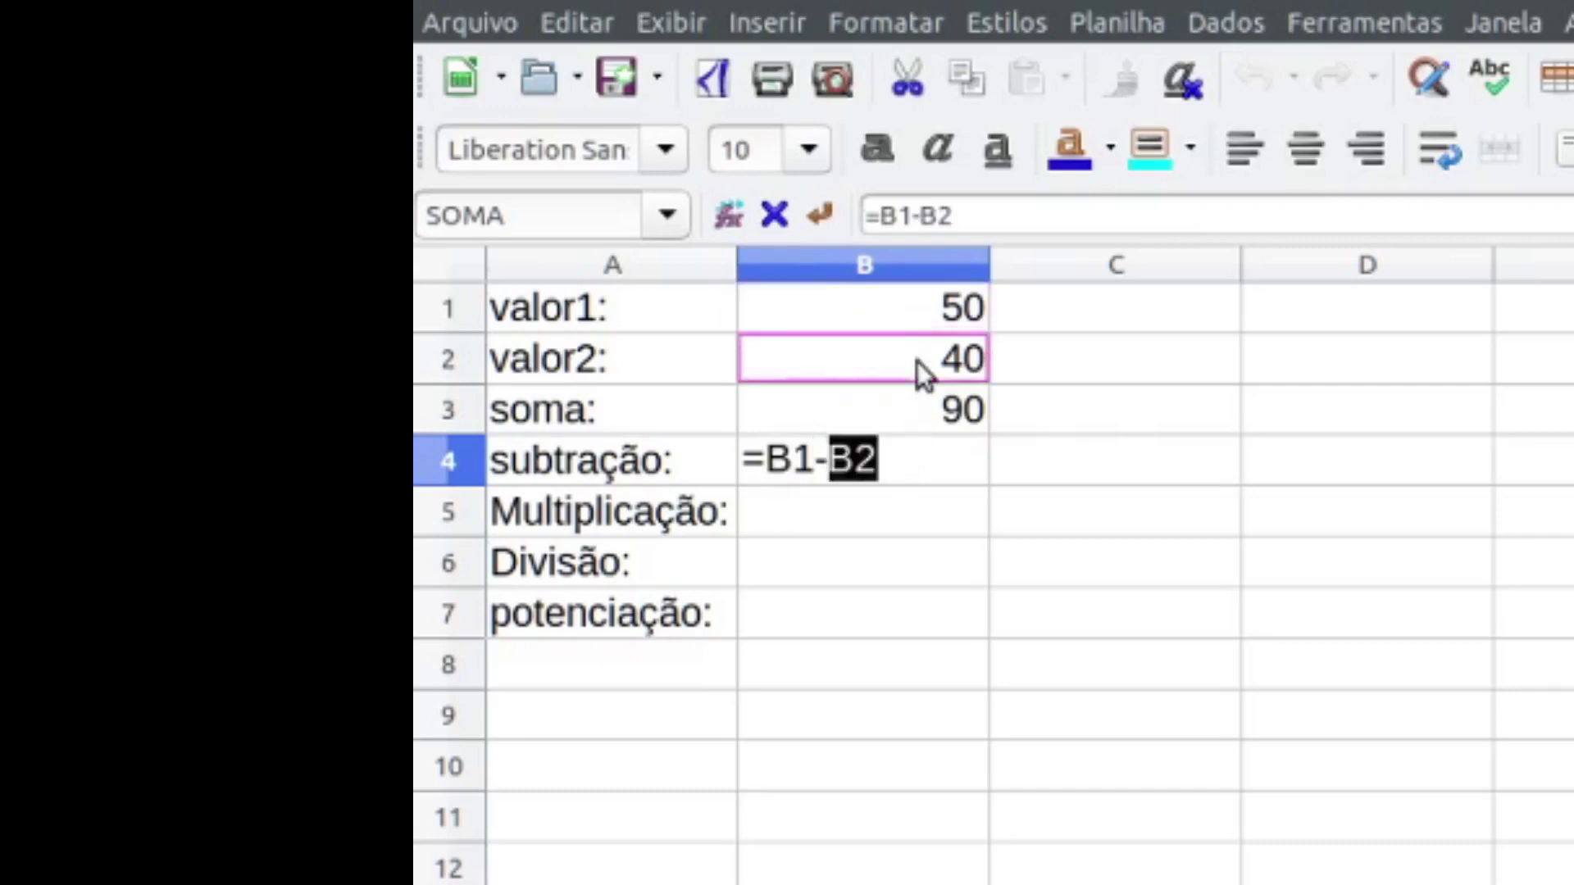
click(942, 463)
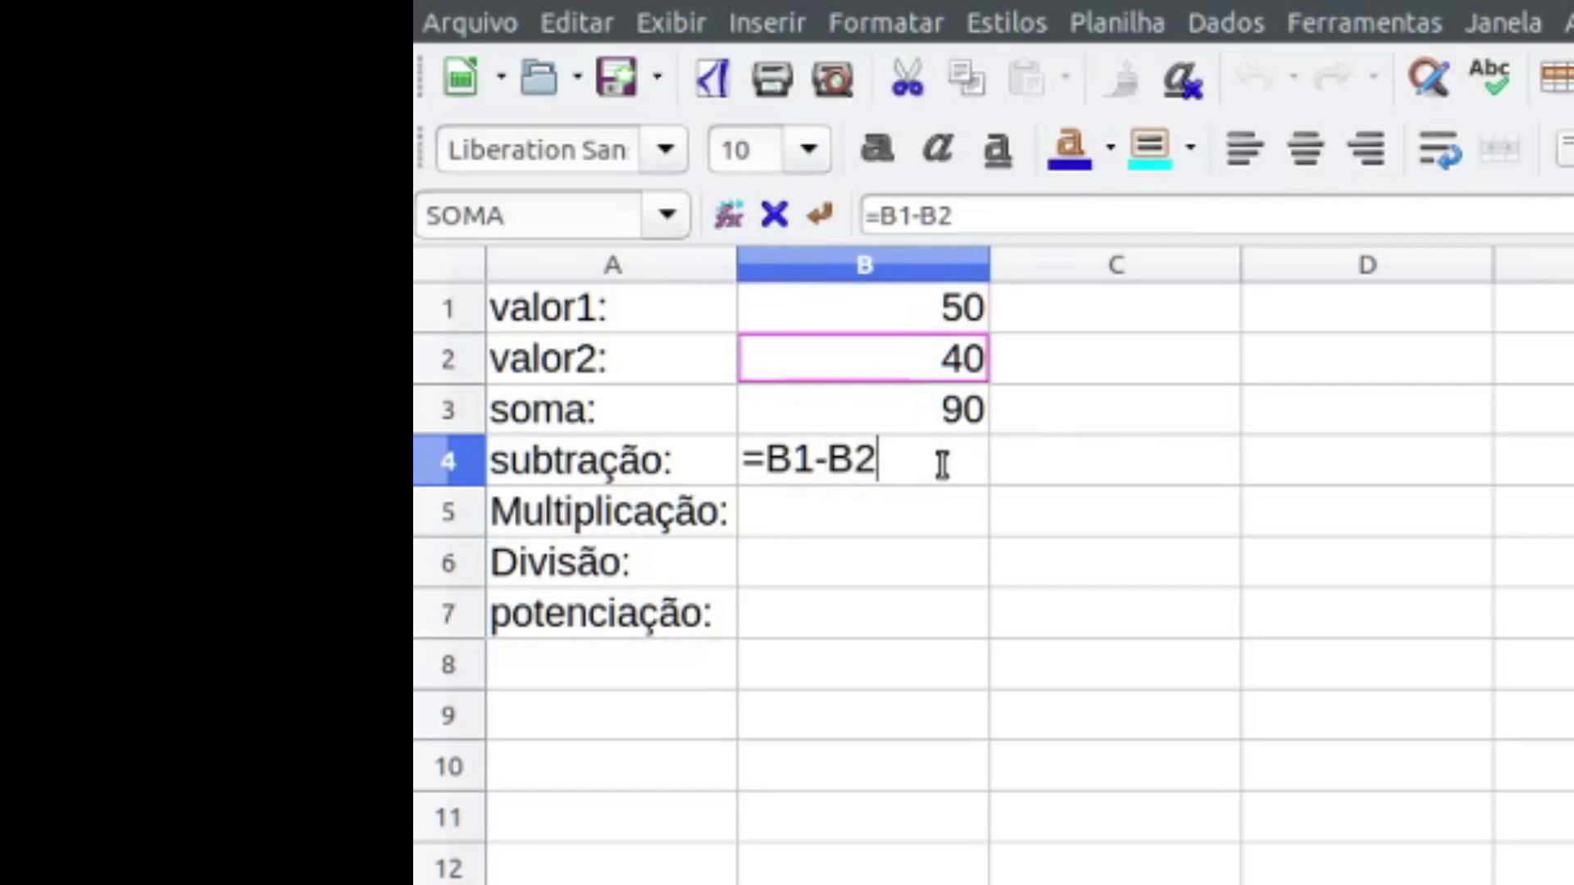
key(Return)
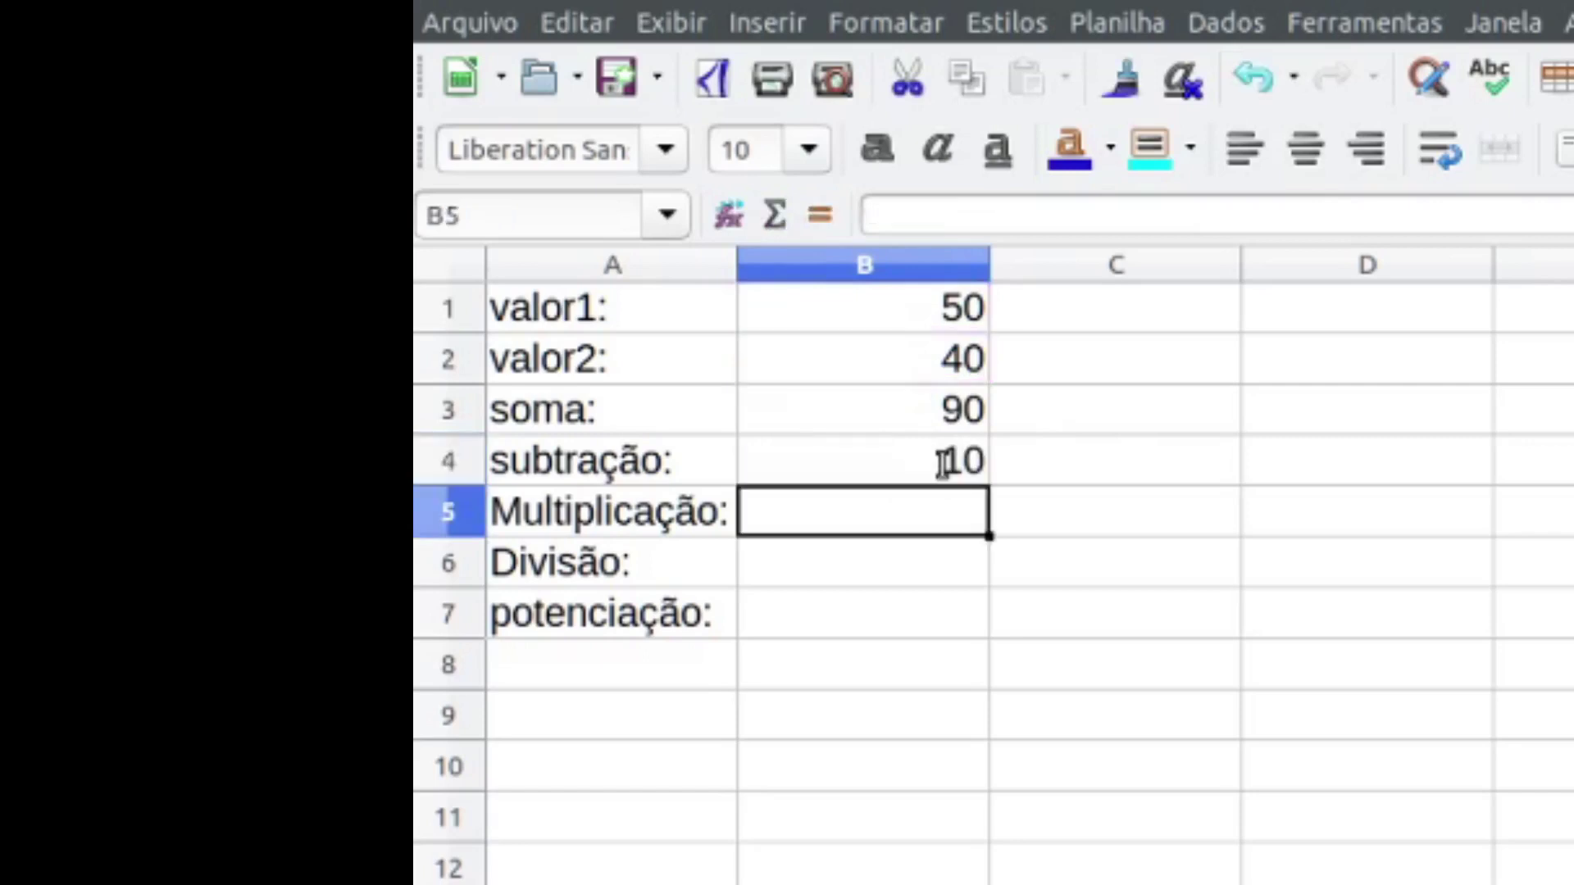
Step: Begin the multiplication formula in cell B5 with a reference to the first value, =B1
double_click(946, 512)
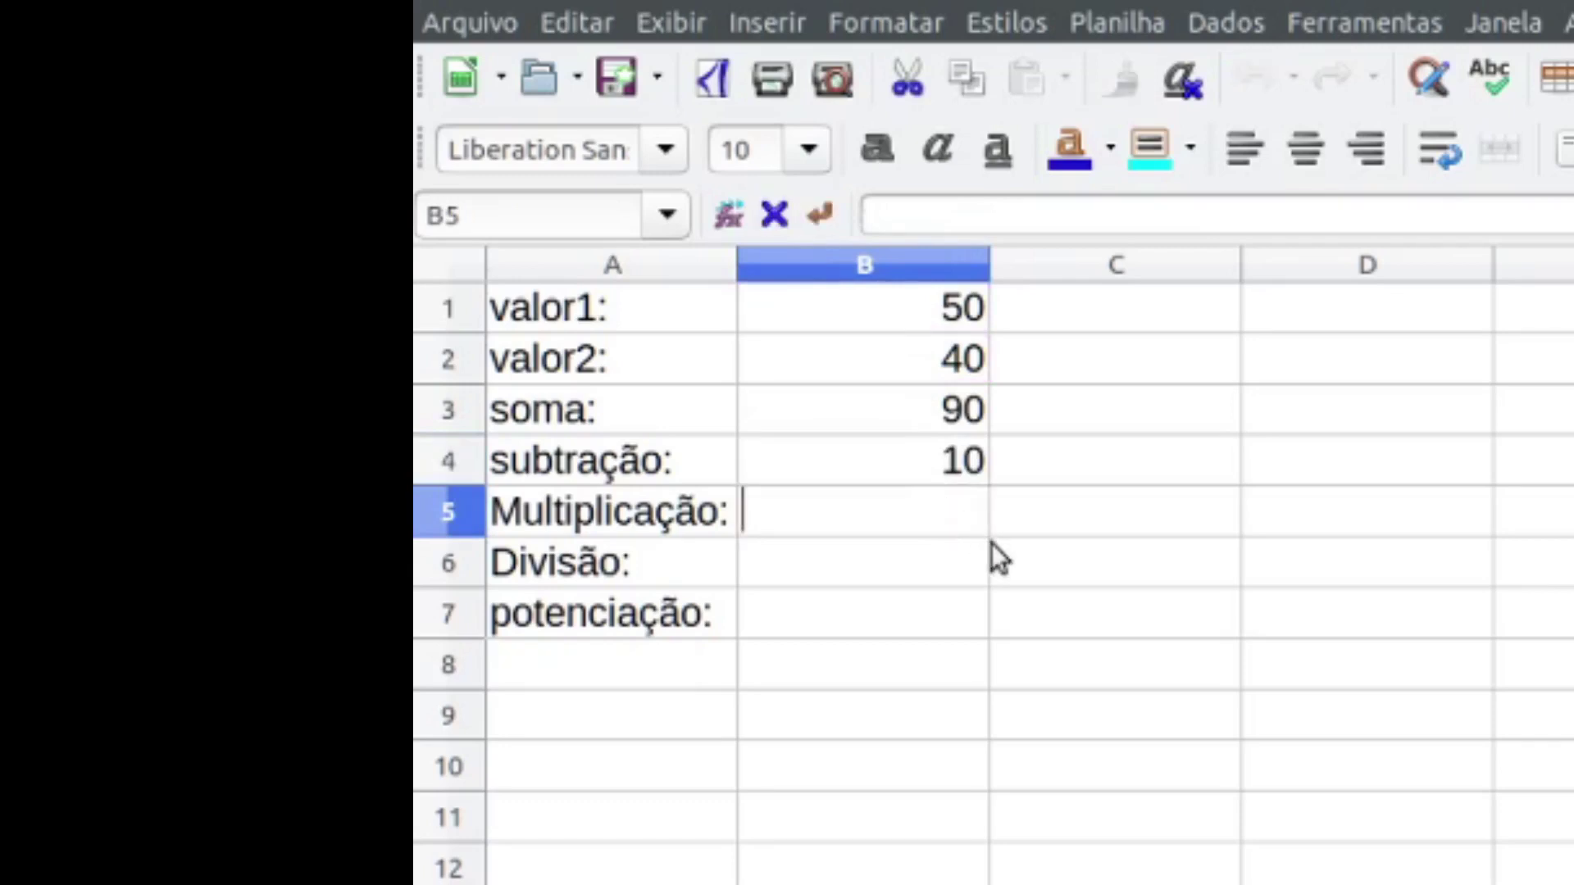
text(=)
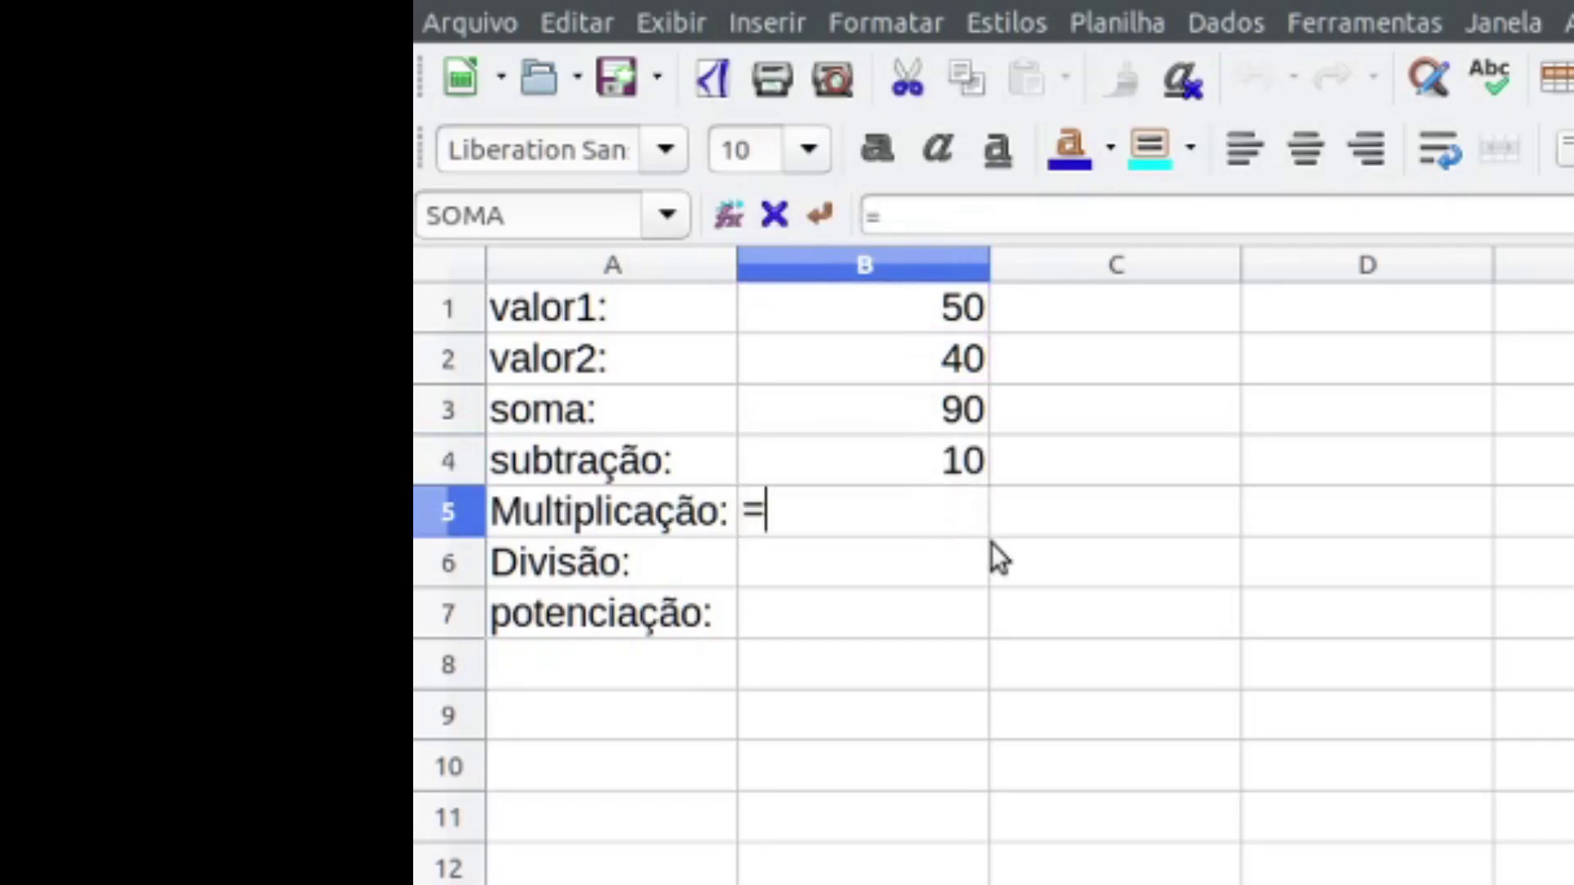
click(899, 307)
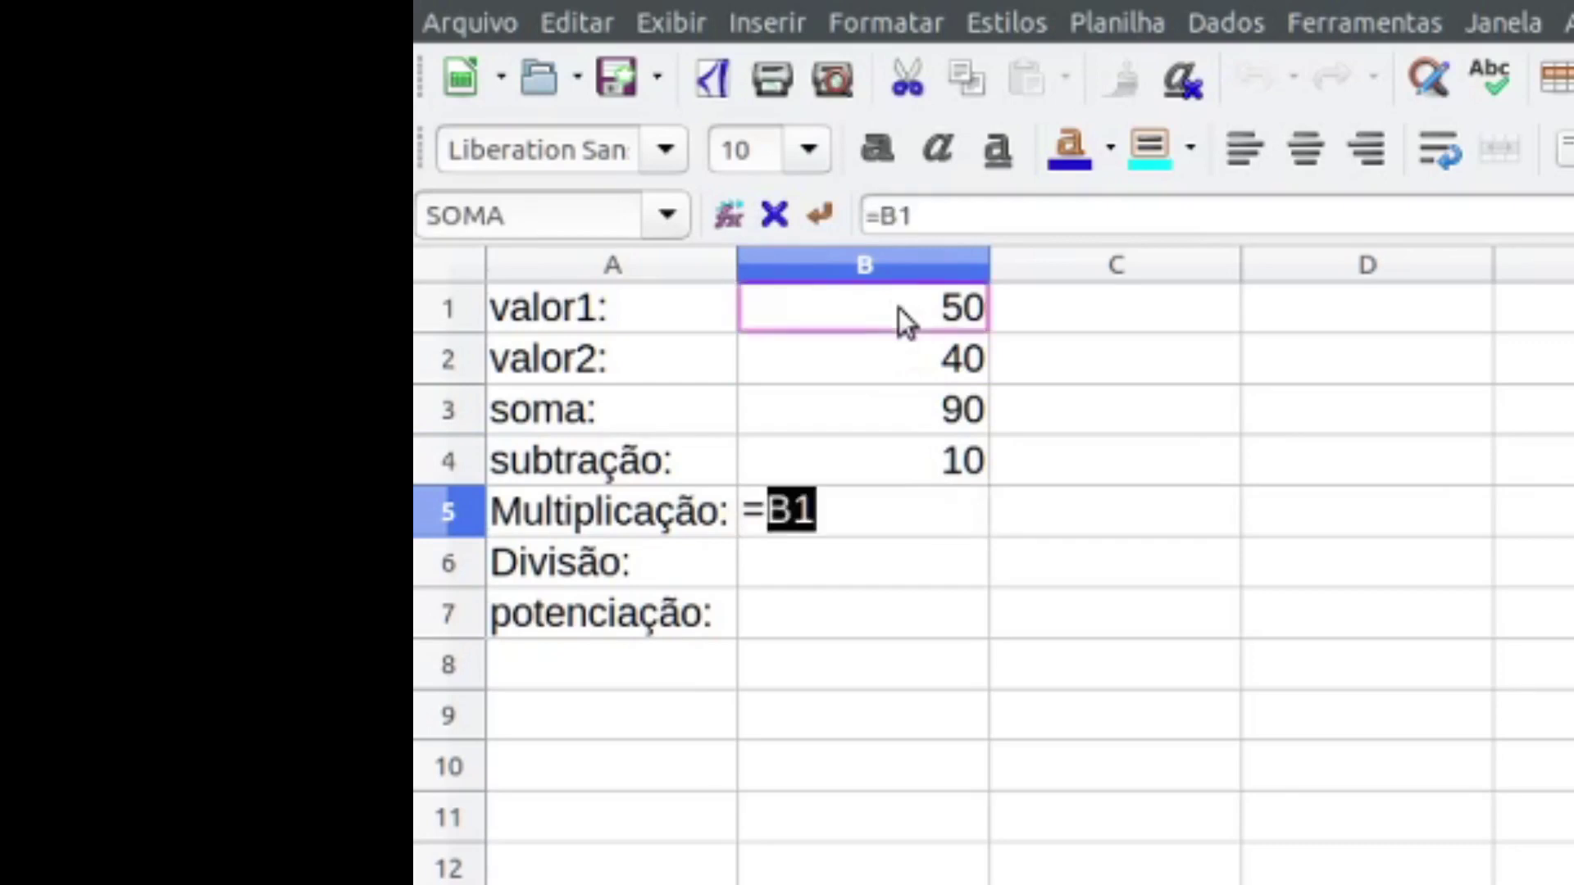
click(896, 503)
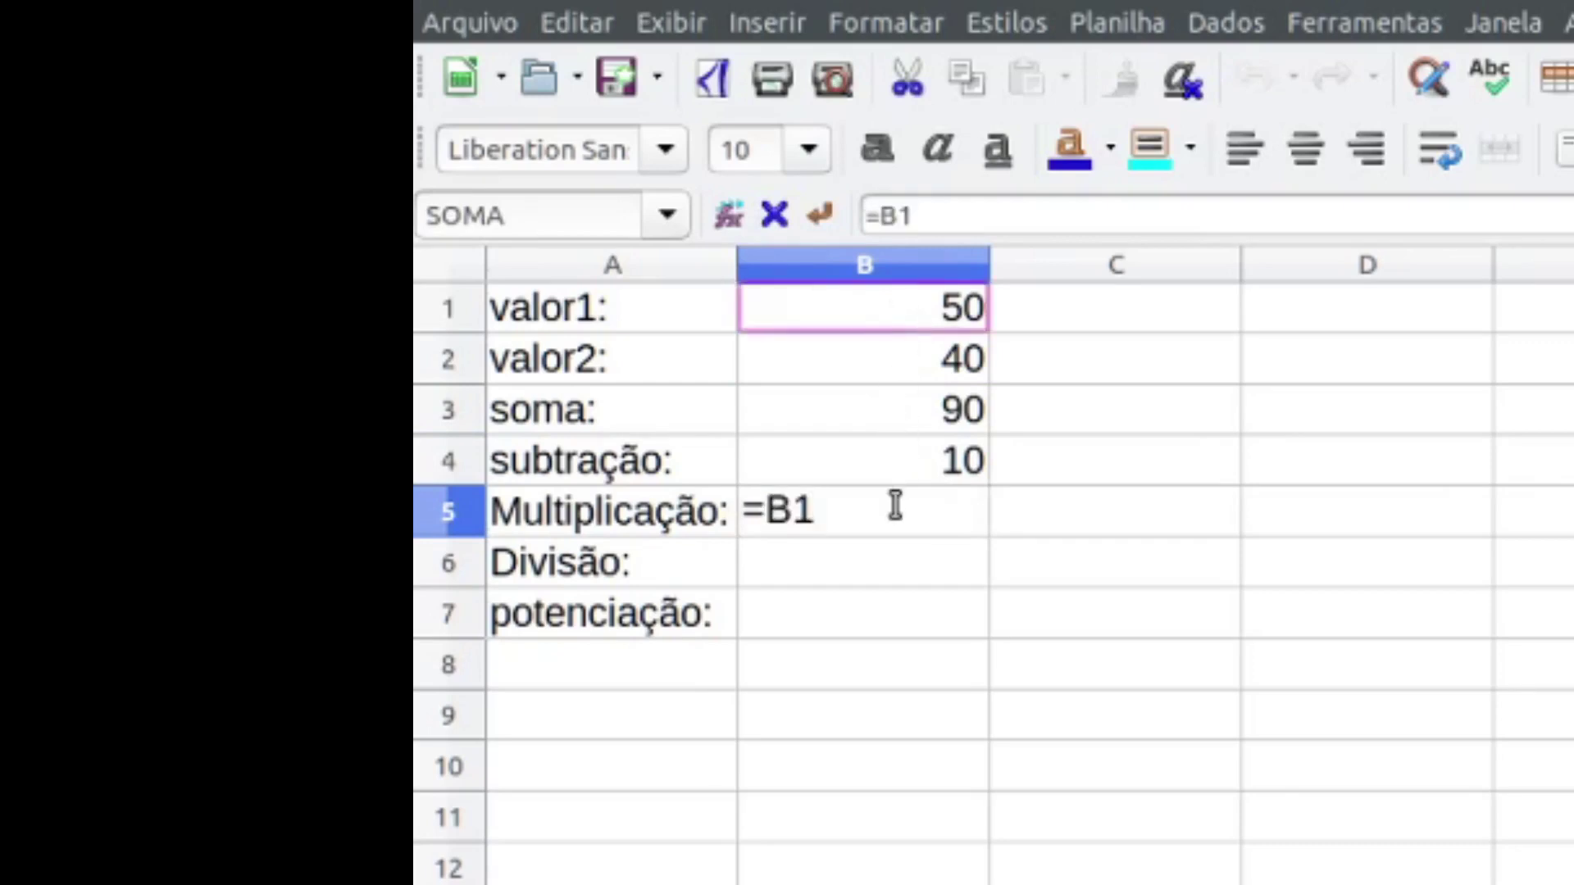
text(.)
key(BackSpace)
text(x)
key(BackSpace)
Step: Complete the multiplication formula in cell B5 as =B1*B2, using an asterisk as the operator
text(*)
click(935, 379)
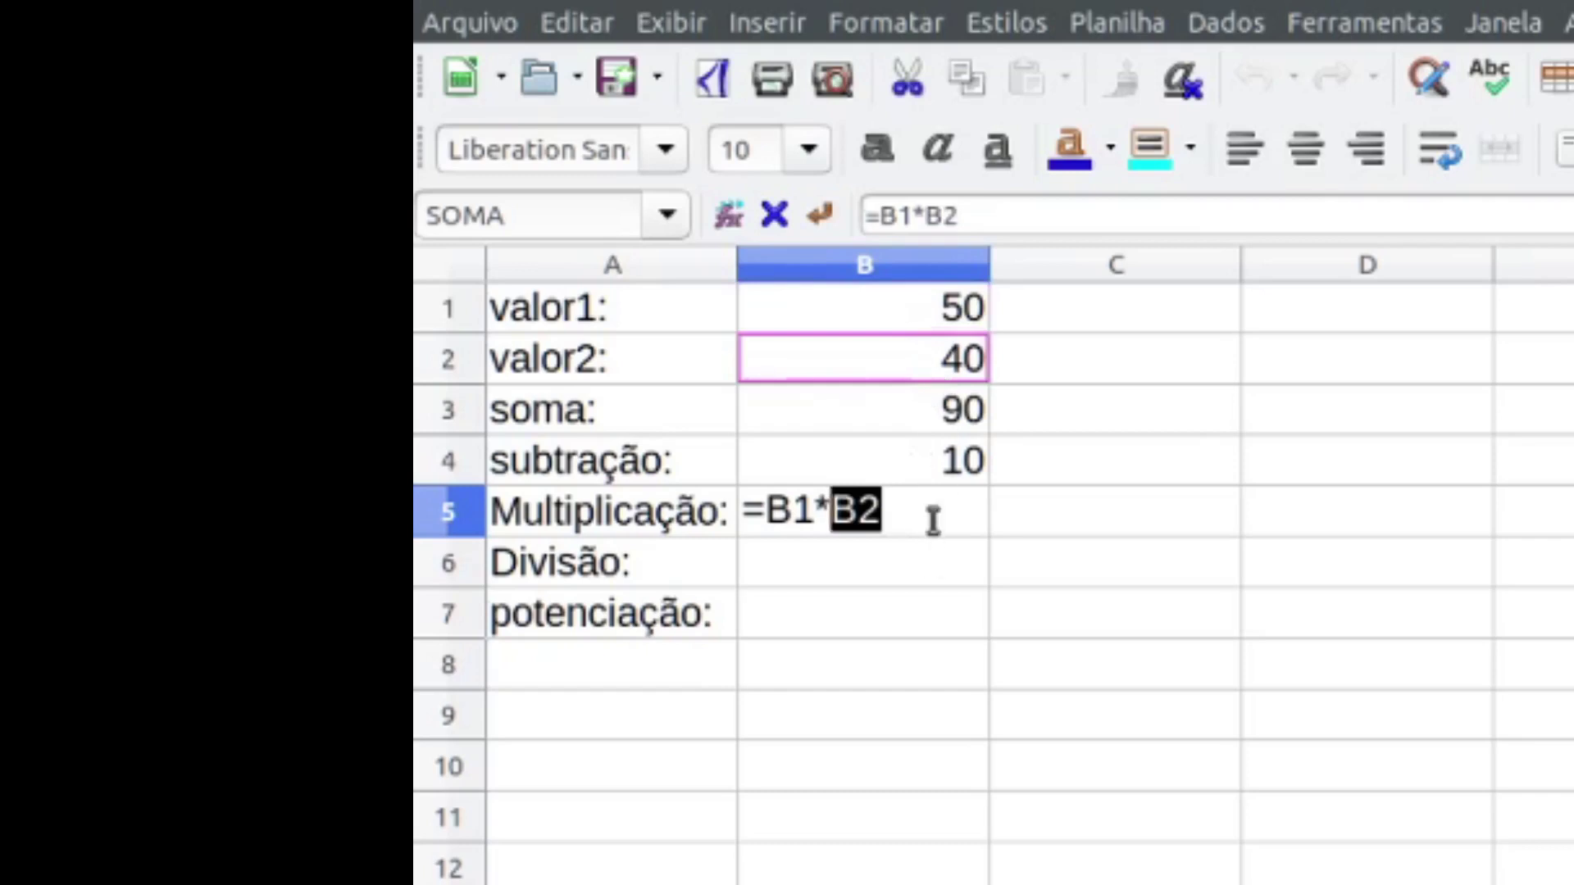
click(933, 523)
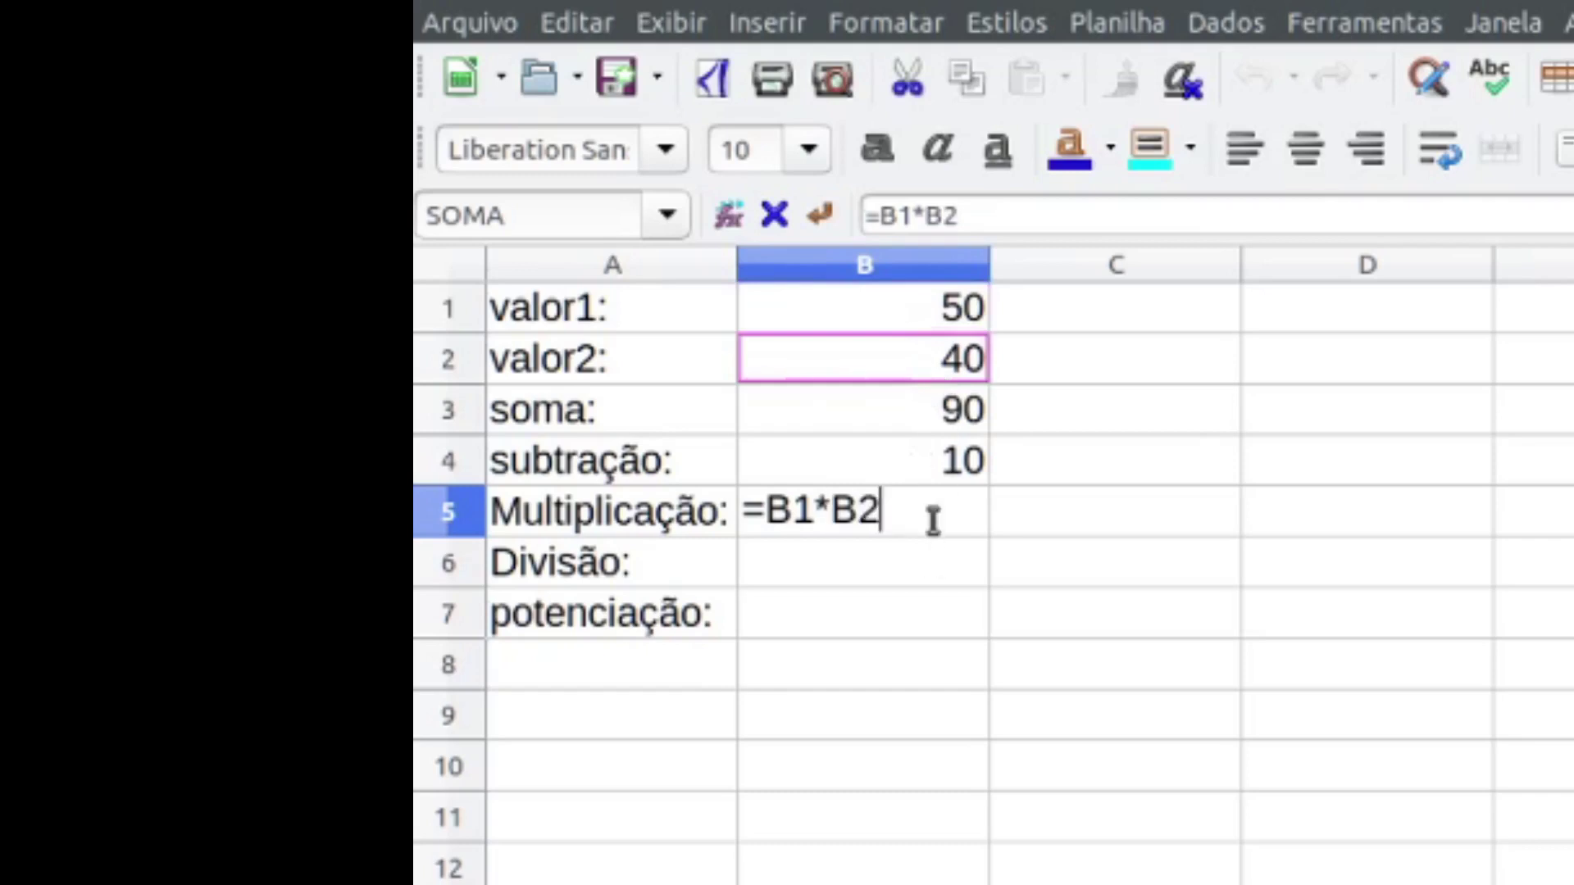
key(Return)
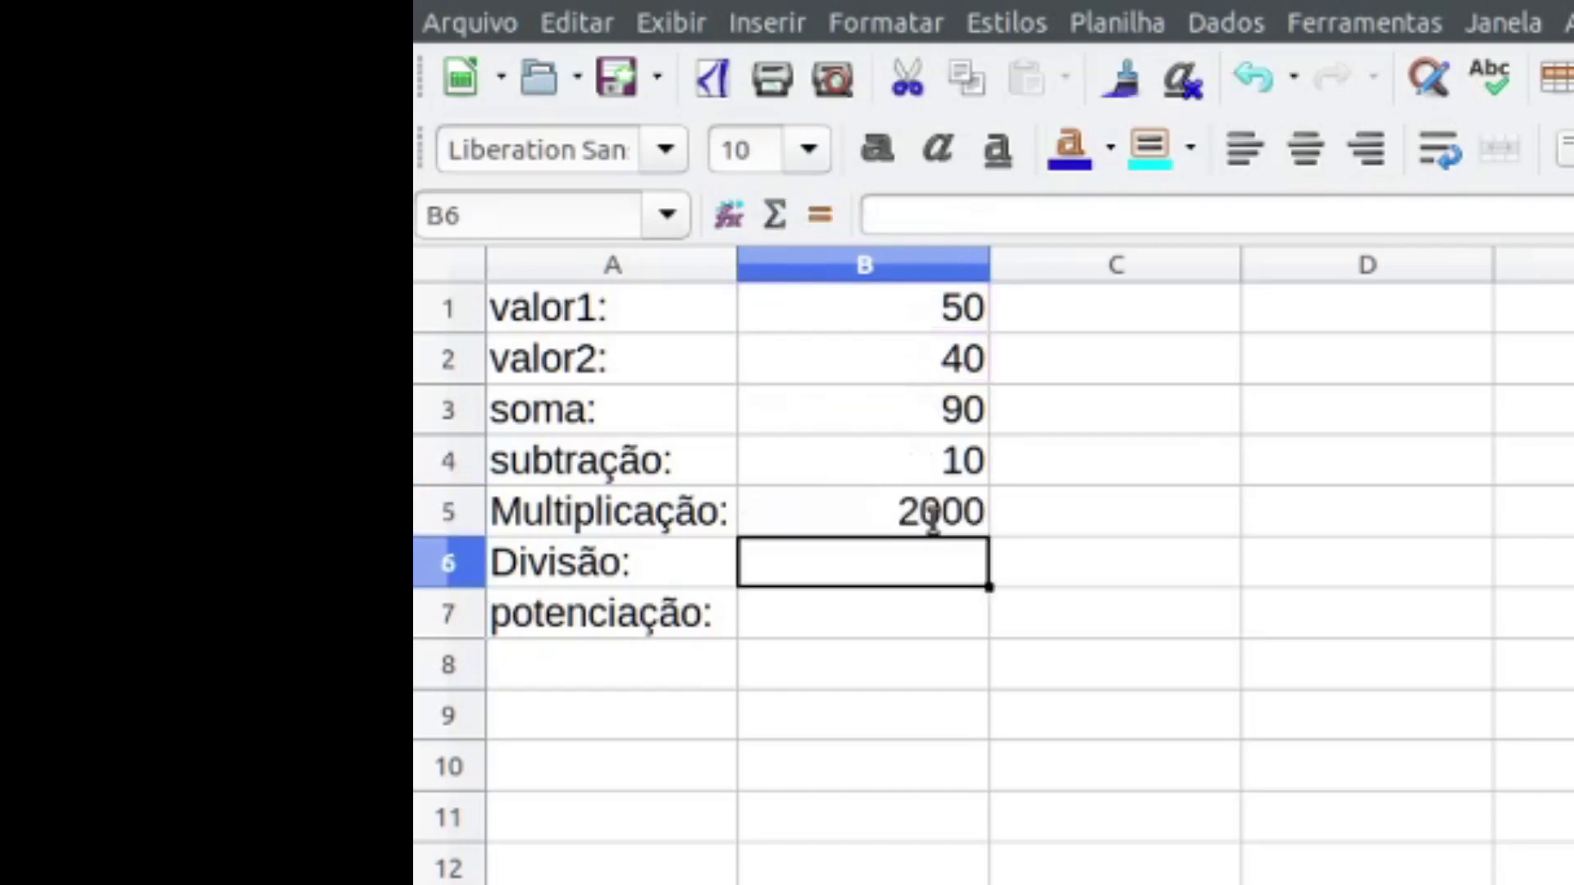
Step: Start a formula with an equals sign in cell B6, beside the Divisão label
double_click(890, 559)
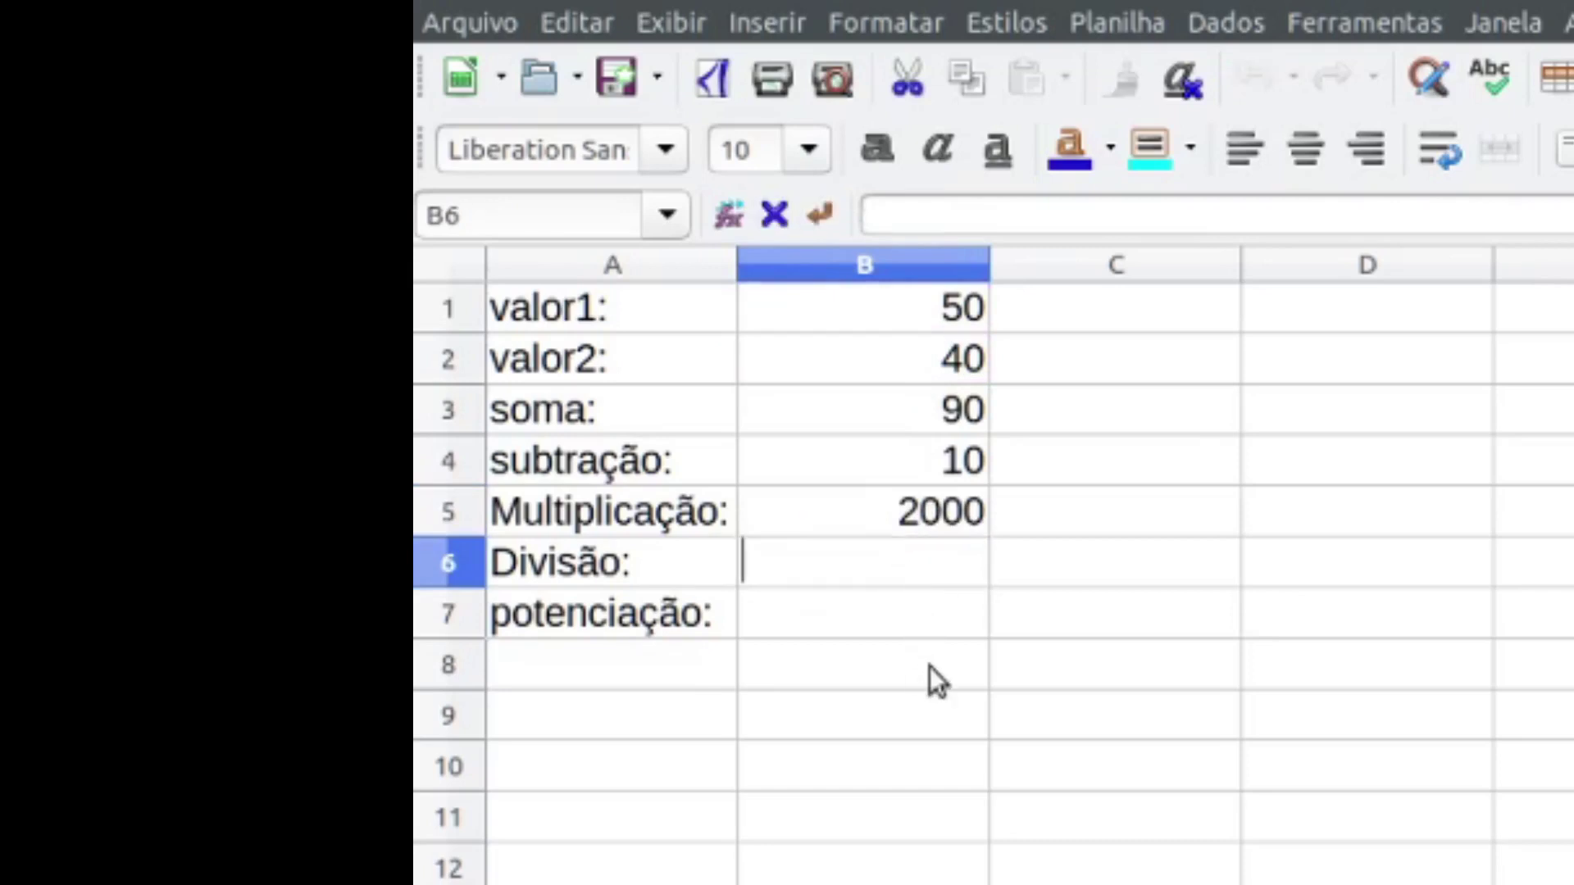
text(=)
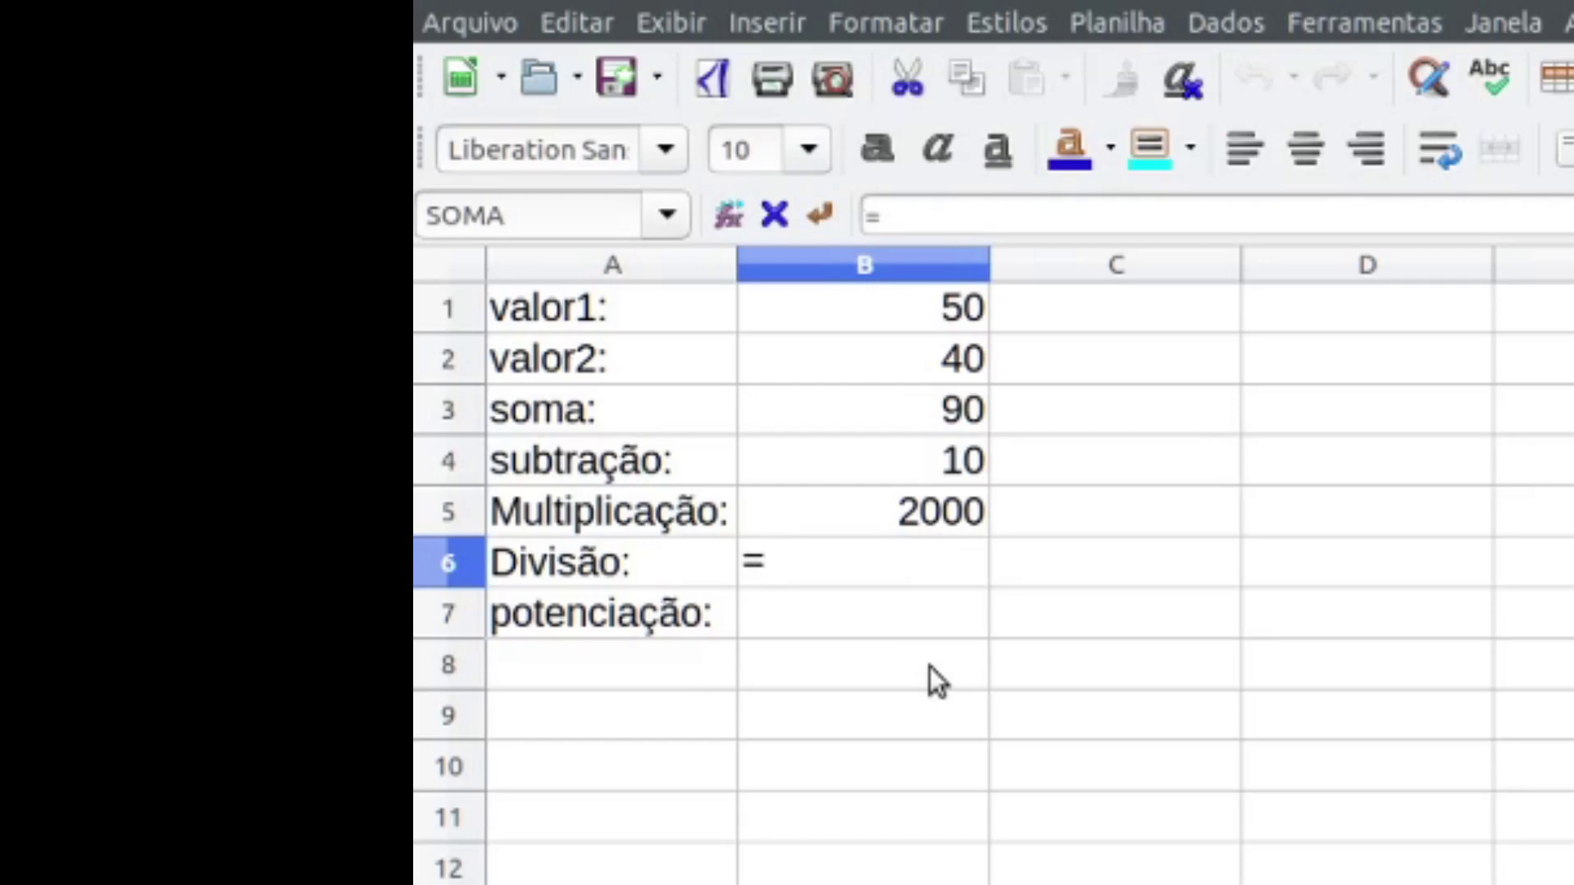
text(50)
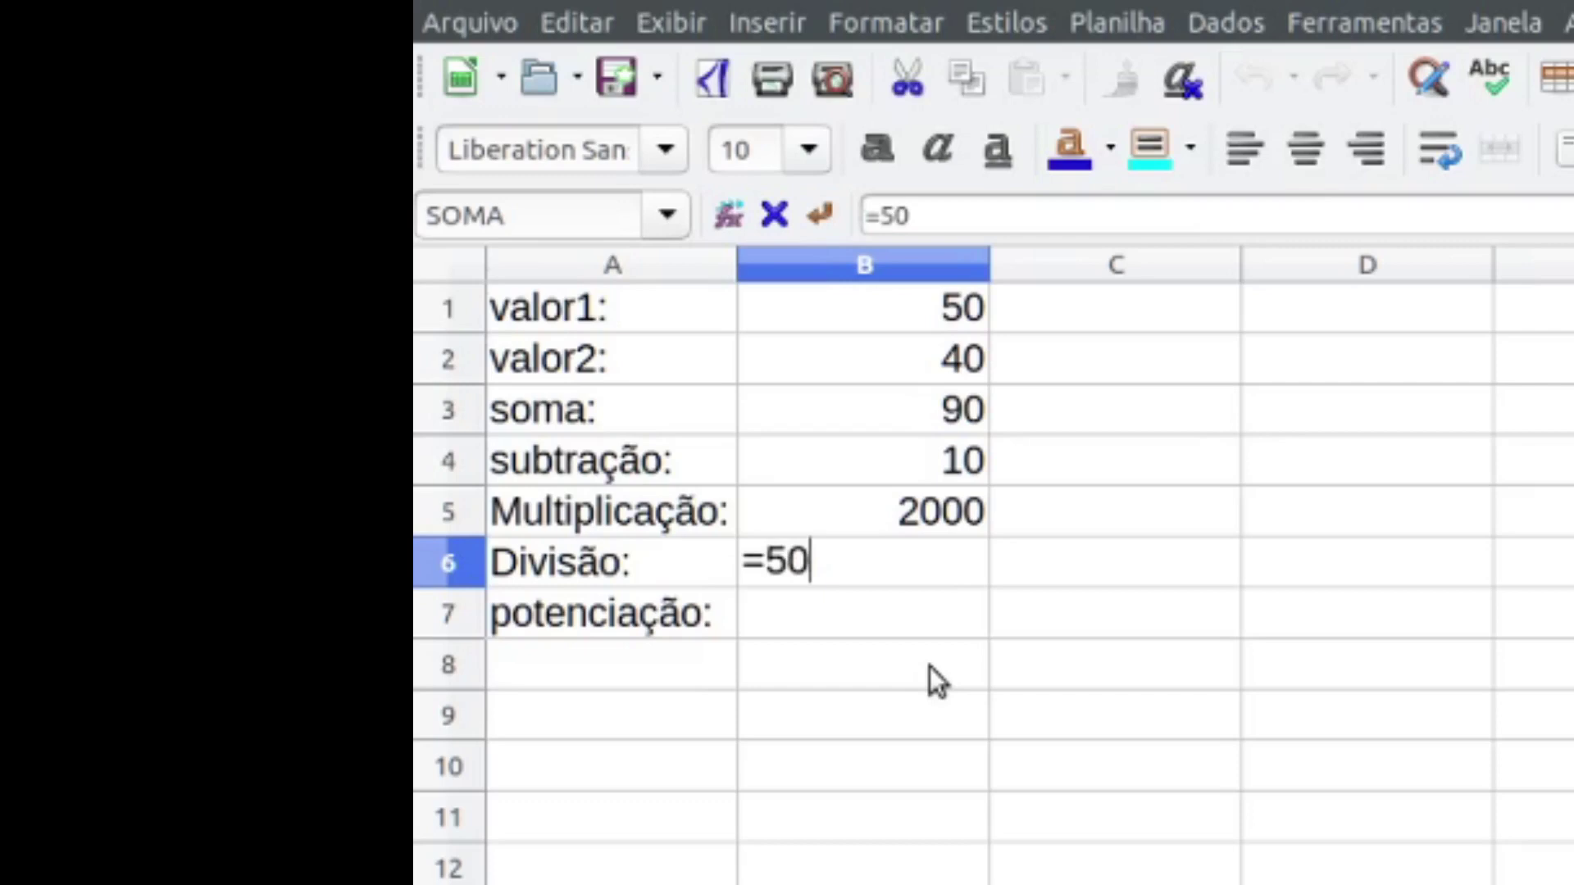
text(/40)
key(BackSpace)
key(BackSpace)
key(BackSpace)
key(BackSpace)
key(BackSpace)
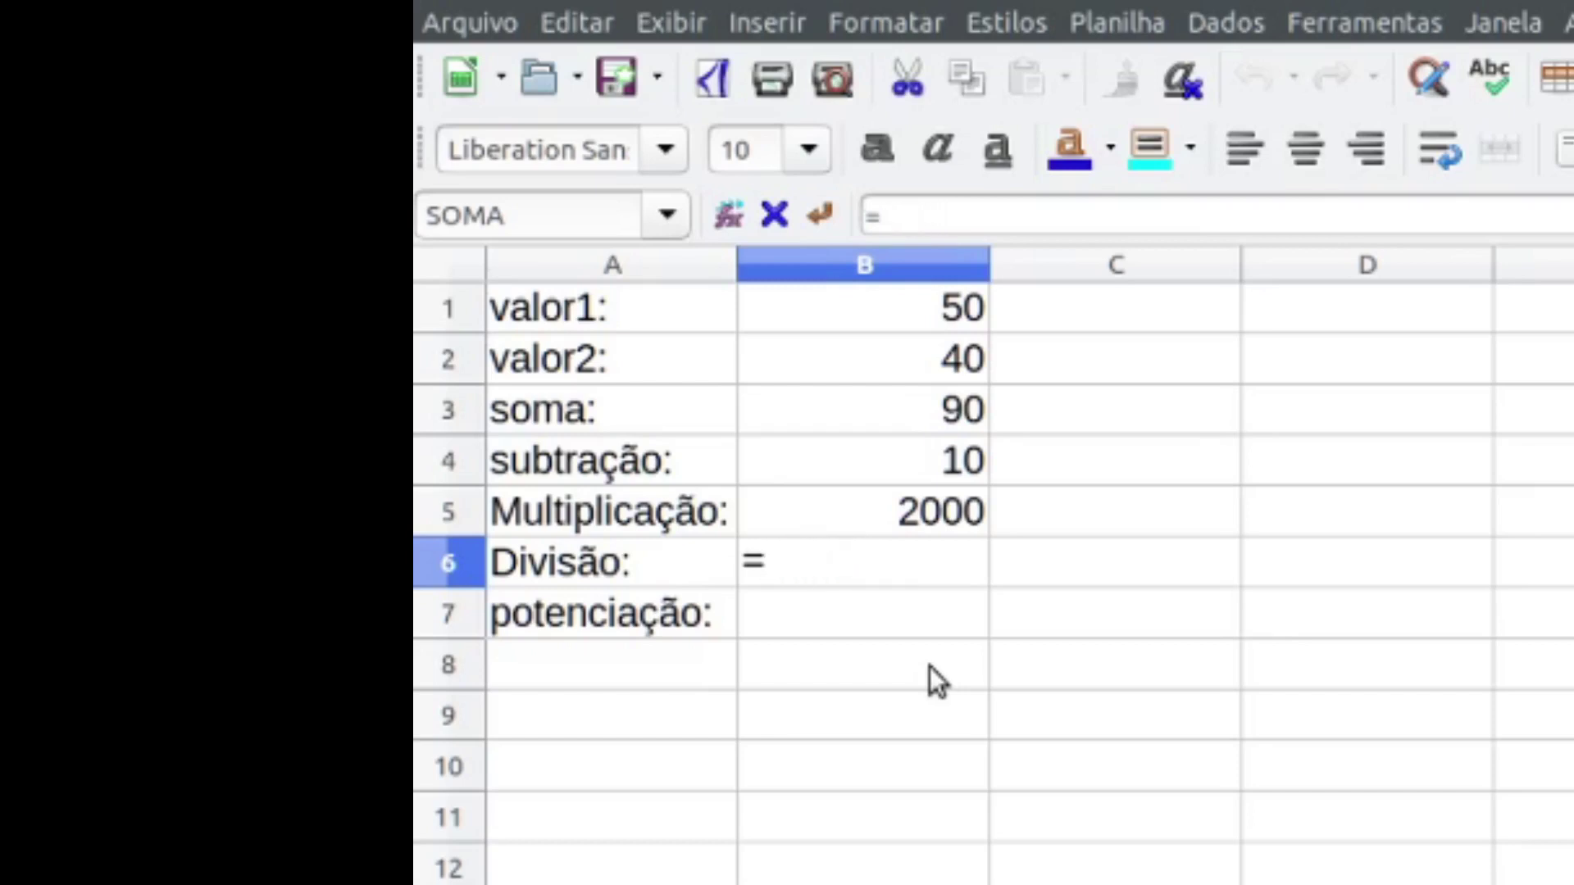
Step: Complete the division formula in cell B6 as =B1/B2, using references to the two value cells
click(938, 310)
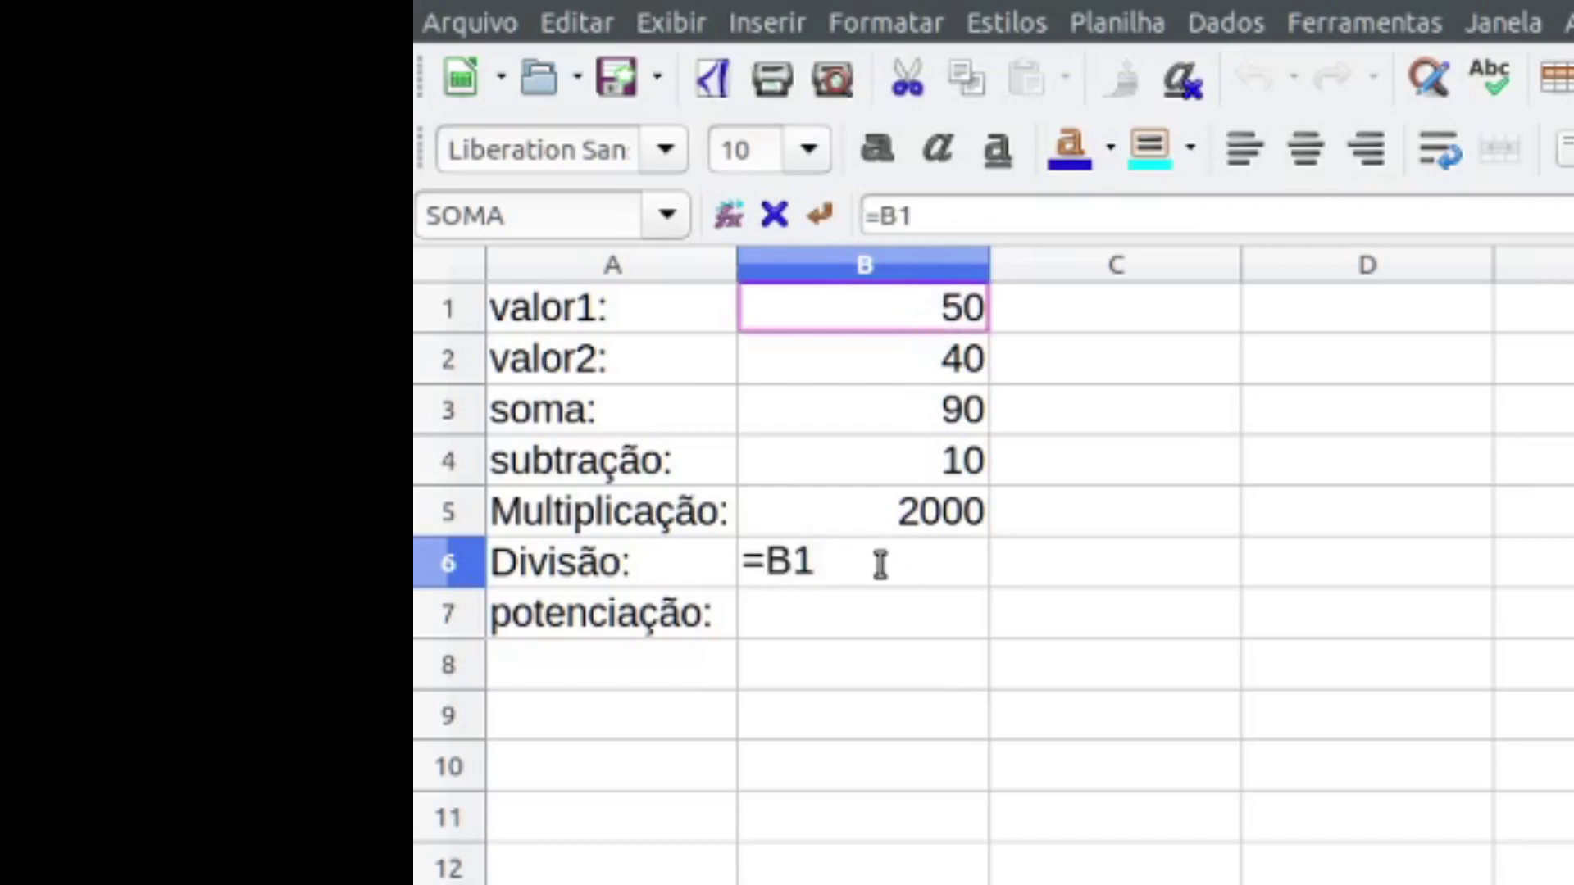
text(/)
click(925, 373)
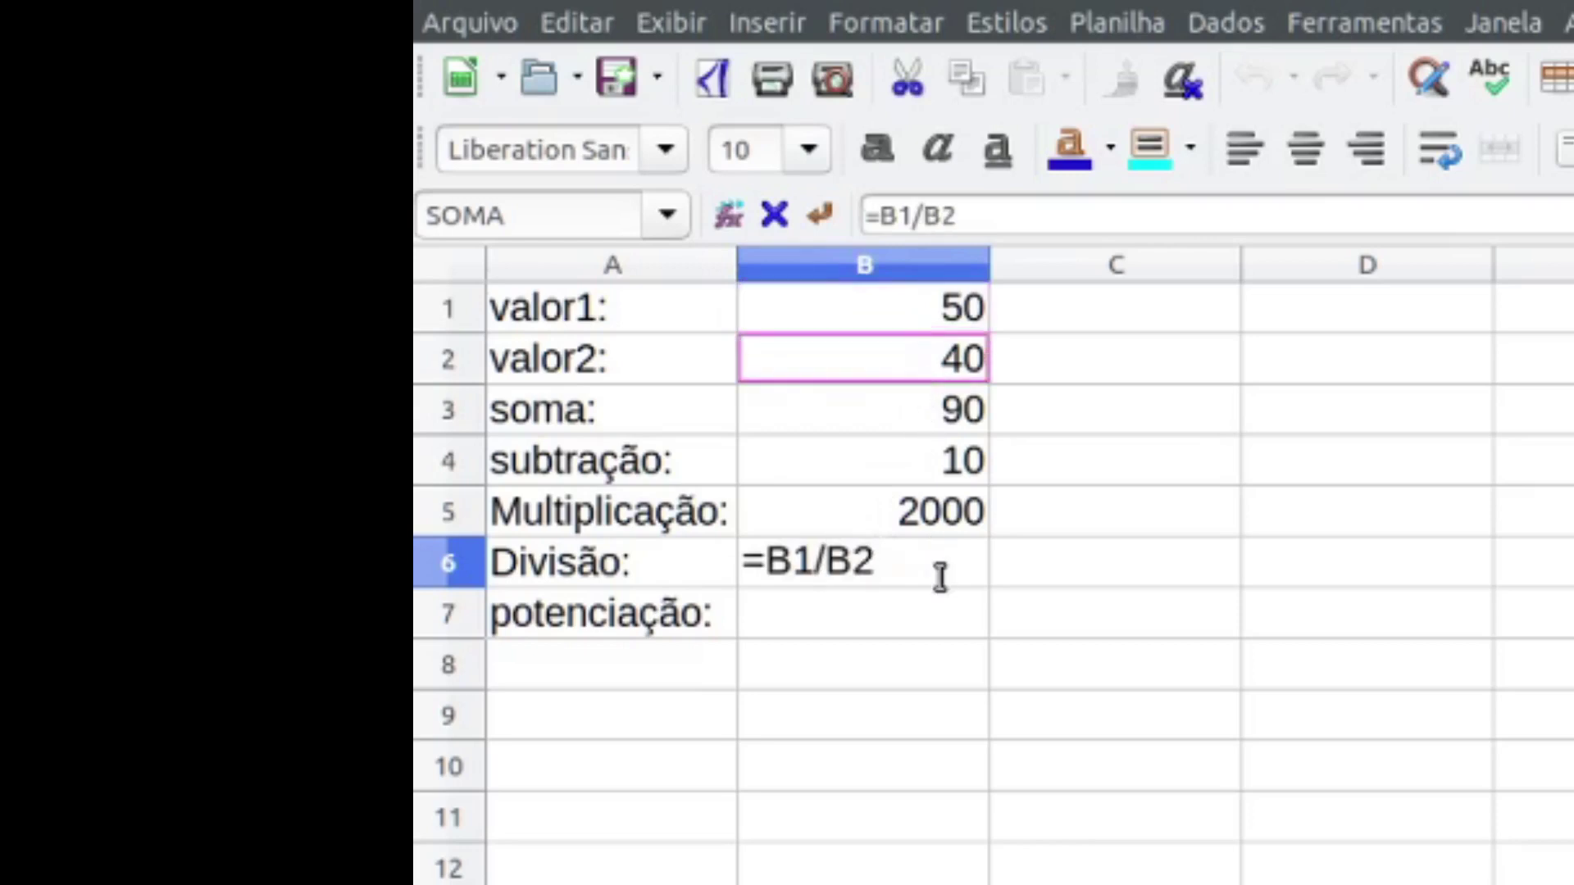
key(Return)
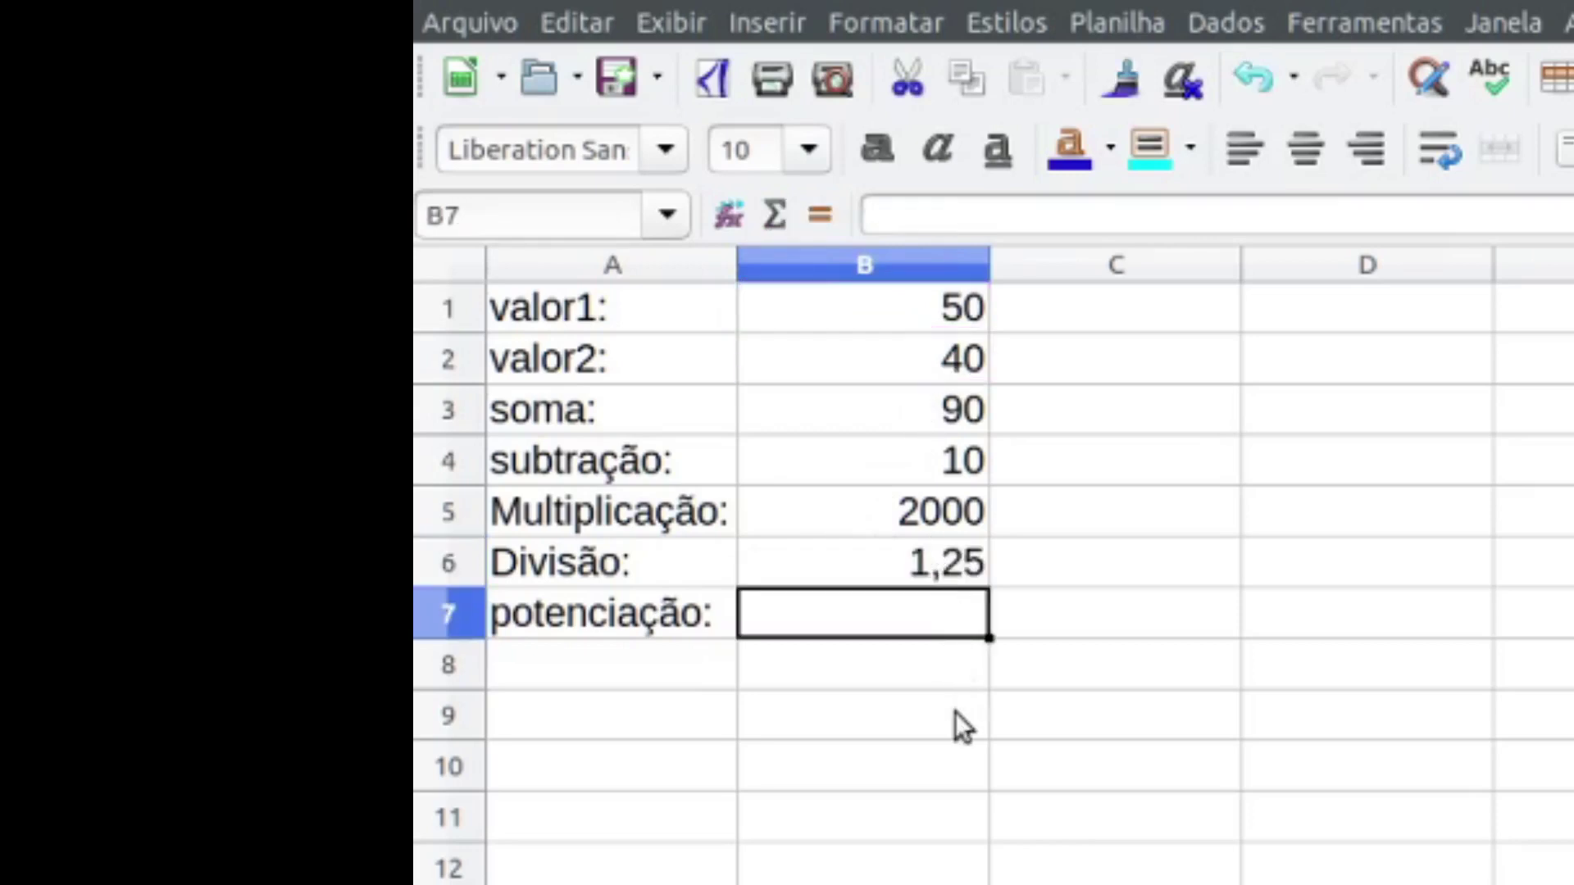
Step: Enter the power formula =B1^2 in cell B7 to square the first value
double_click(926, 612)
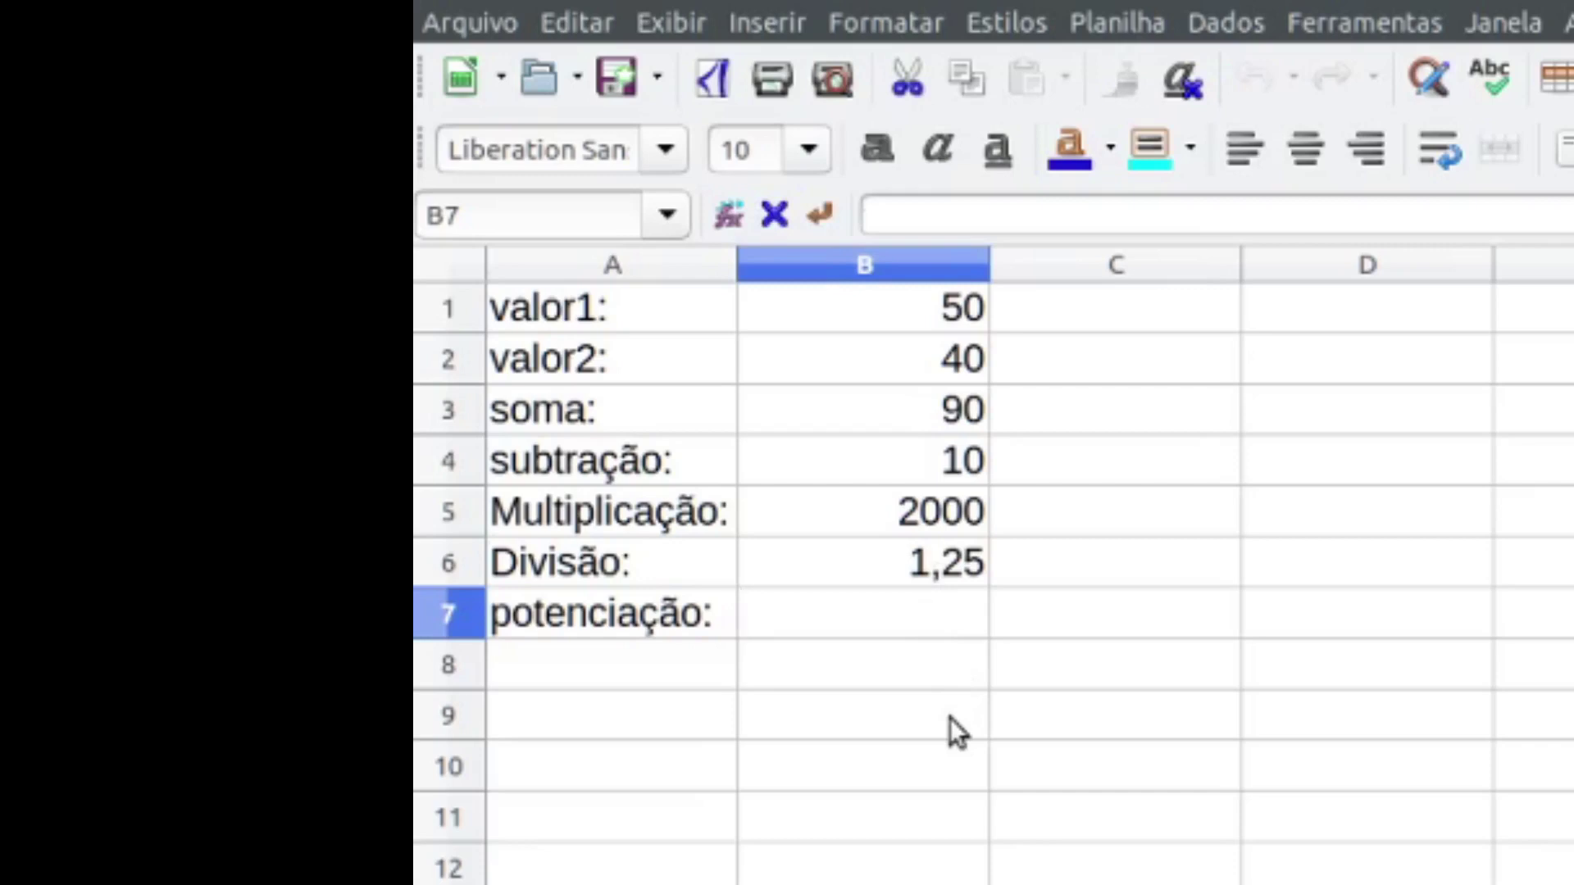
text(=)
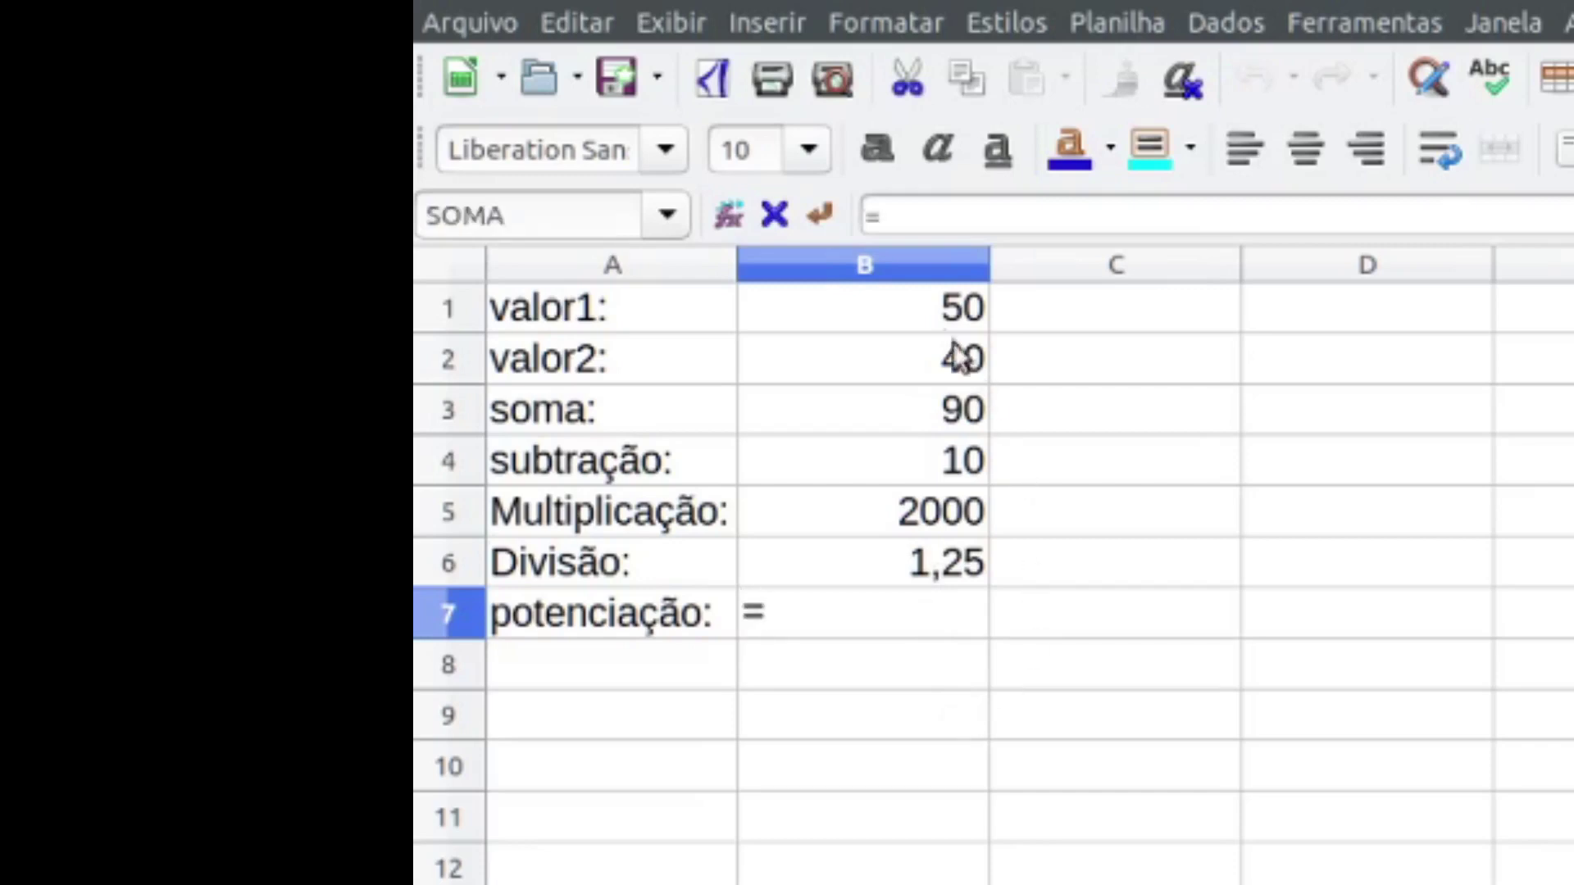
click(931, 309)
click(908, 621)
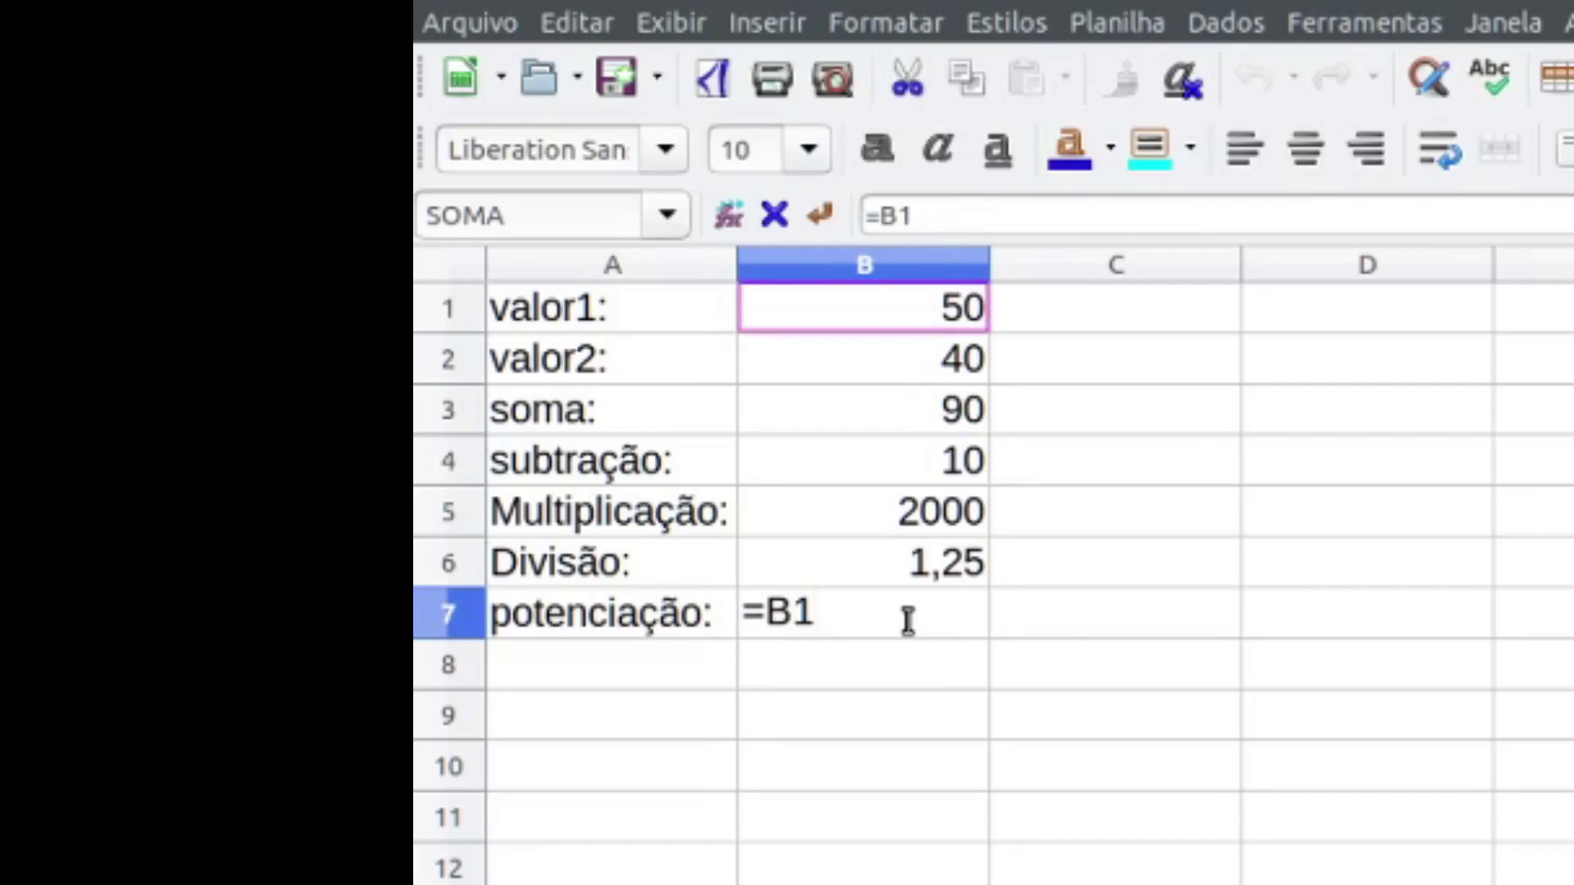
text(^2)
key(Return)
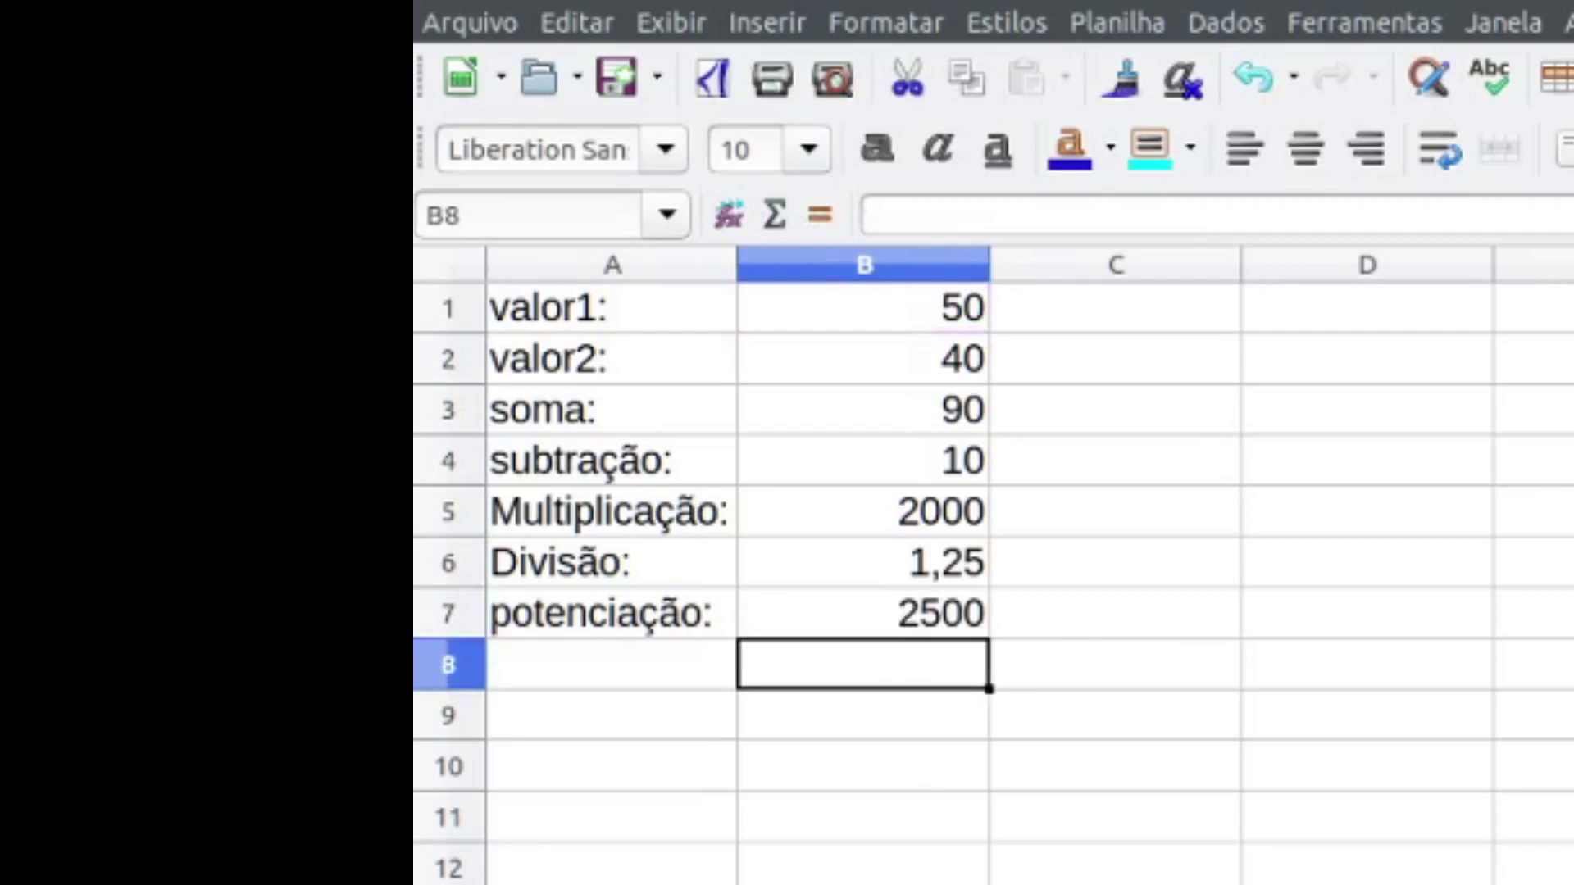
Step: Review the formulas stored in the power, division and sum result cells of column B
click(927, 607)
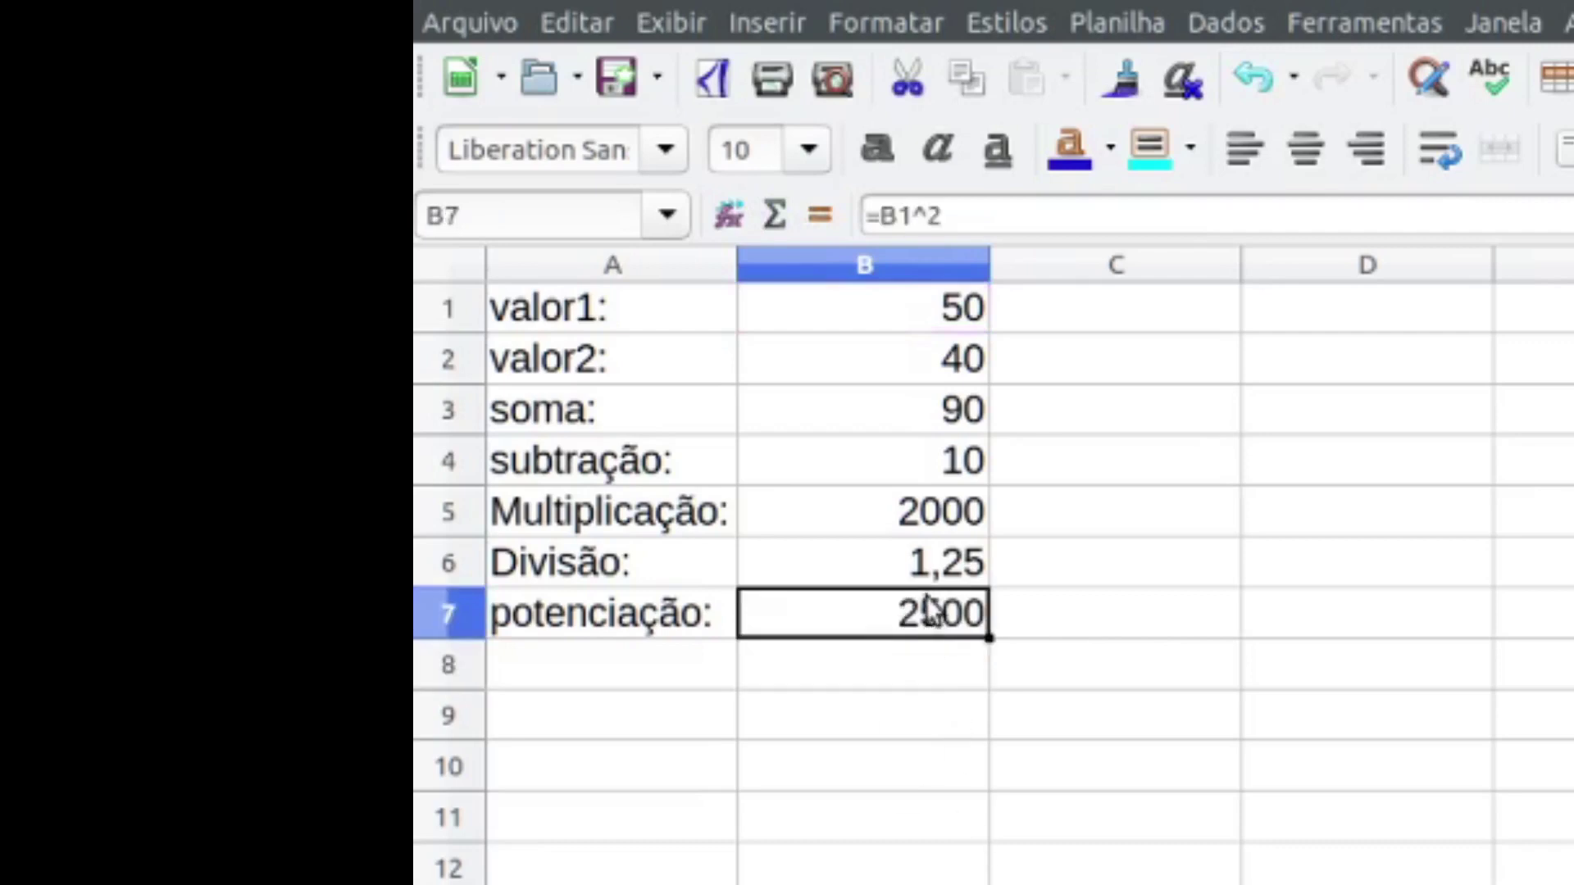
click(927, 569)
click(771, 418)
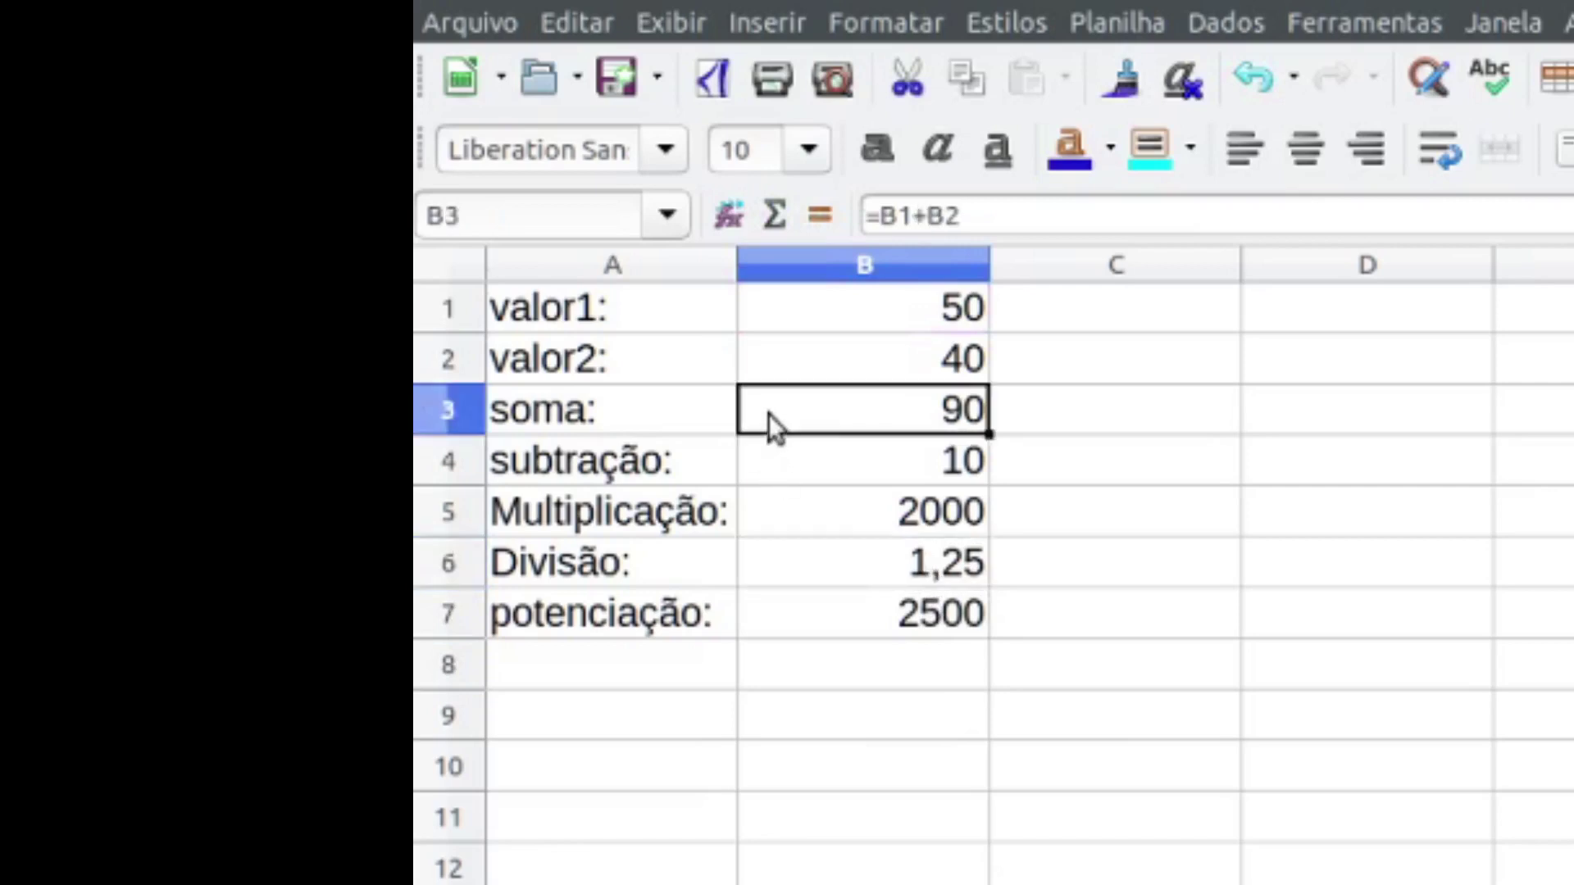
click(855, 627)
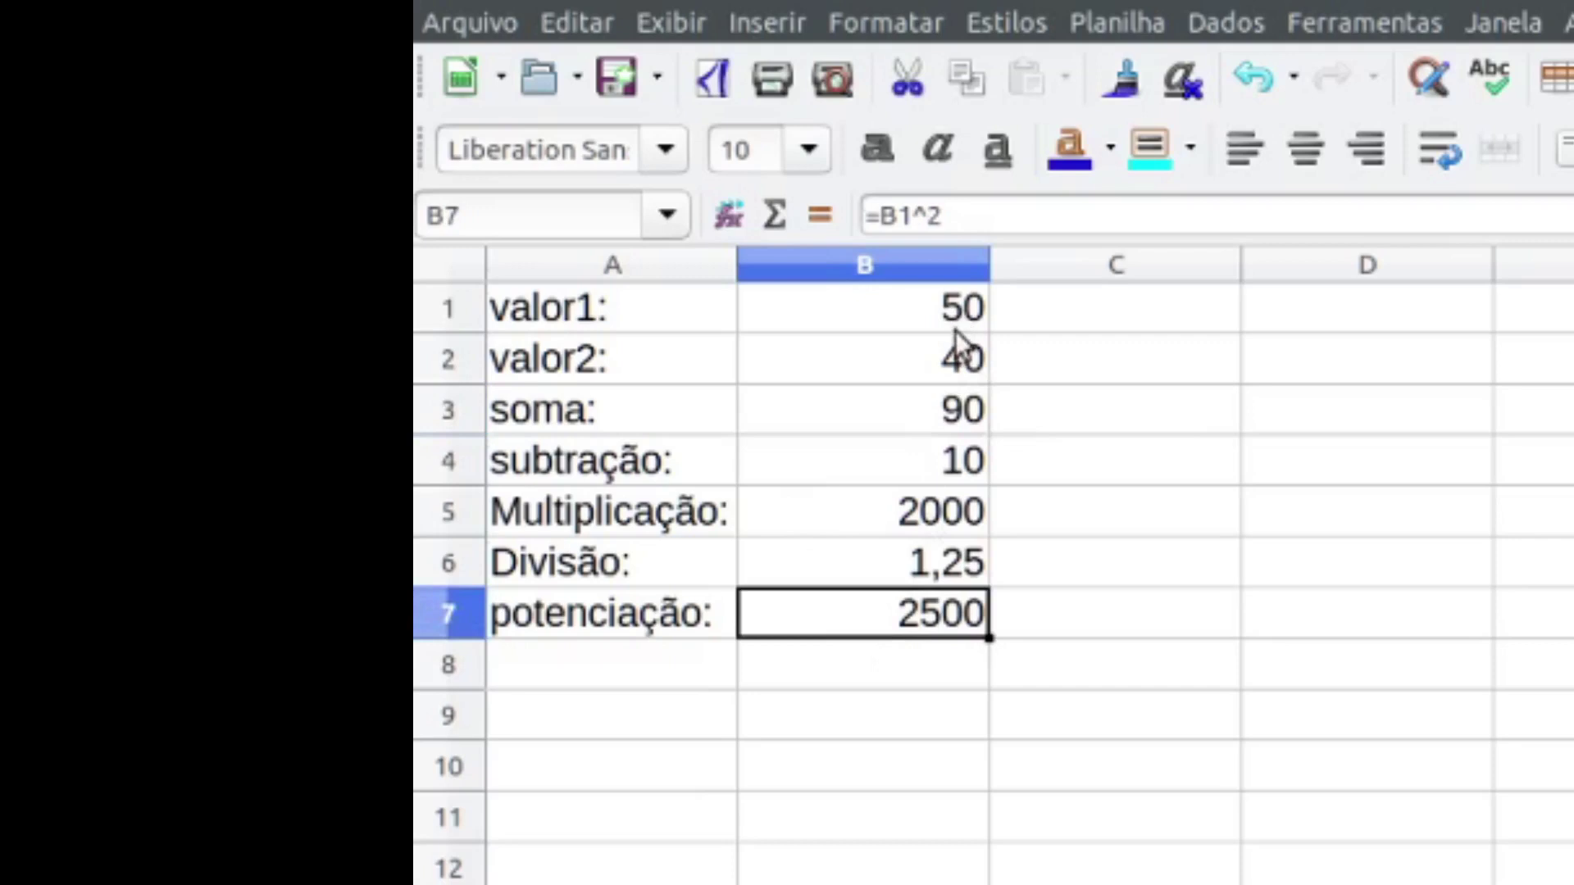
Step: Change the valor2 input in cell B2 to 20 so the dependent formulas recalculate
click(961, 360)
double_click(961, 365)
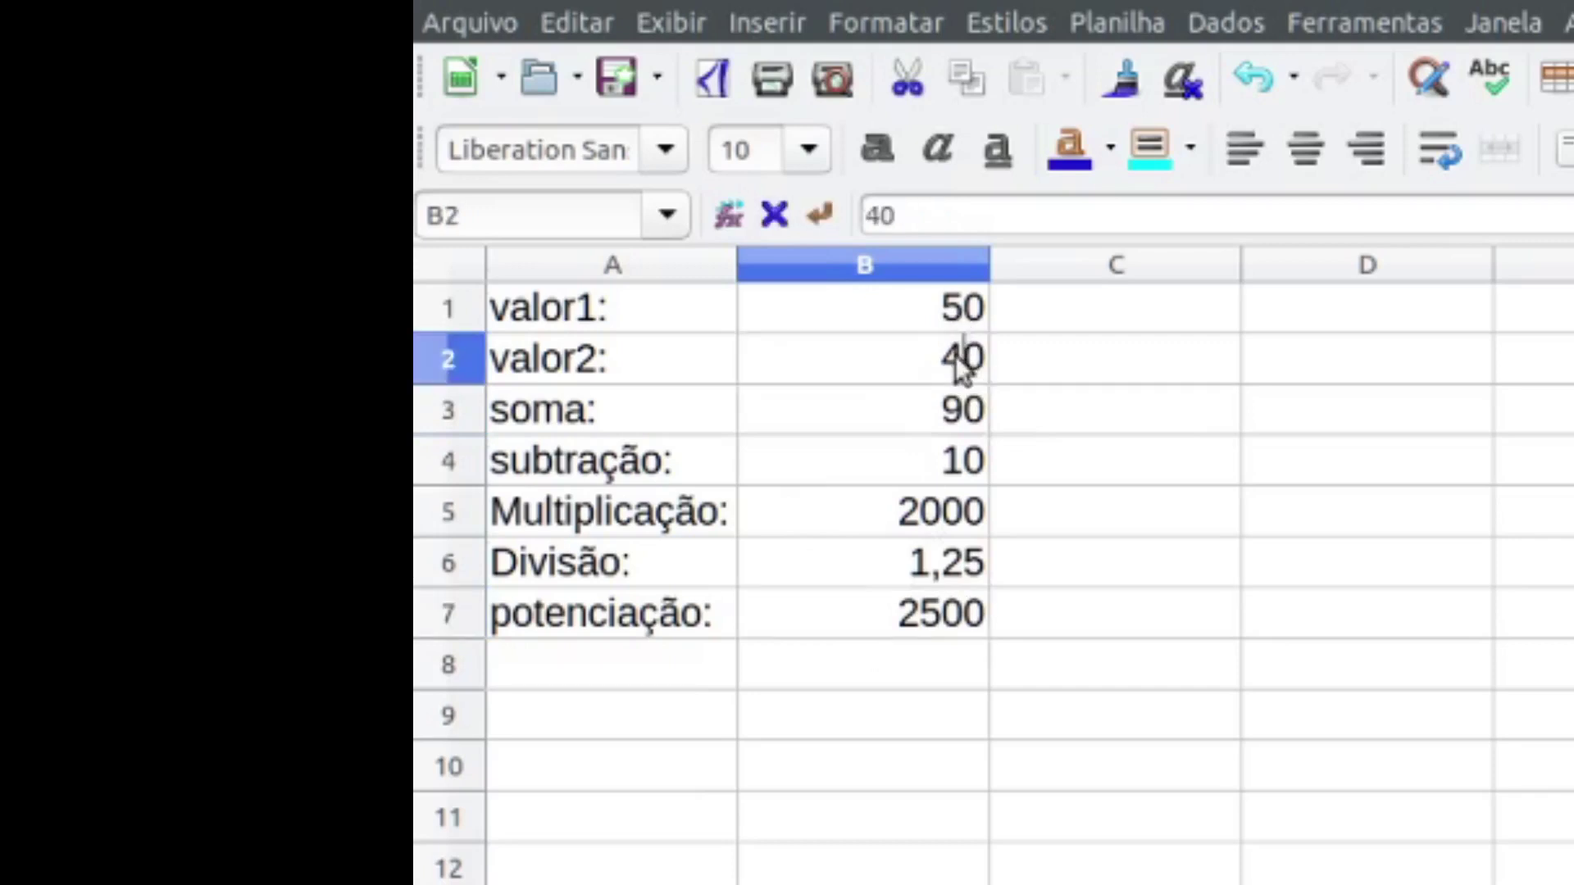
key(BackSpace)
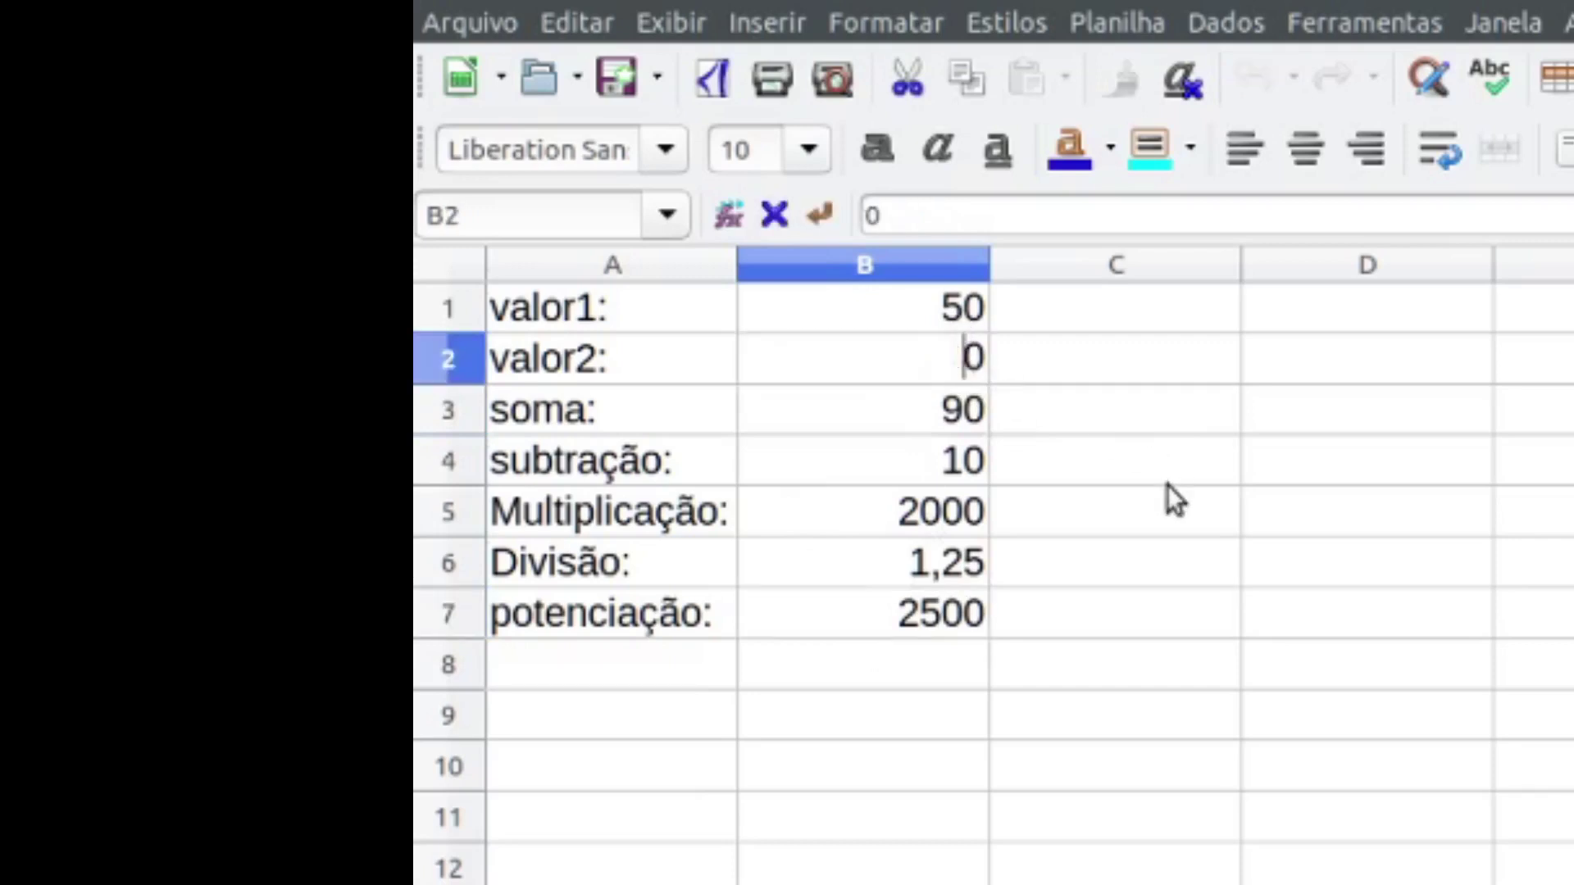
text(2)
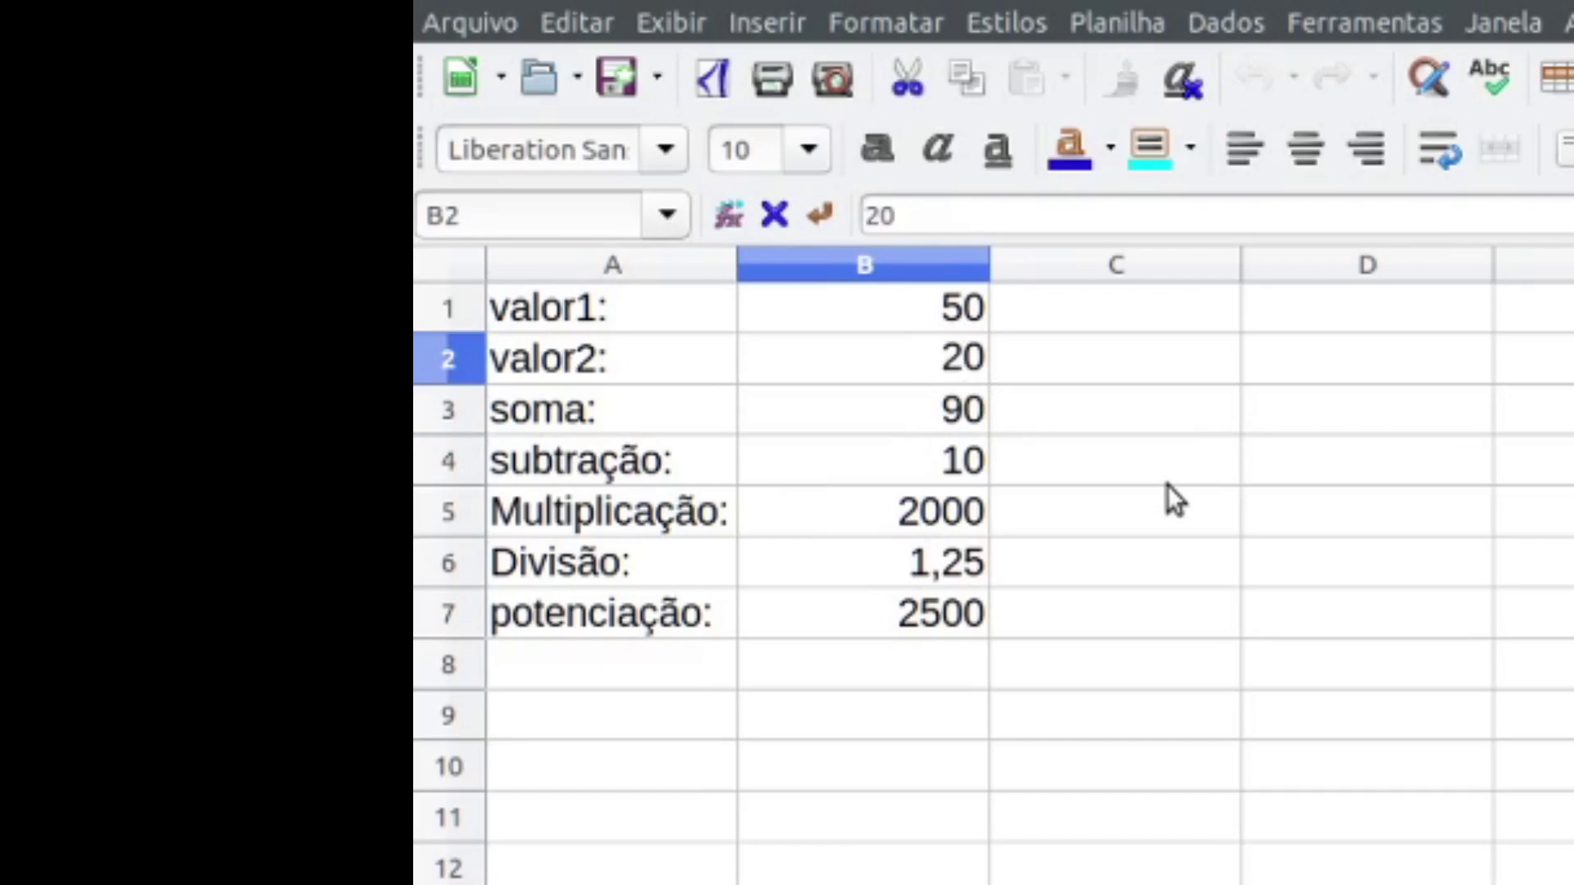
key(Return)
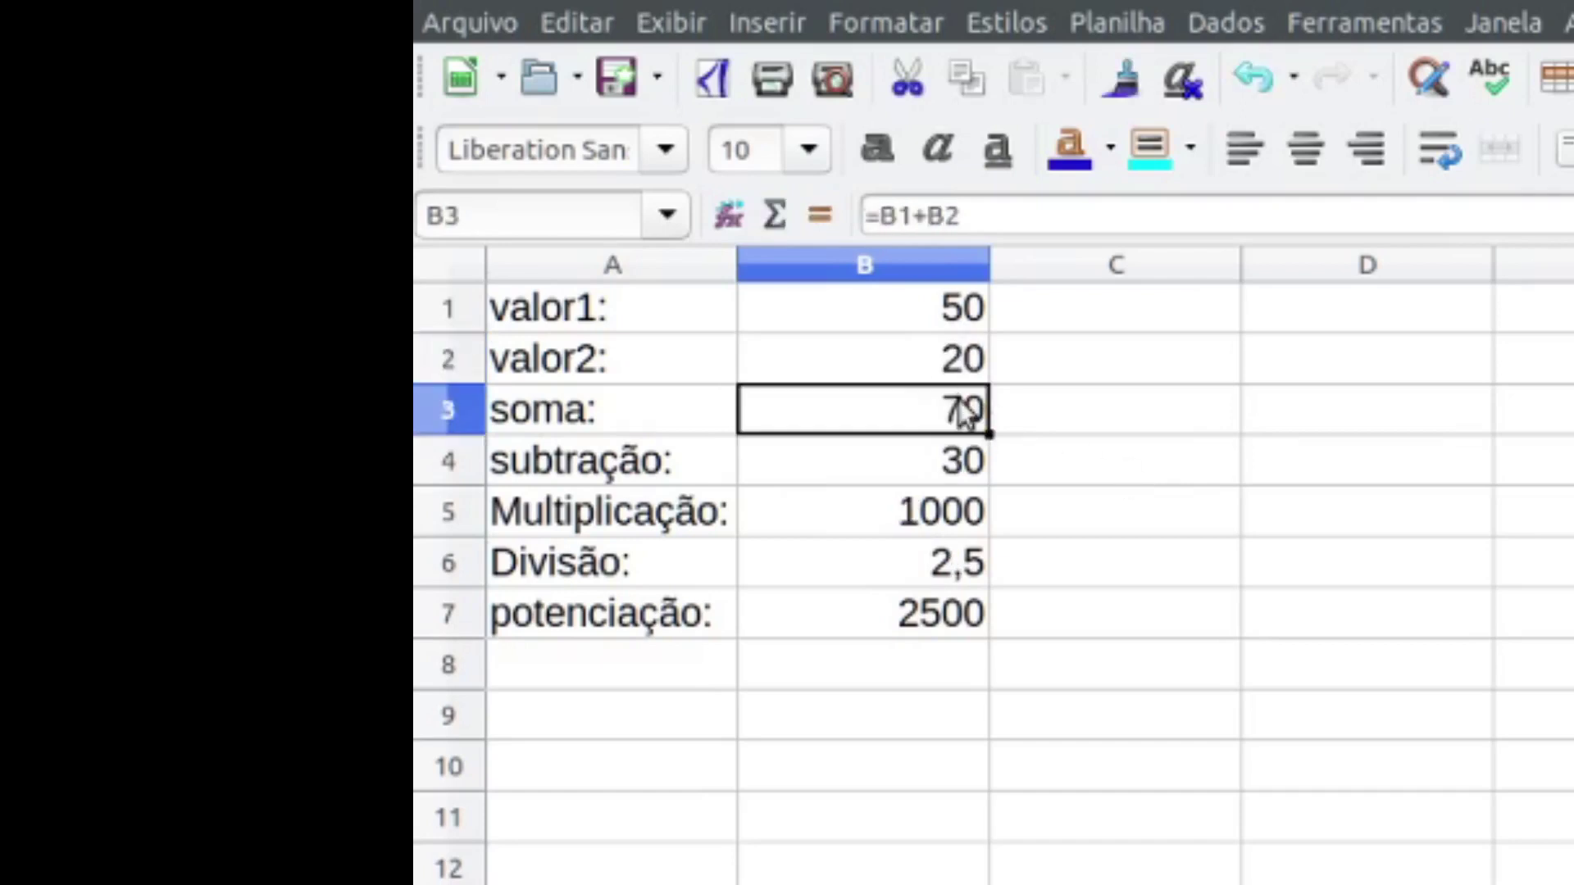
Step: Check the recalculated sum, subtraction, multiplication, division and power results in column B against the changed valor2 input
click(967, 463)
click(972, 510)
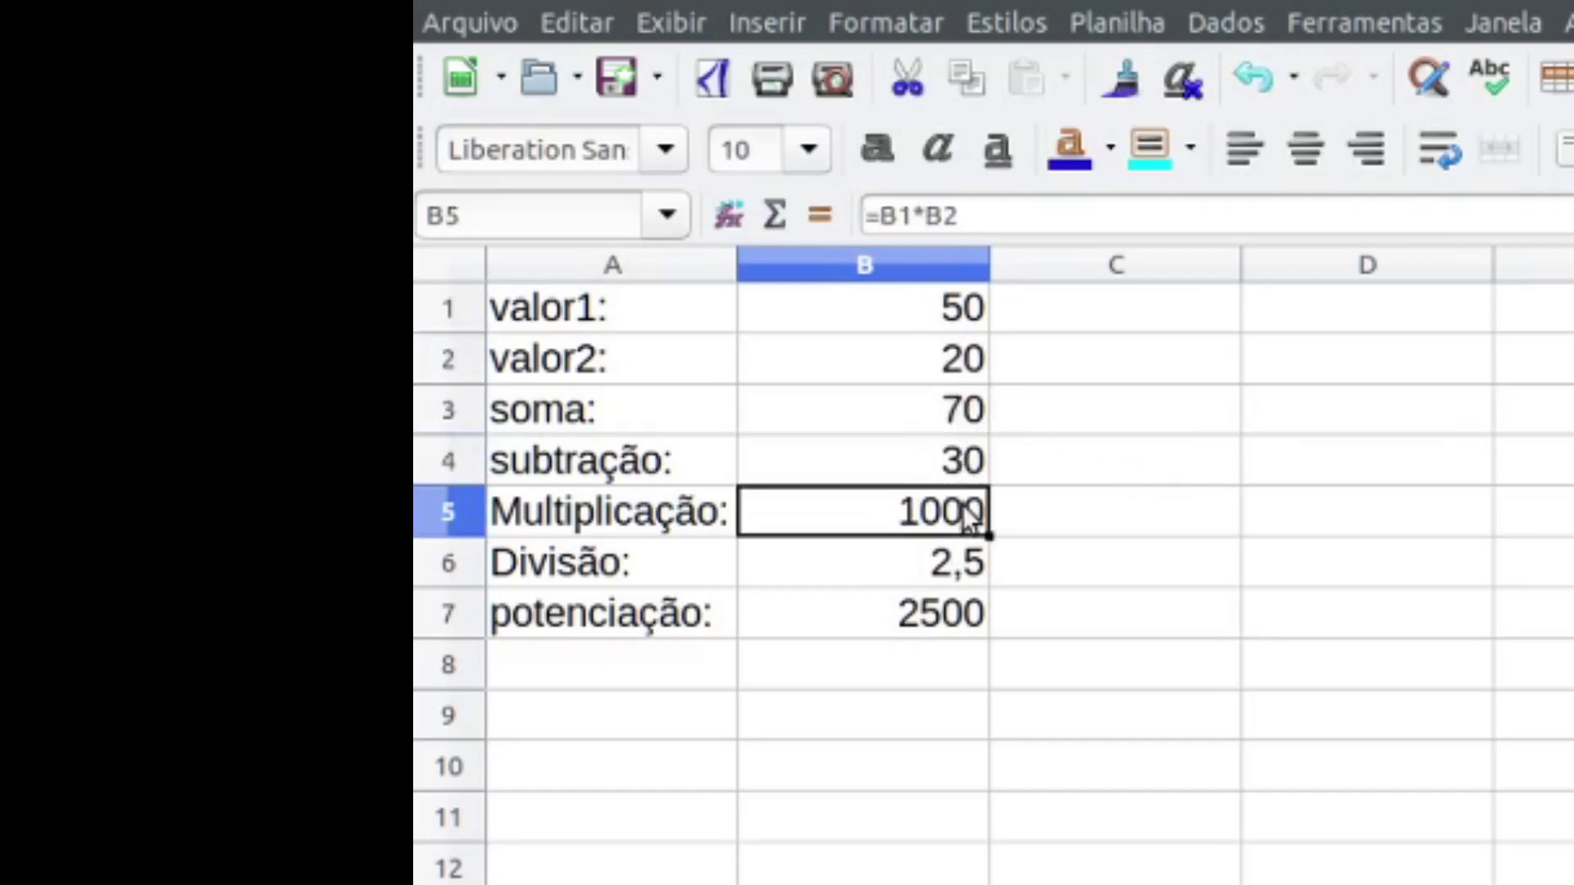
click(972, 574)
click(955, 615)
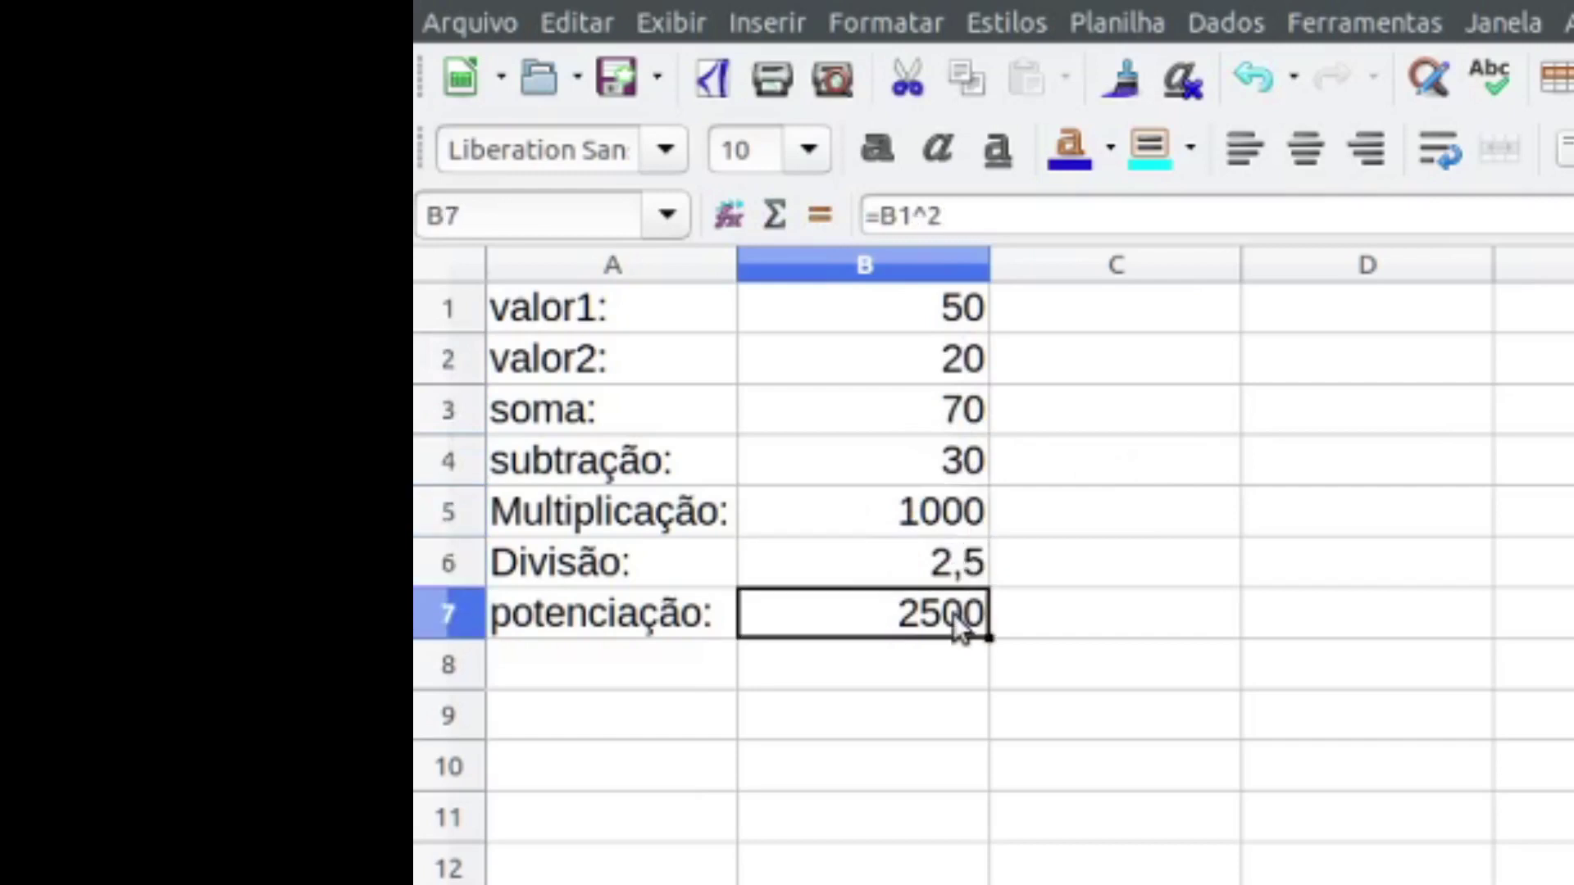
click(970, 468)
click(971, 414)
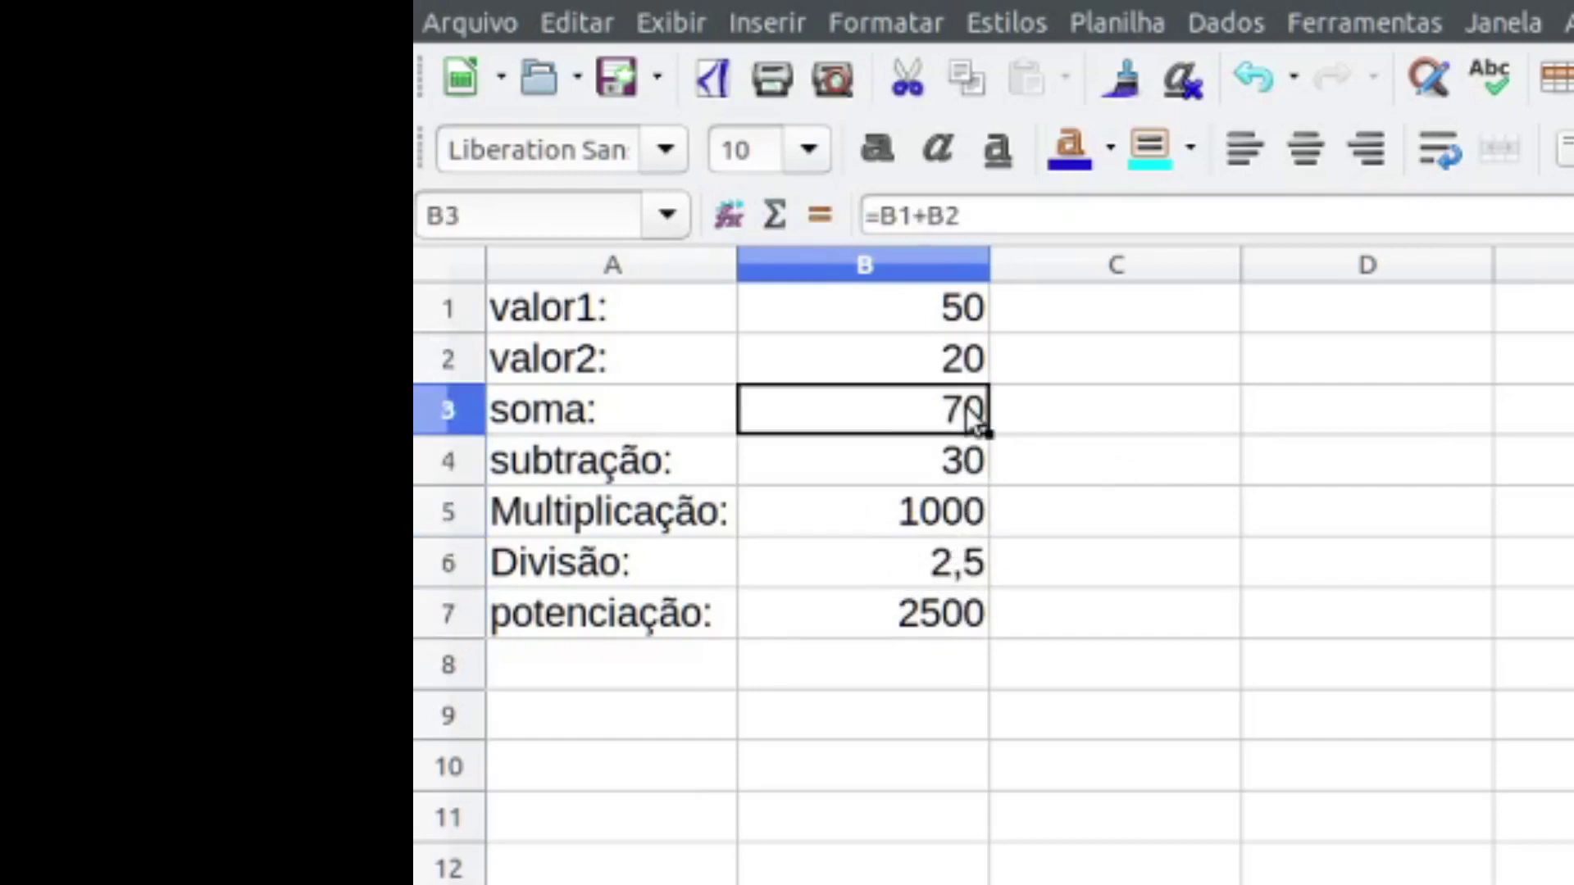
click(960, 358)
Step: Inspect the cell references used by the sum formula in cell B3, keeping the formula as =B1+B2
click(956, 410)
double_click(956, 410)
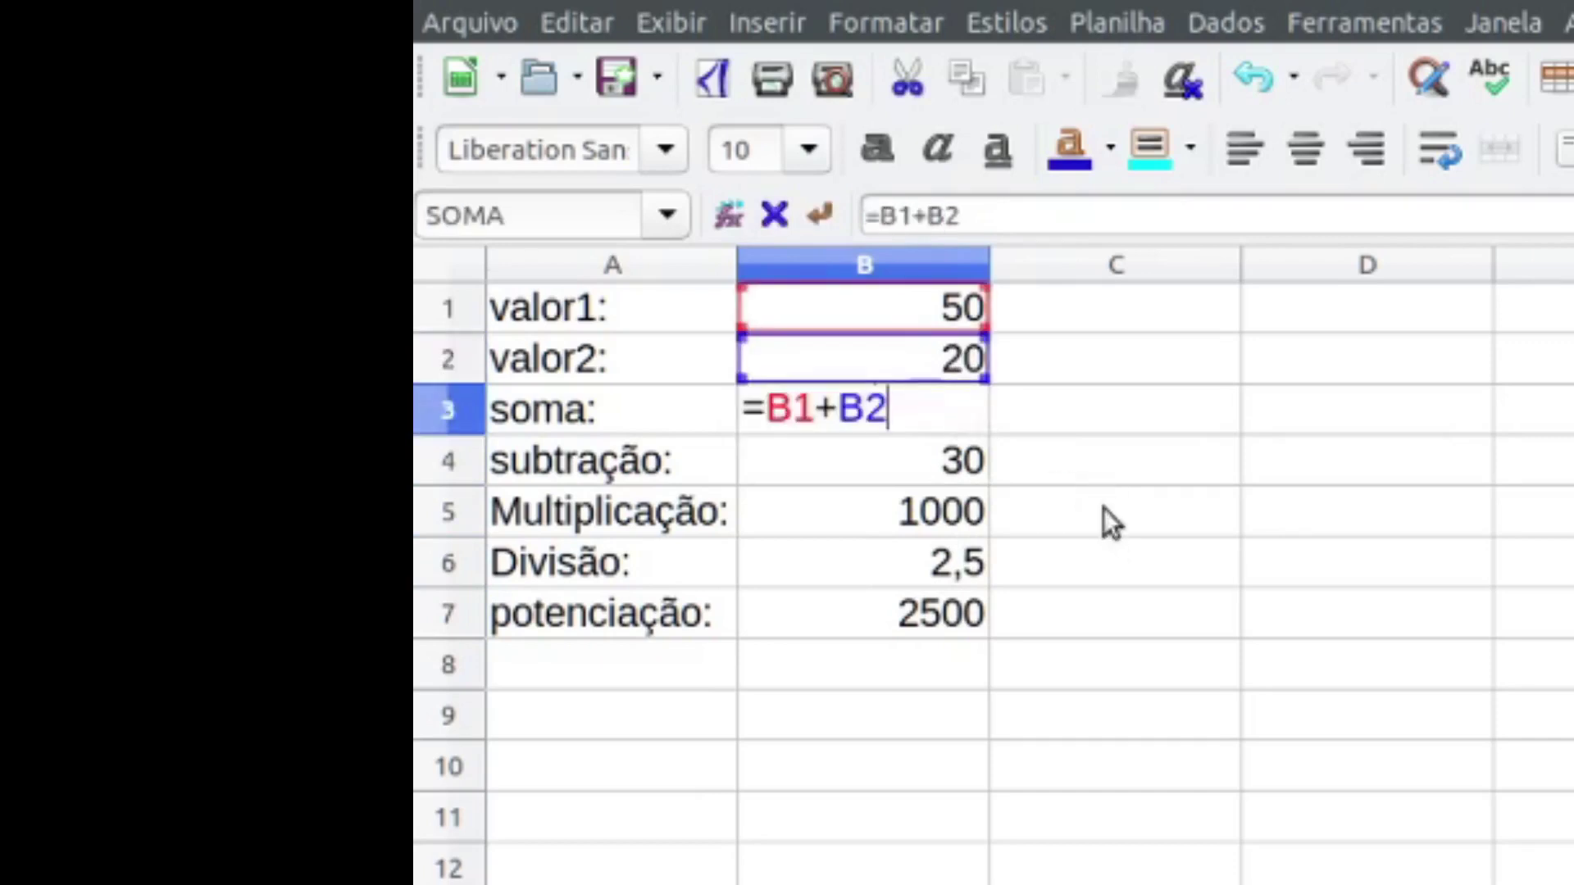
click(1108, 465)
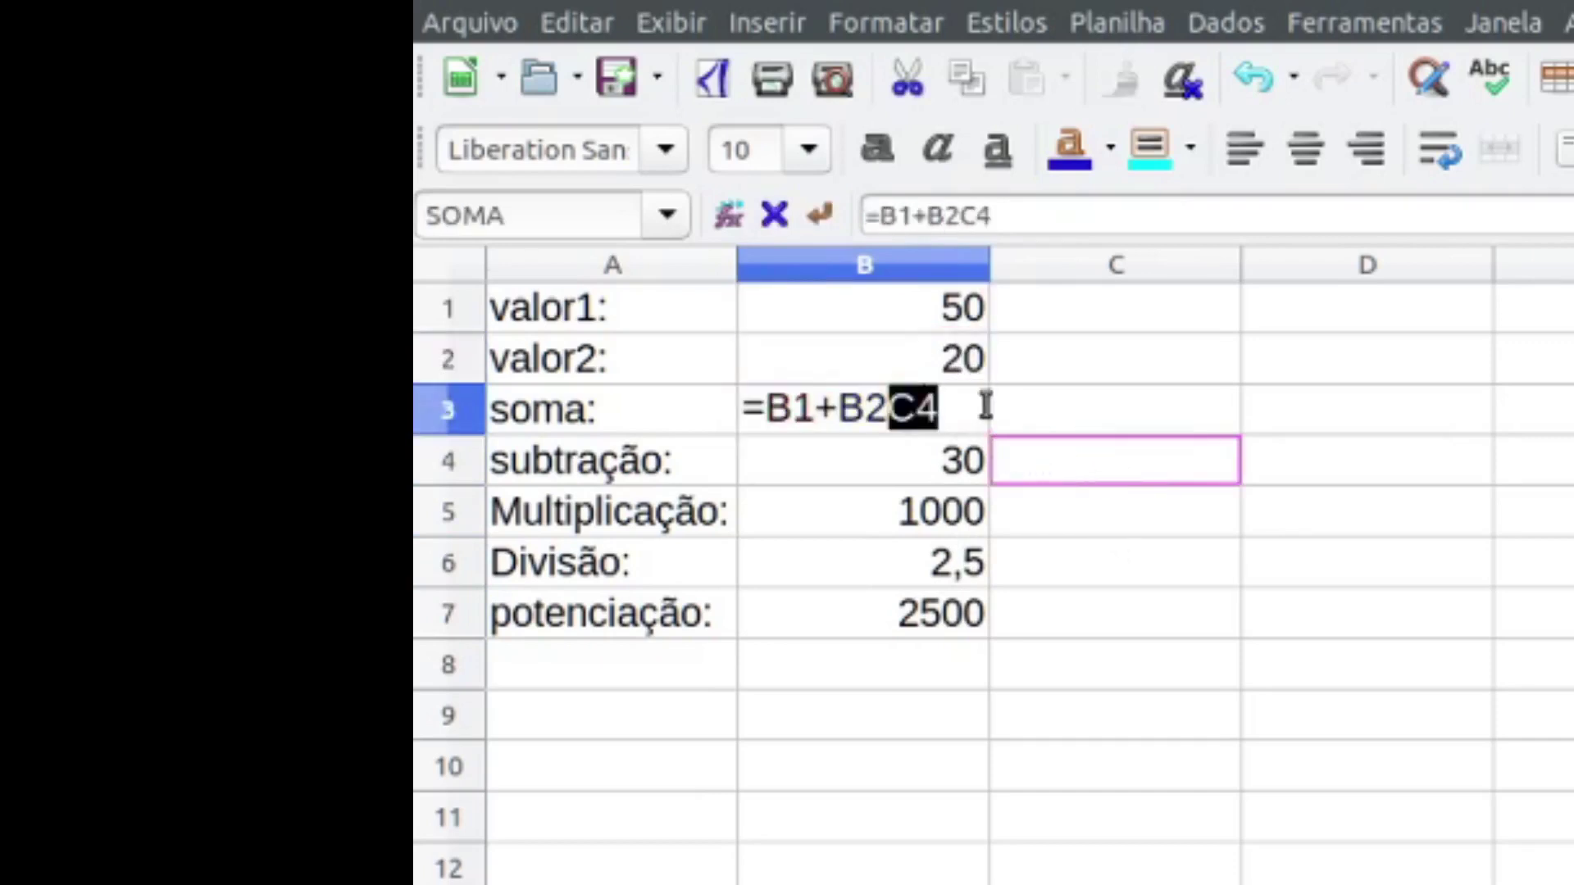
key(BackSpace)
key(BackSpace)
key(Return)
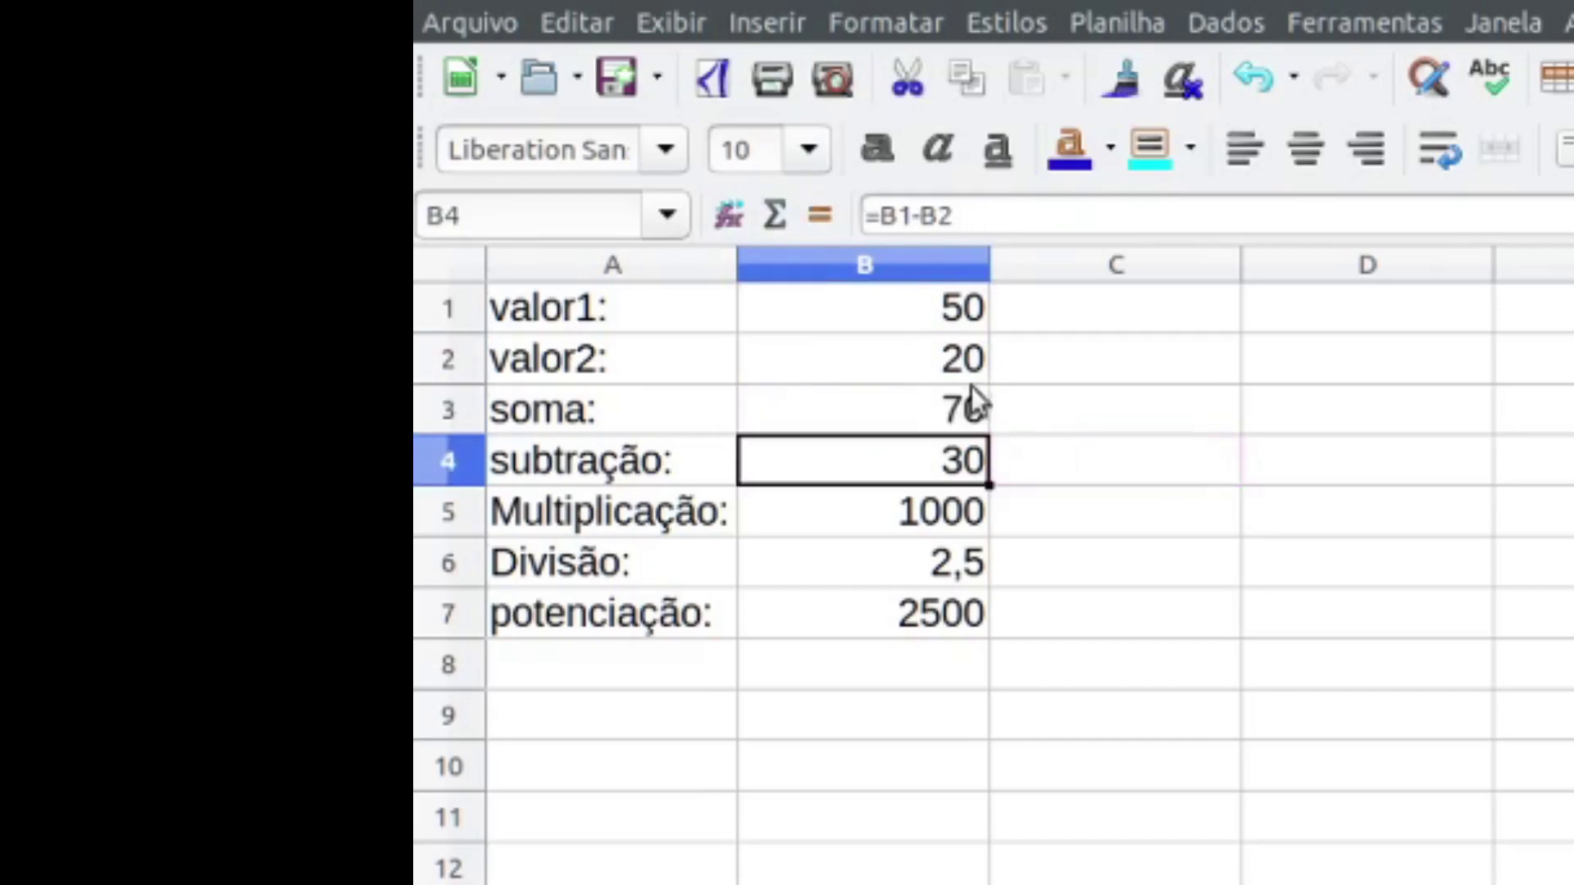
Step: Review the formulas in cells B3 through B7 one by one, comparing them with the input values in B1 and B2
click(972, 366)
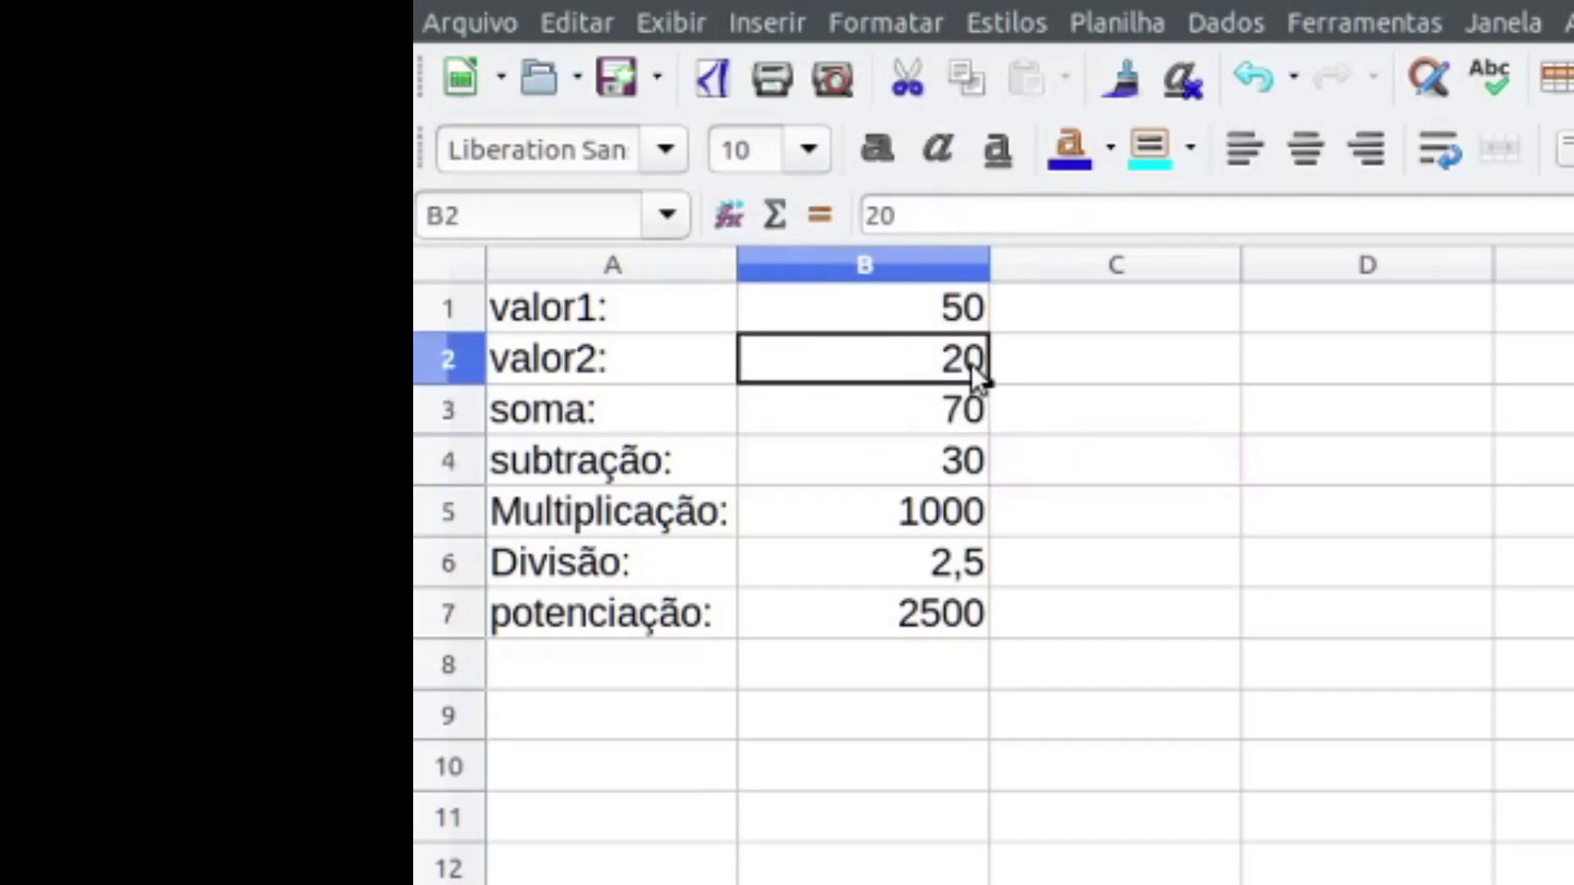
click(970, 474)
click(970, 408)
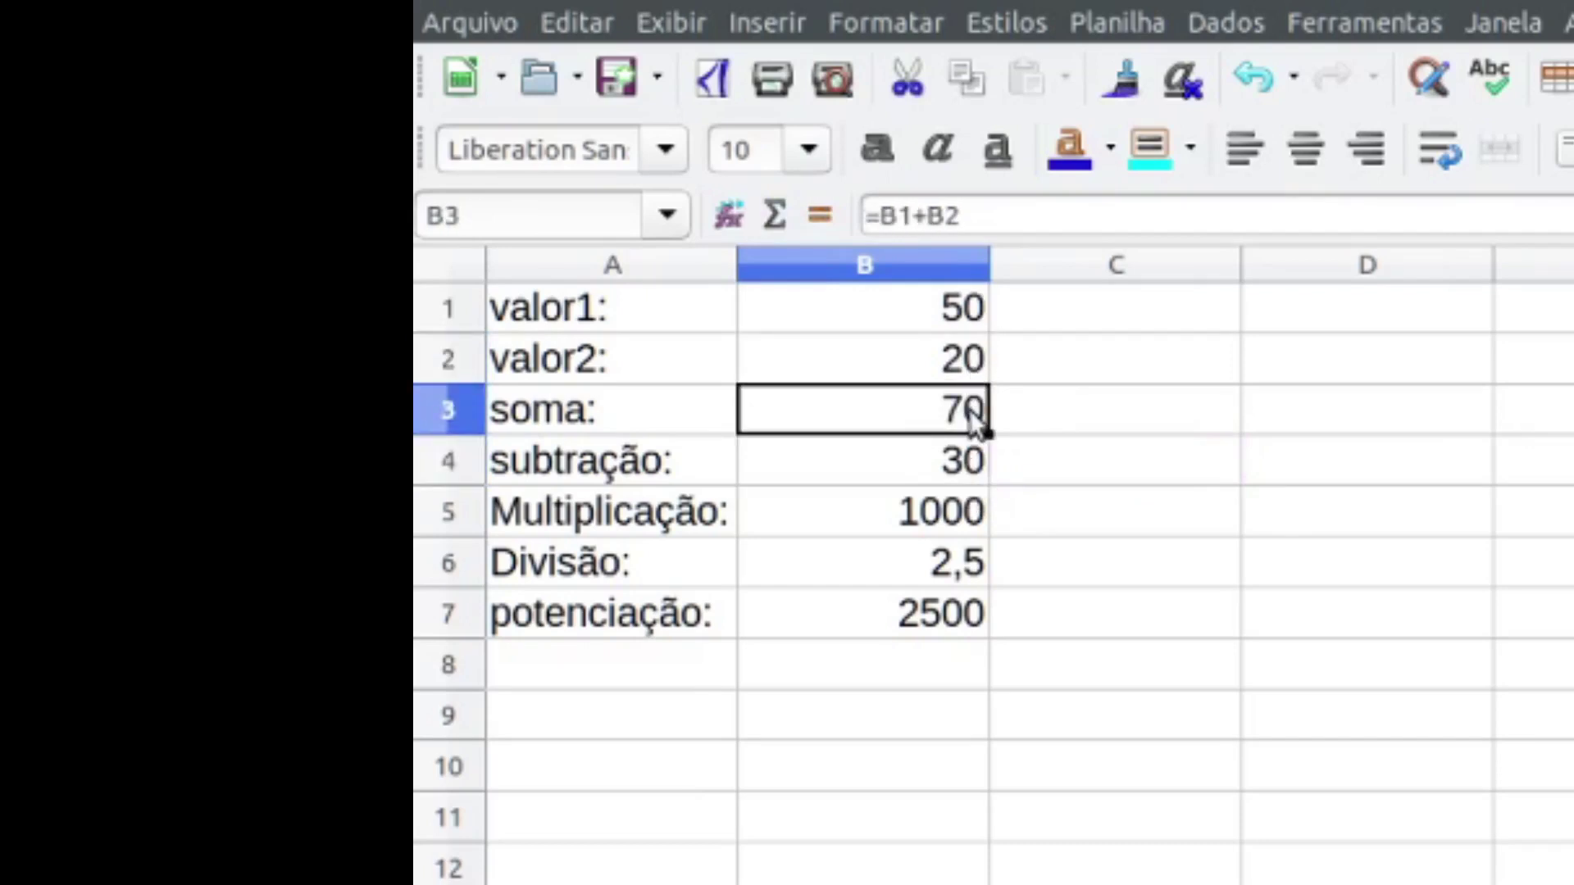
click(967, 464)
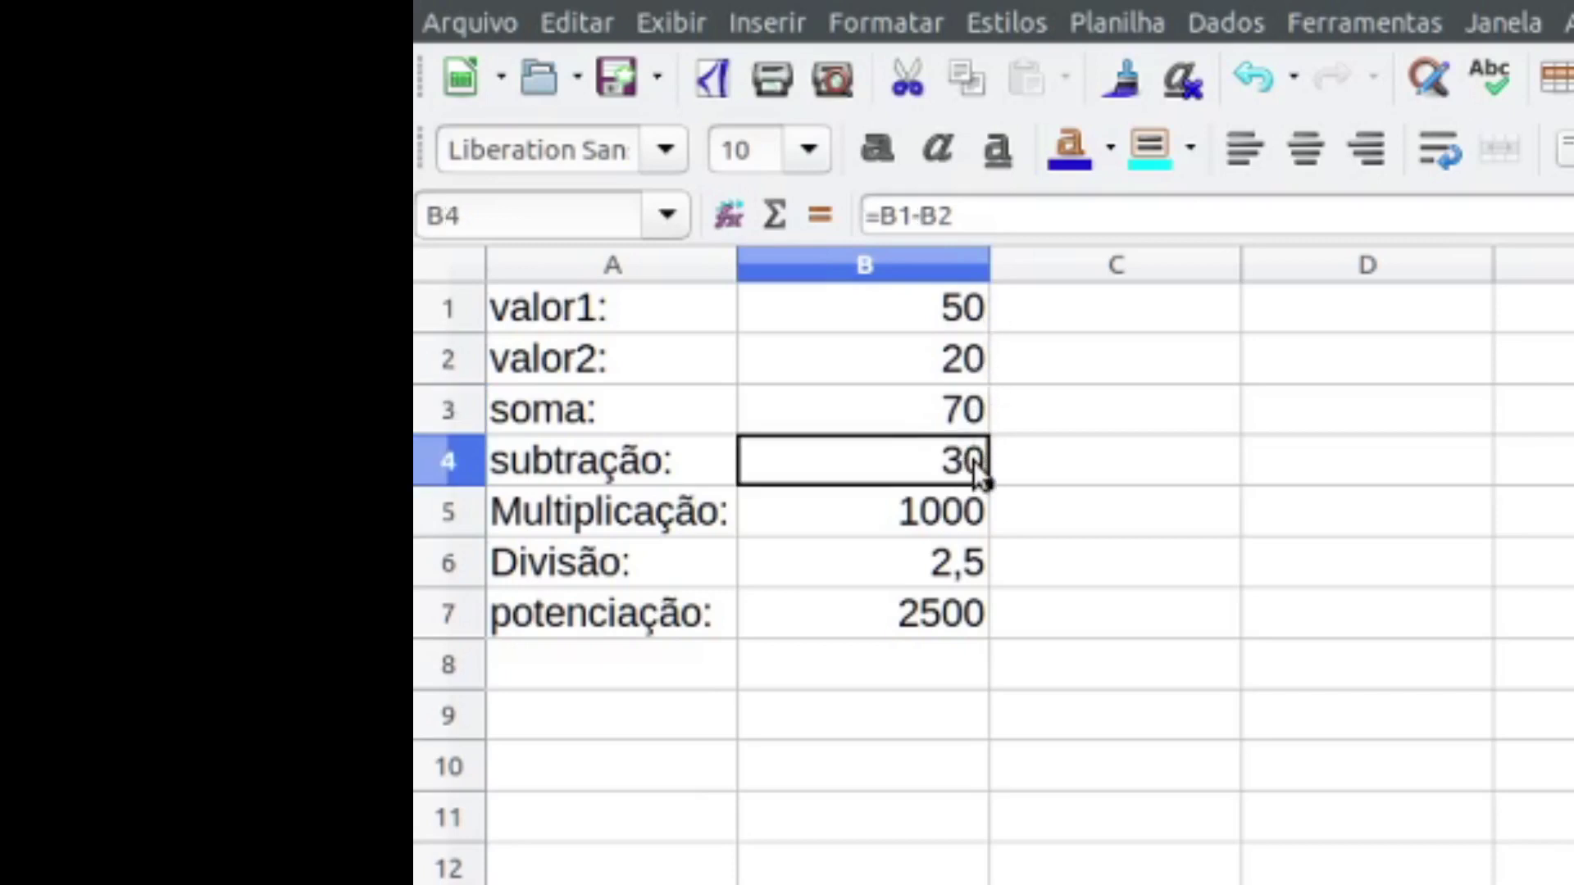
click(973, 514)
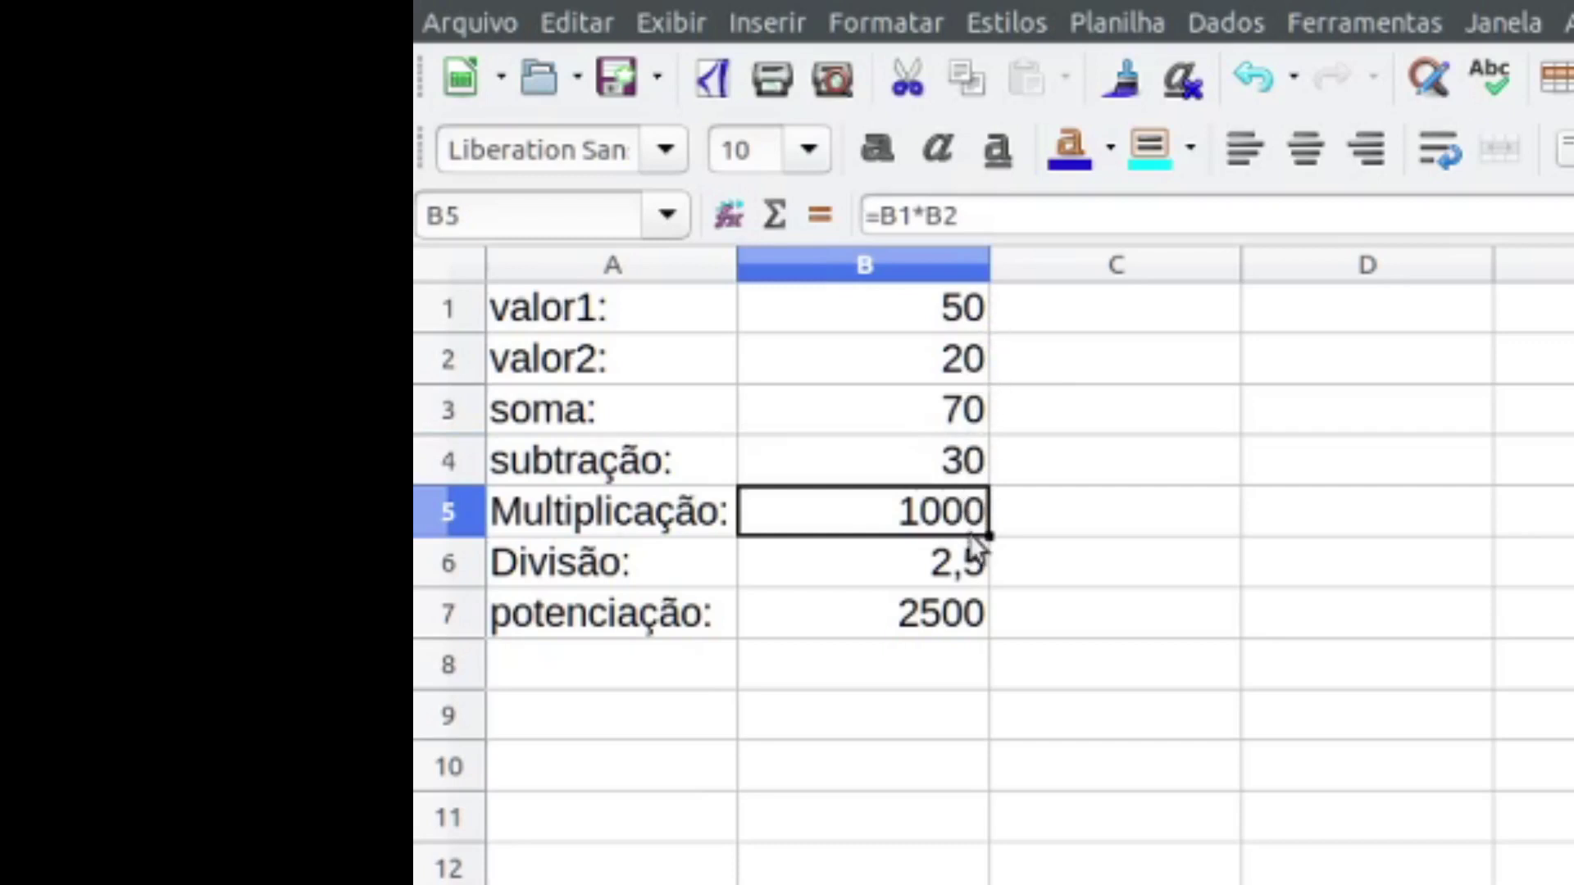
click(976, 570)
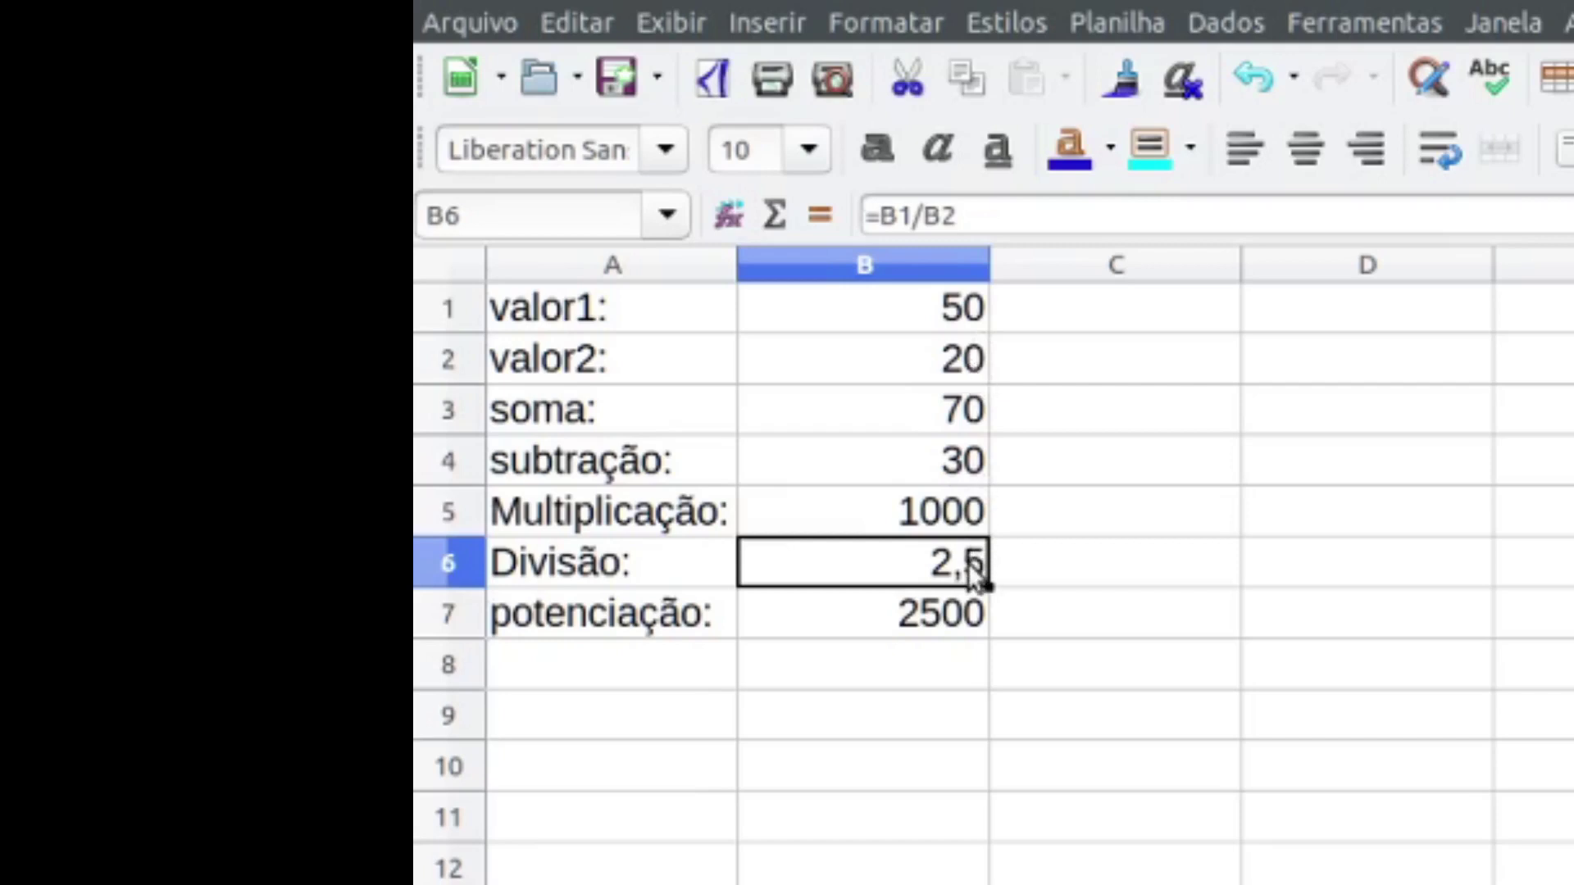
click(960, 619)
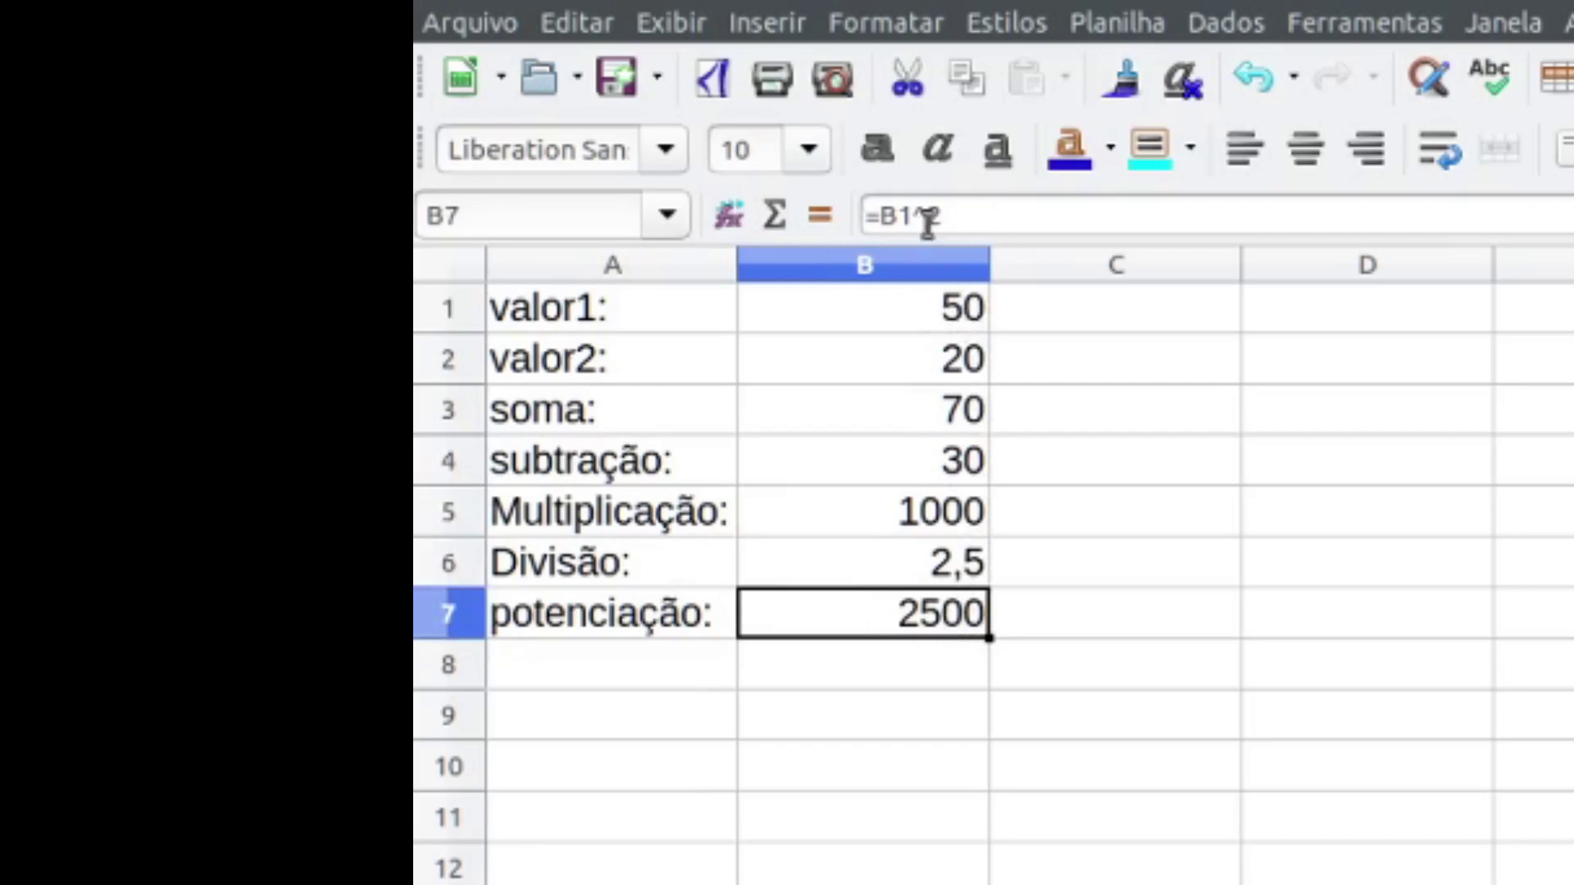
click(964, 314)
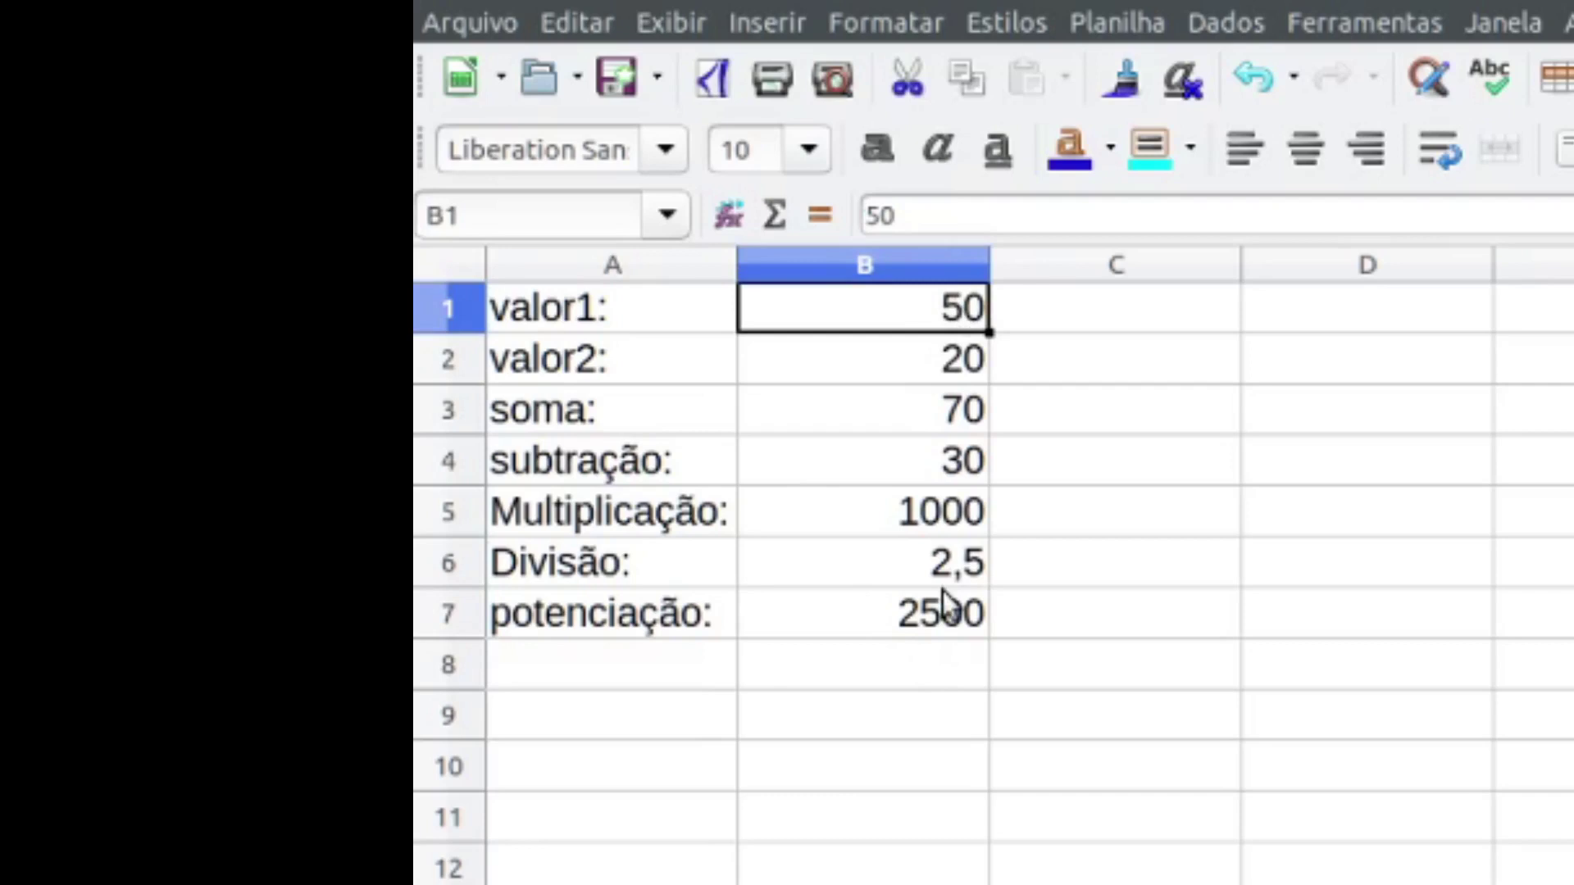
click(945, 626)
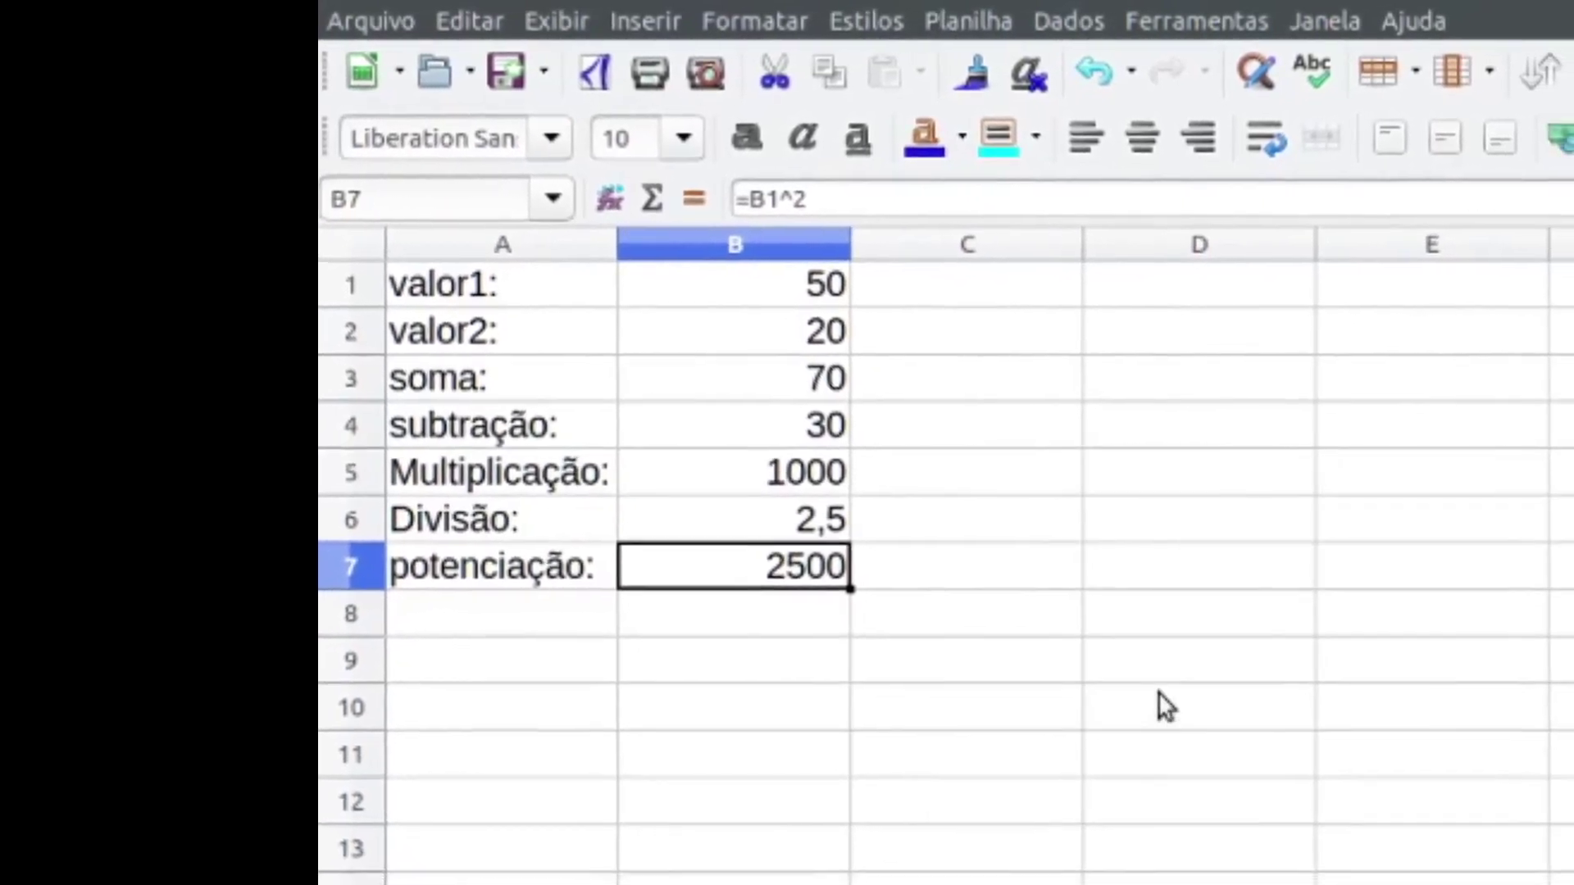
click(1175, 710)
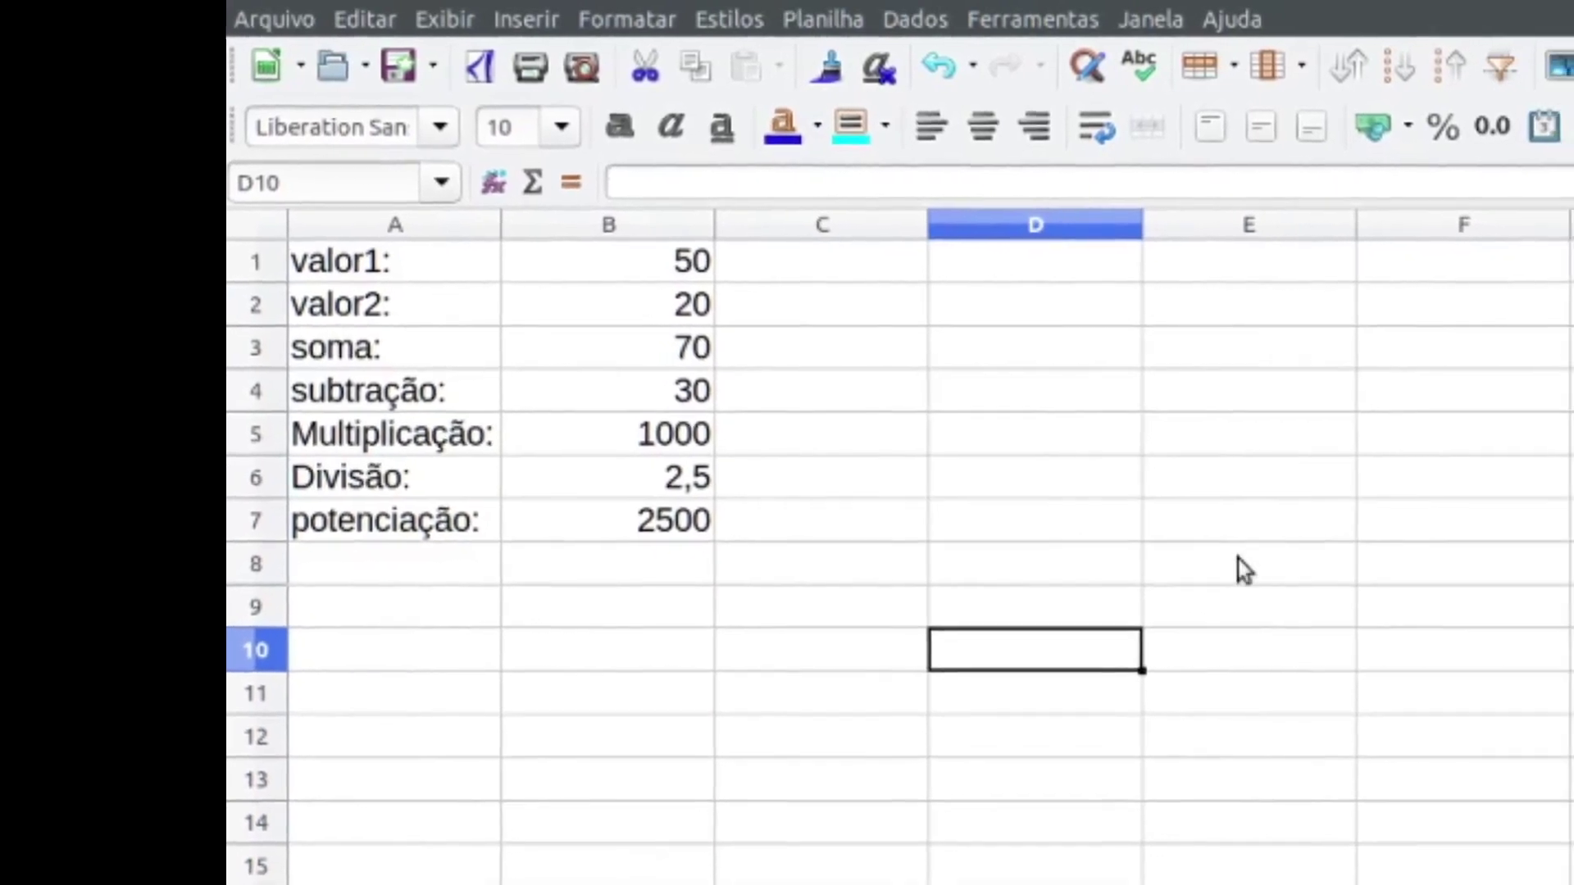
click(1248, 566)
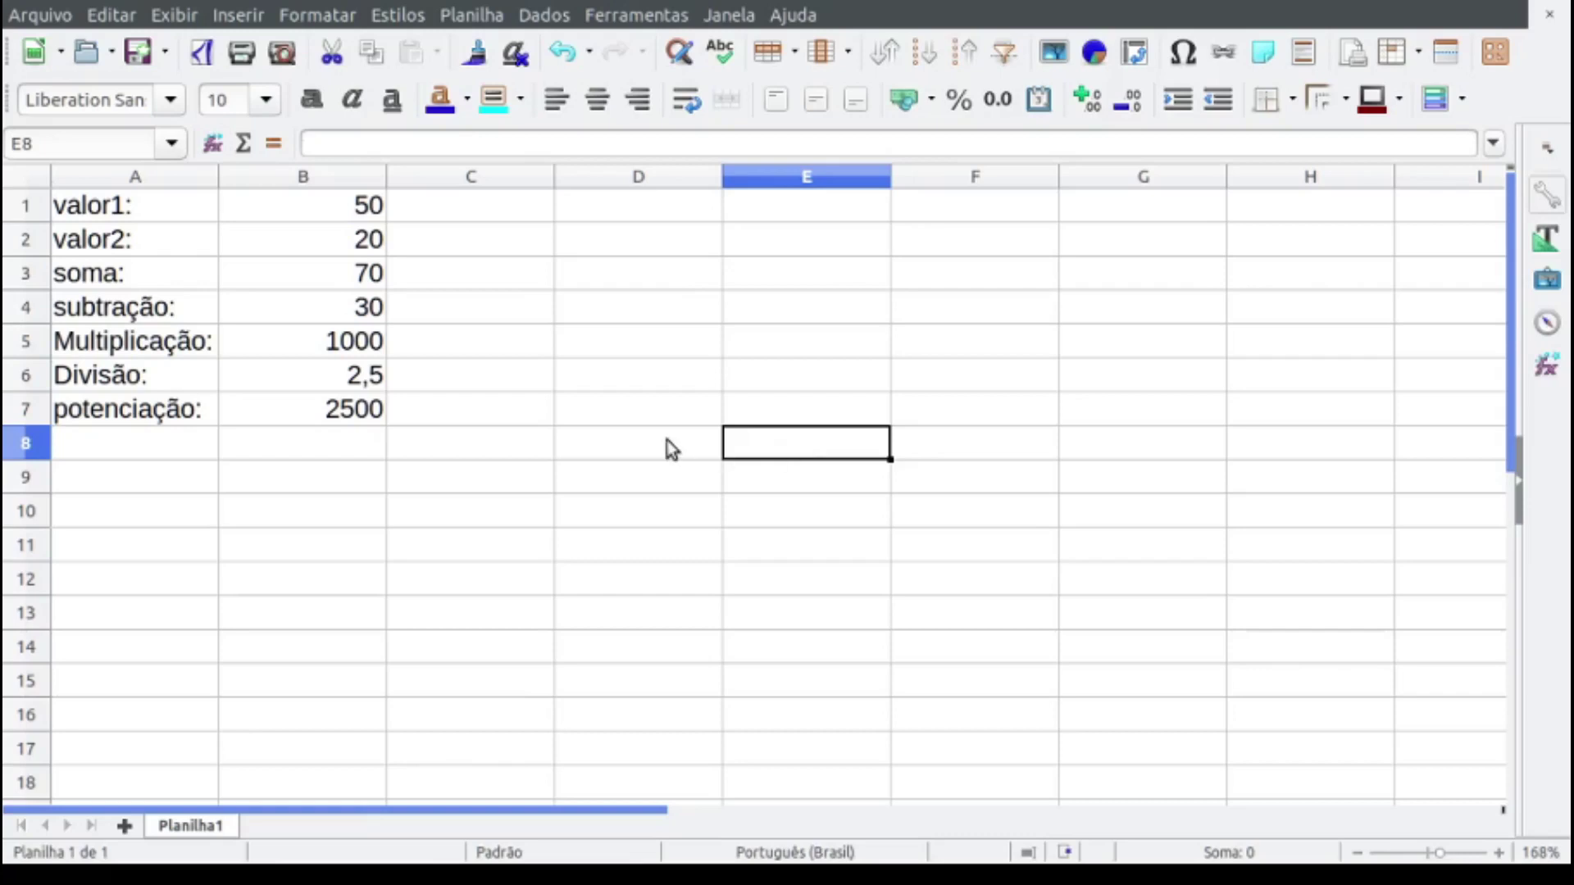
Step: Enter the formula =5+2*3 in empty cell D8 to test operator precedence
click(687, 461)
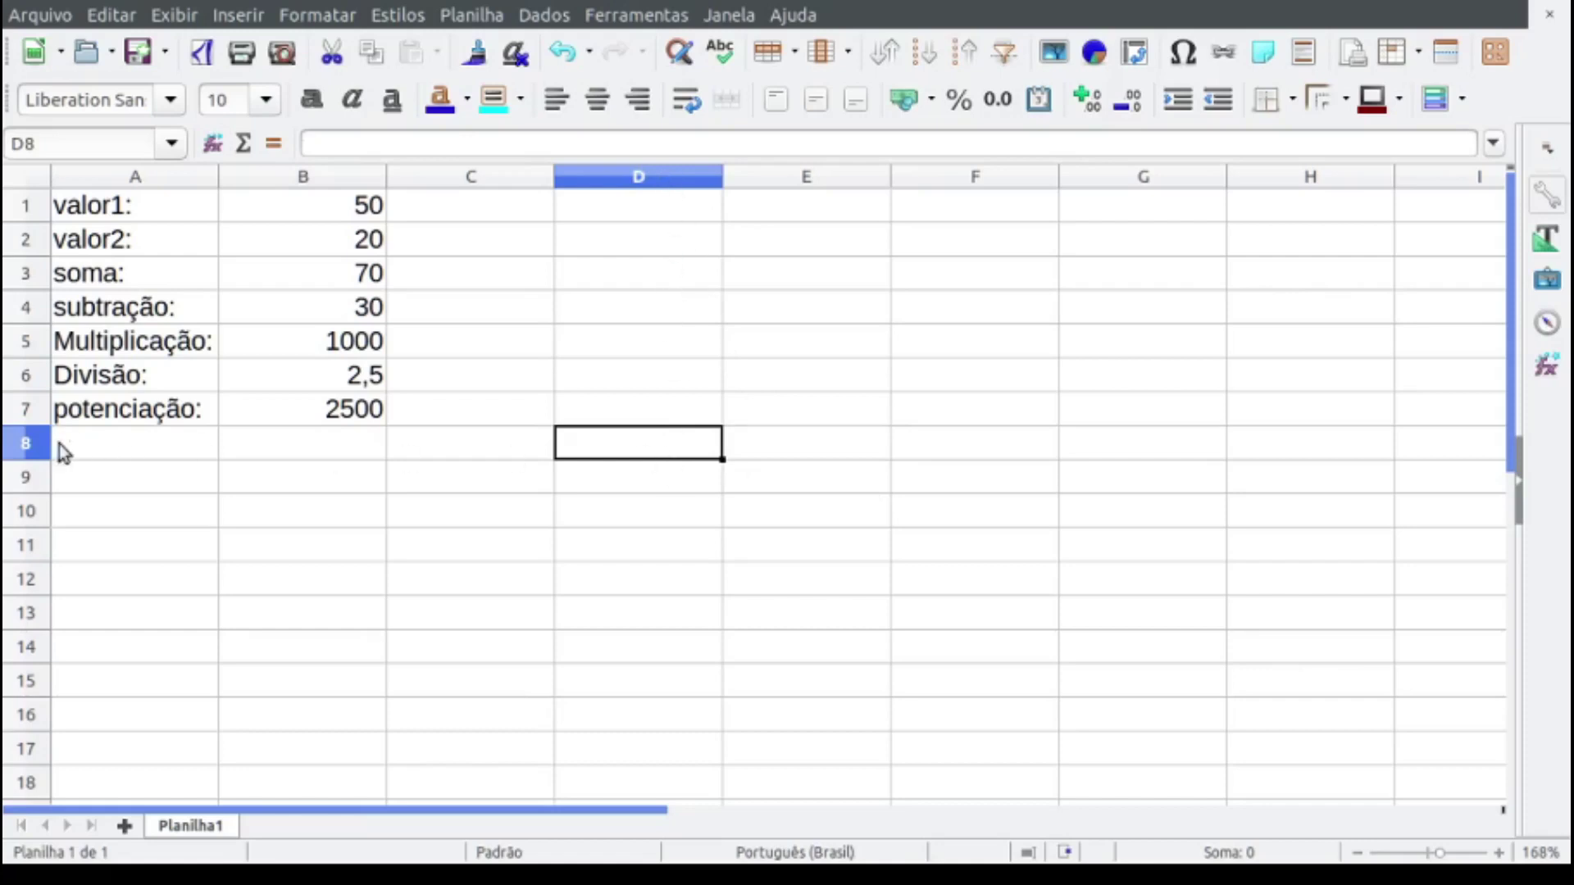
double_click(645, 453)
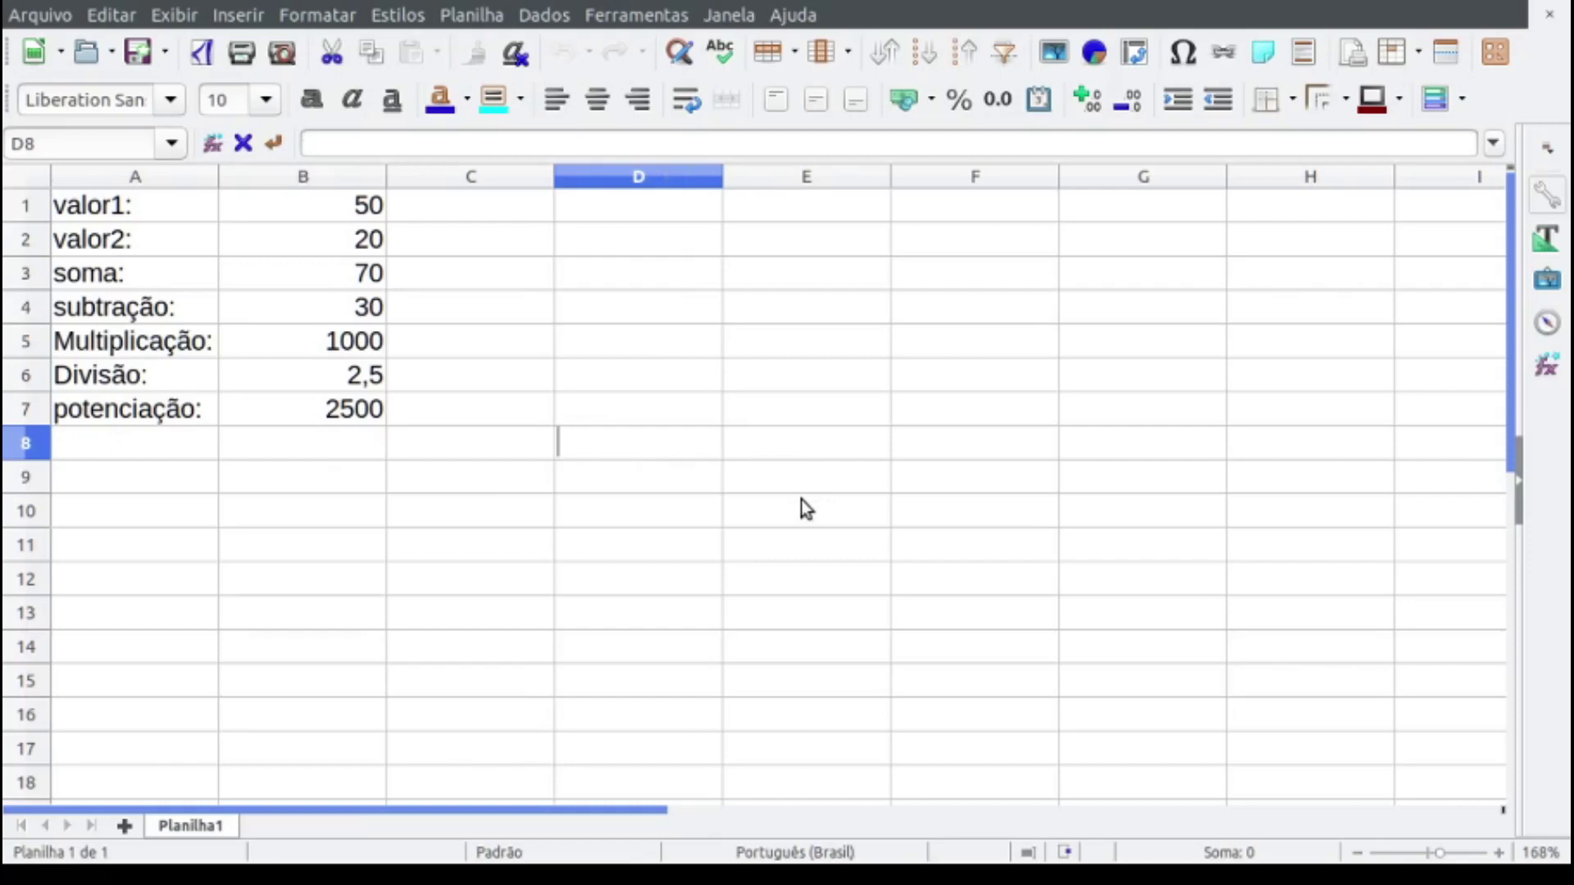
text(=5)
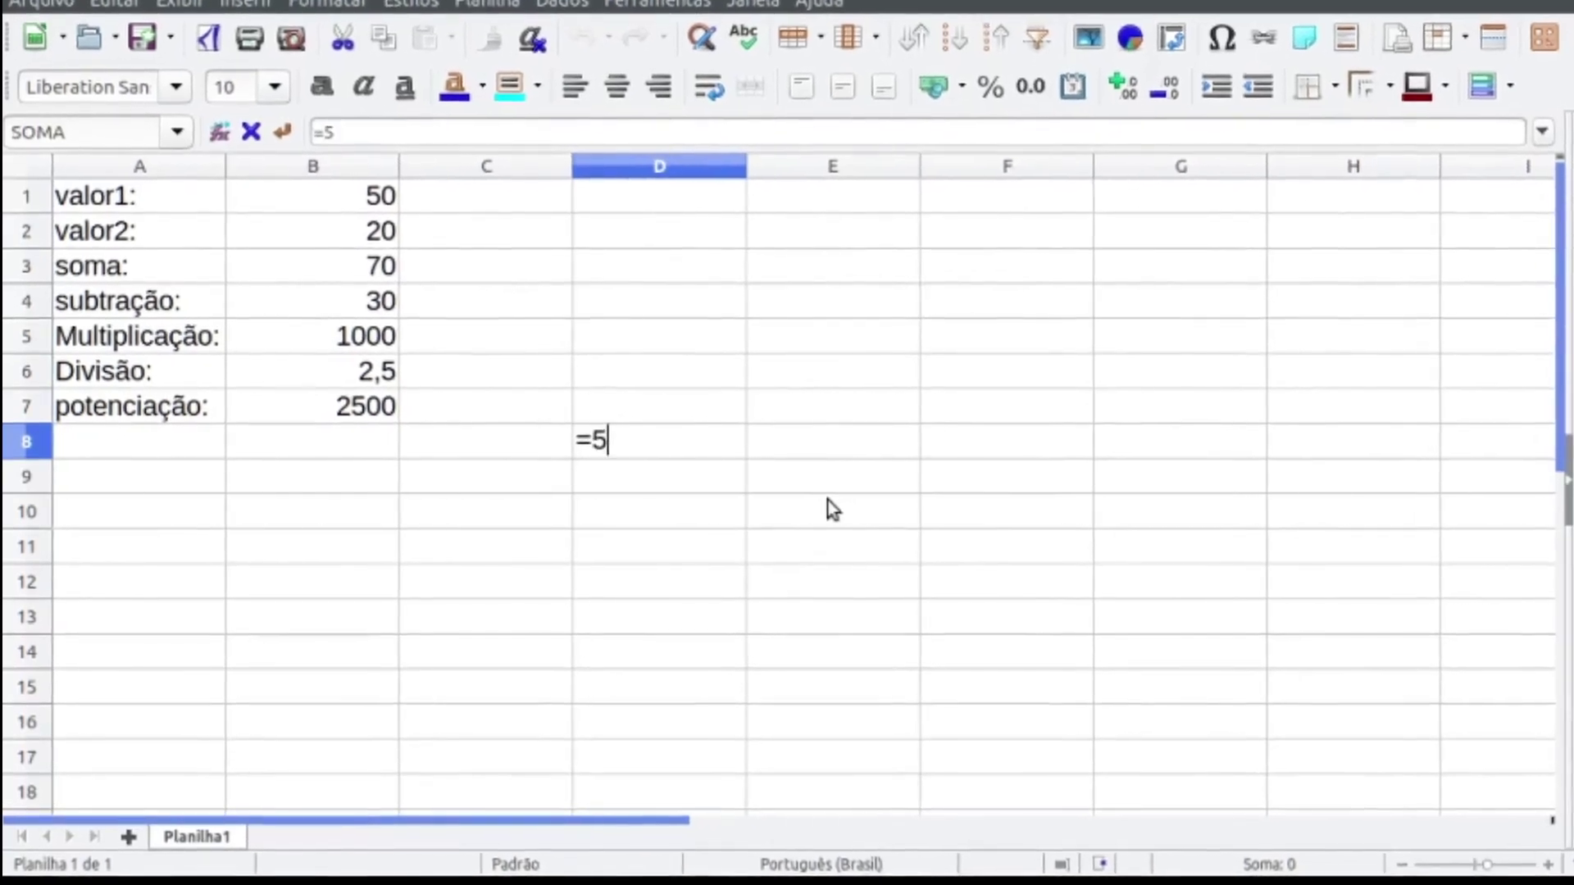
text(+2)
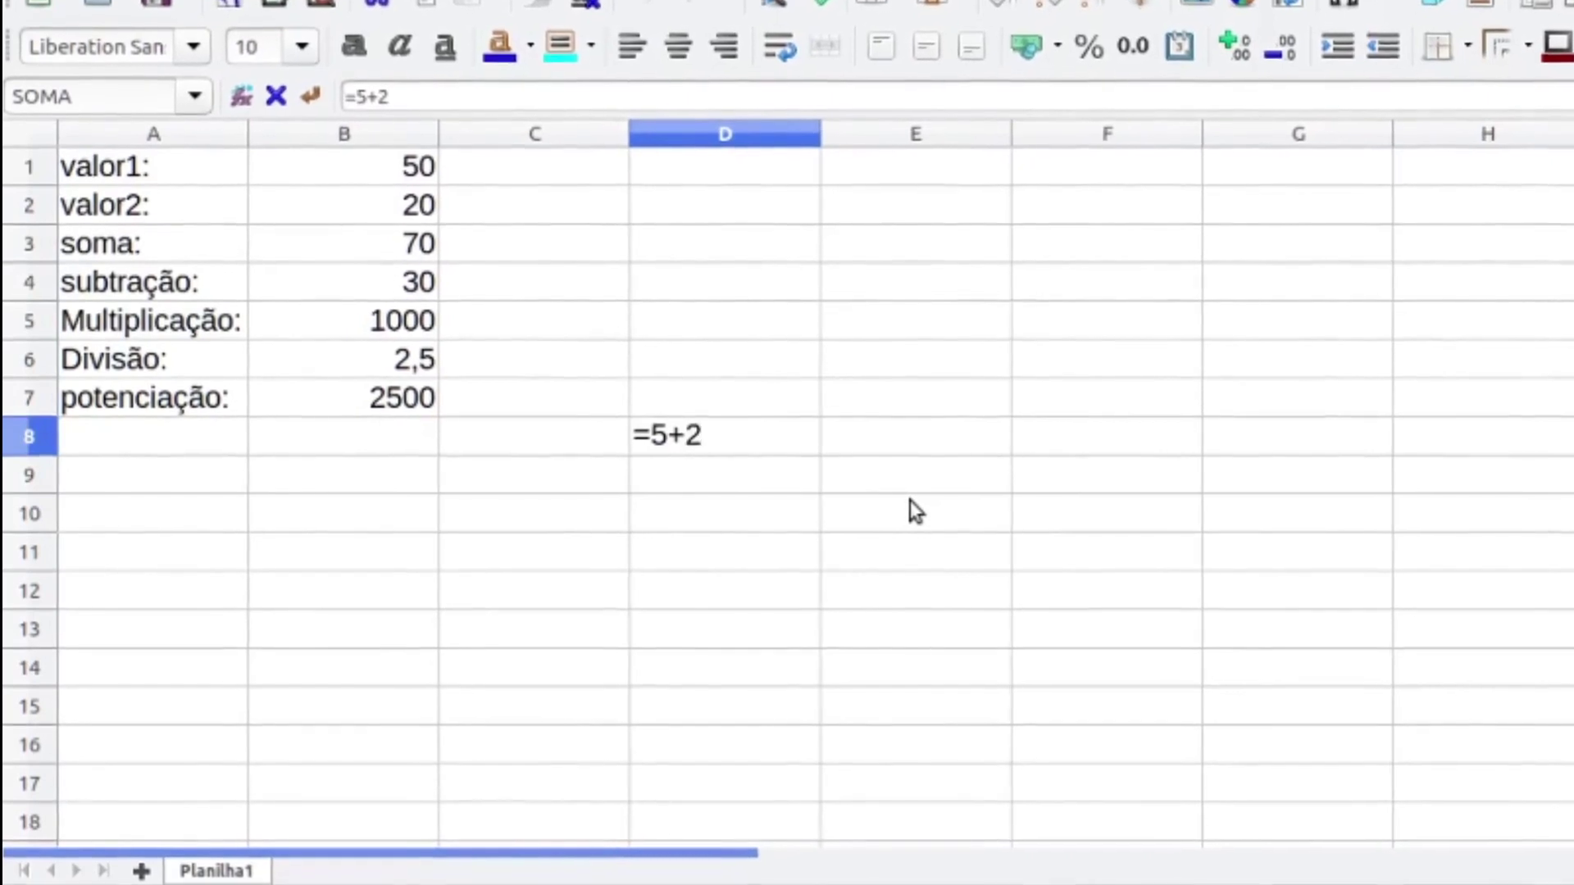
text(*3)
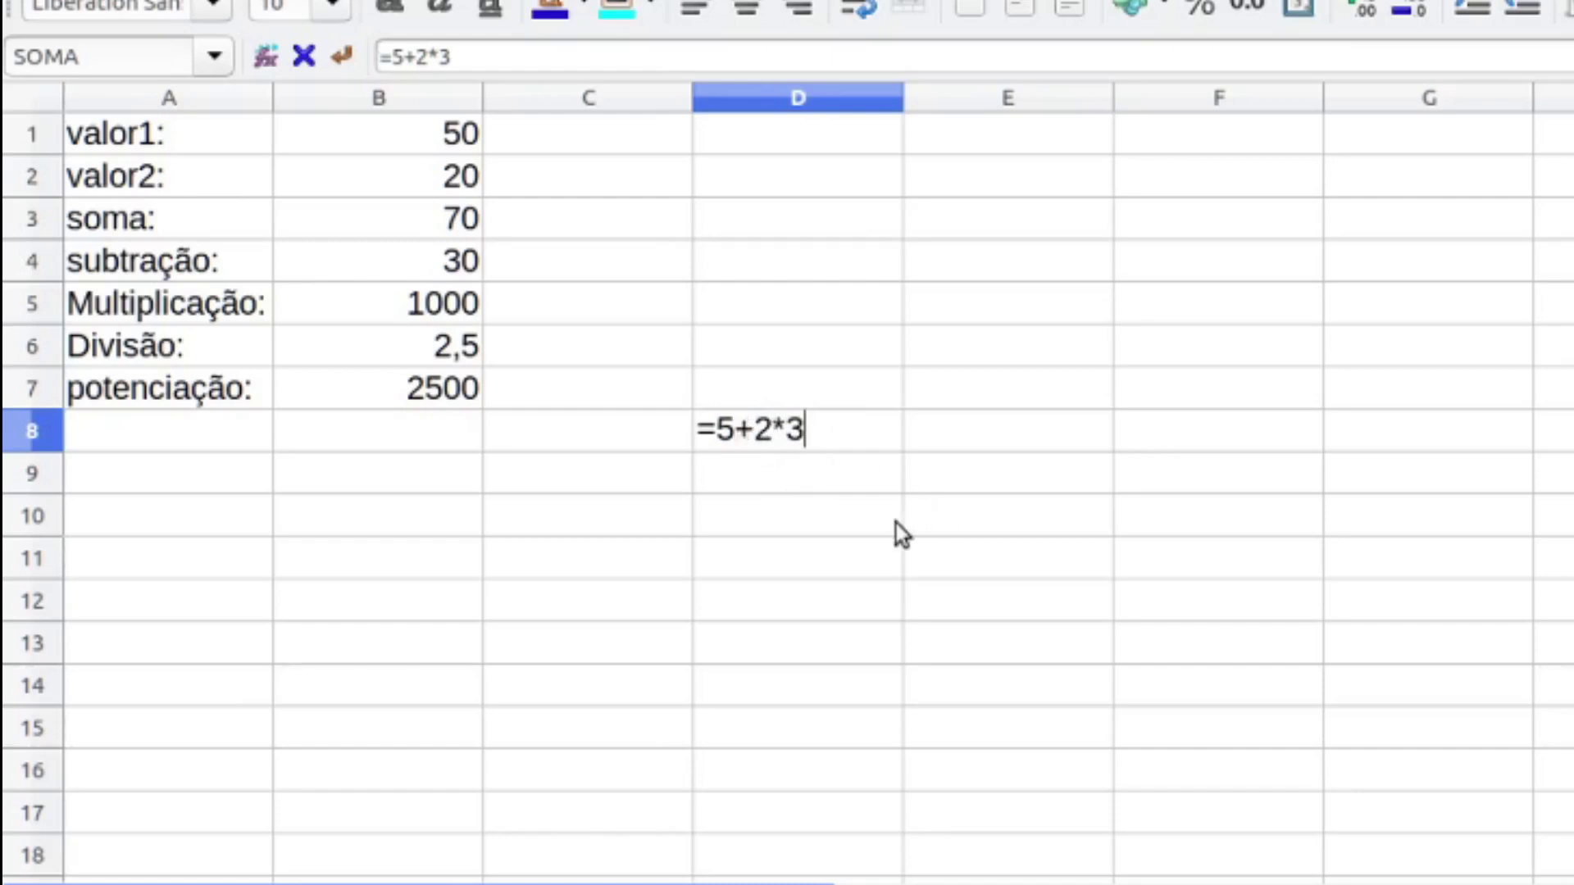
key(Return)
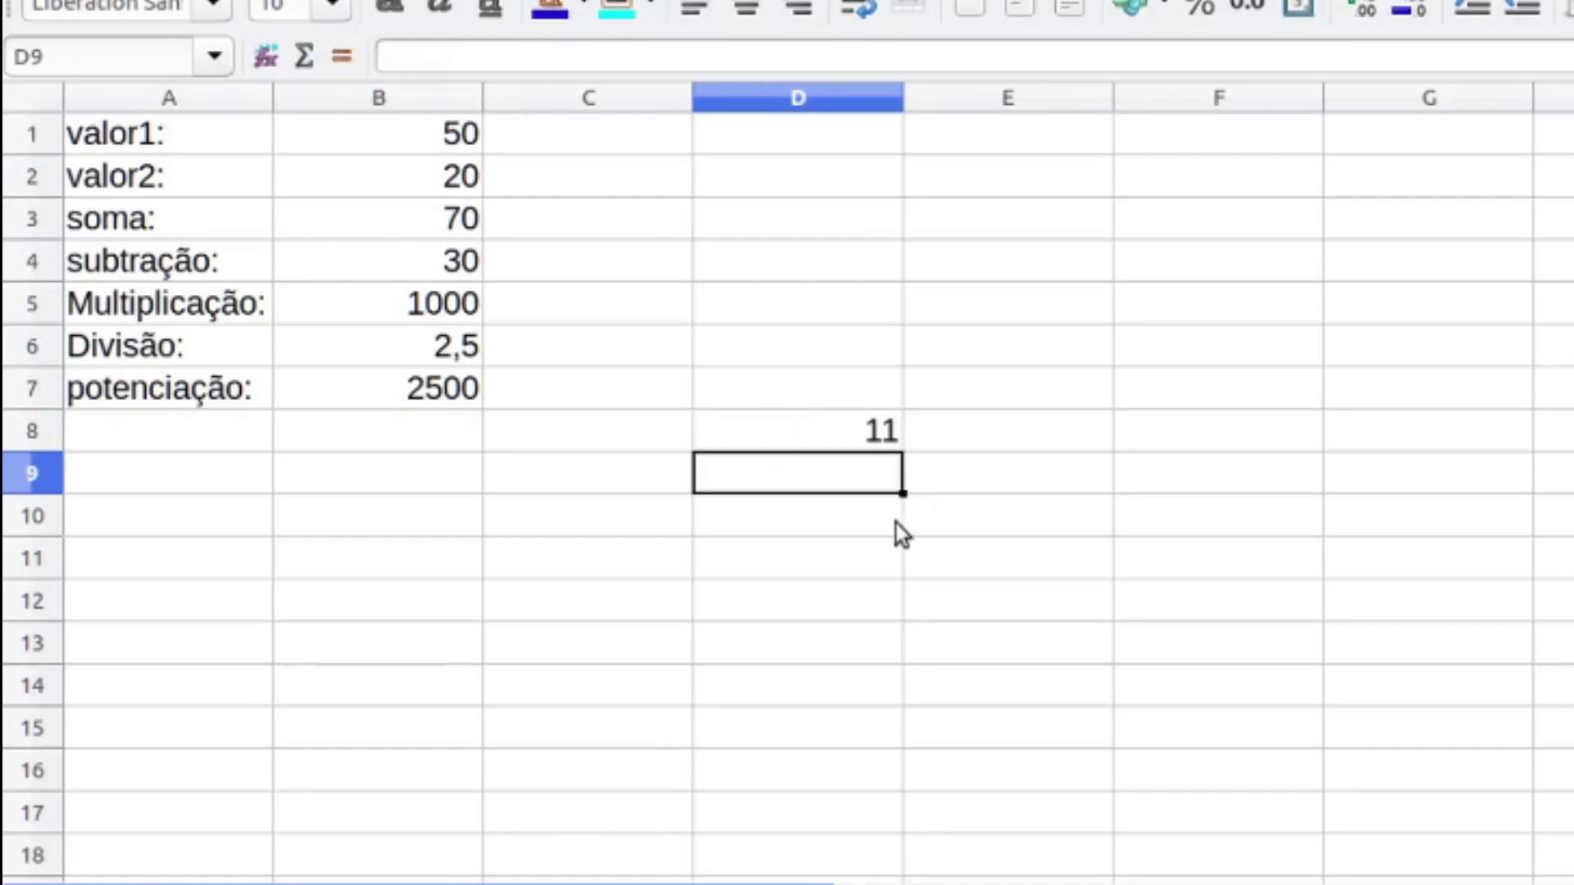
Step: Add parentheses around the addition in cell D8 so its formula reads =(5+2)*3
click(882, 439)
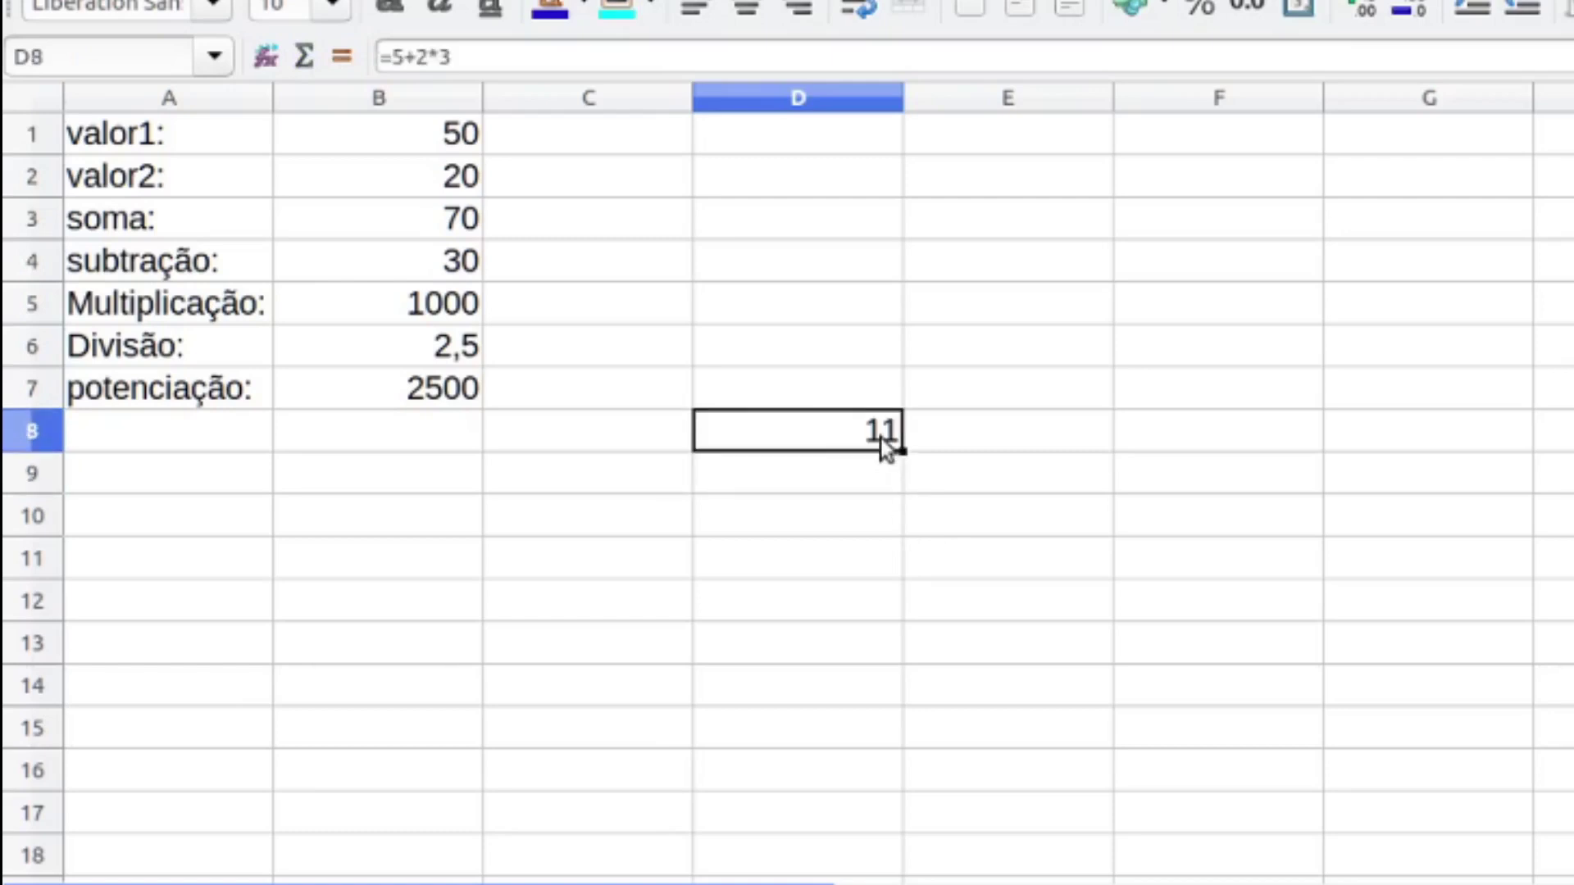
double_click(882, 443)
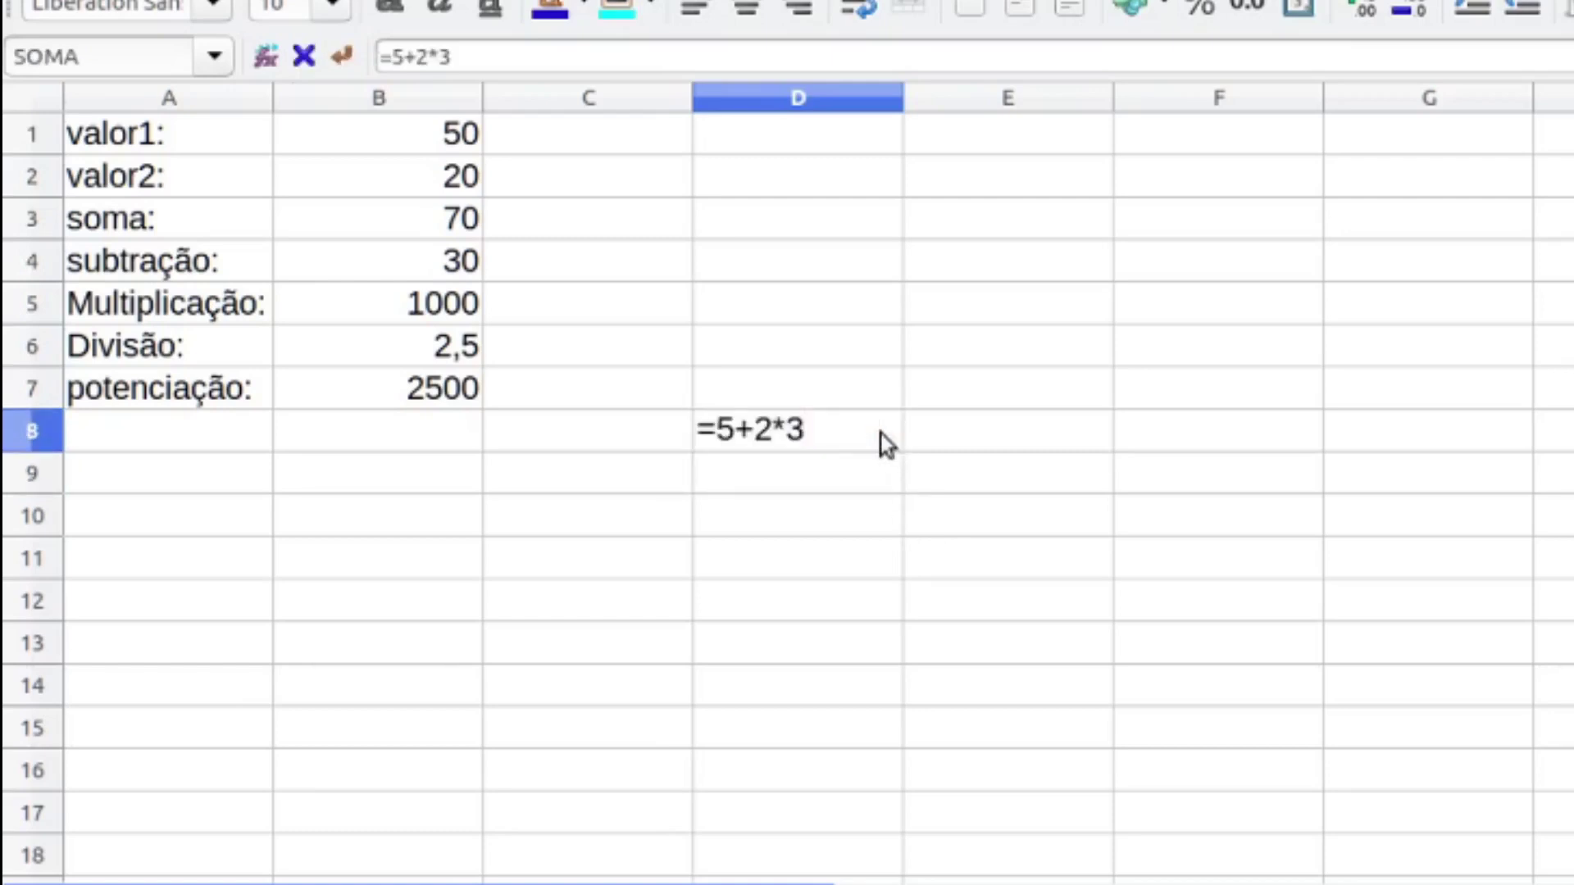
click(720, 430)
text(()
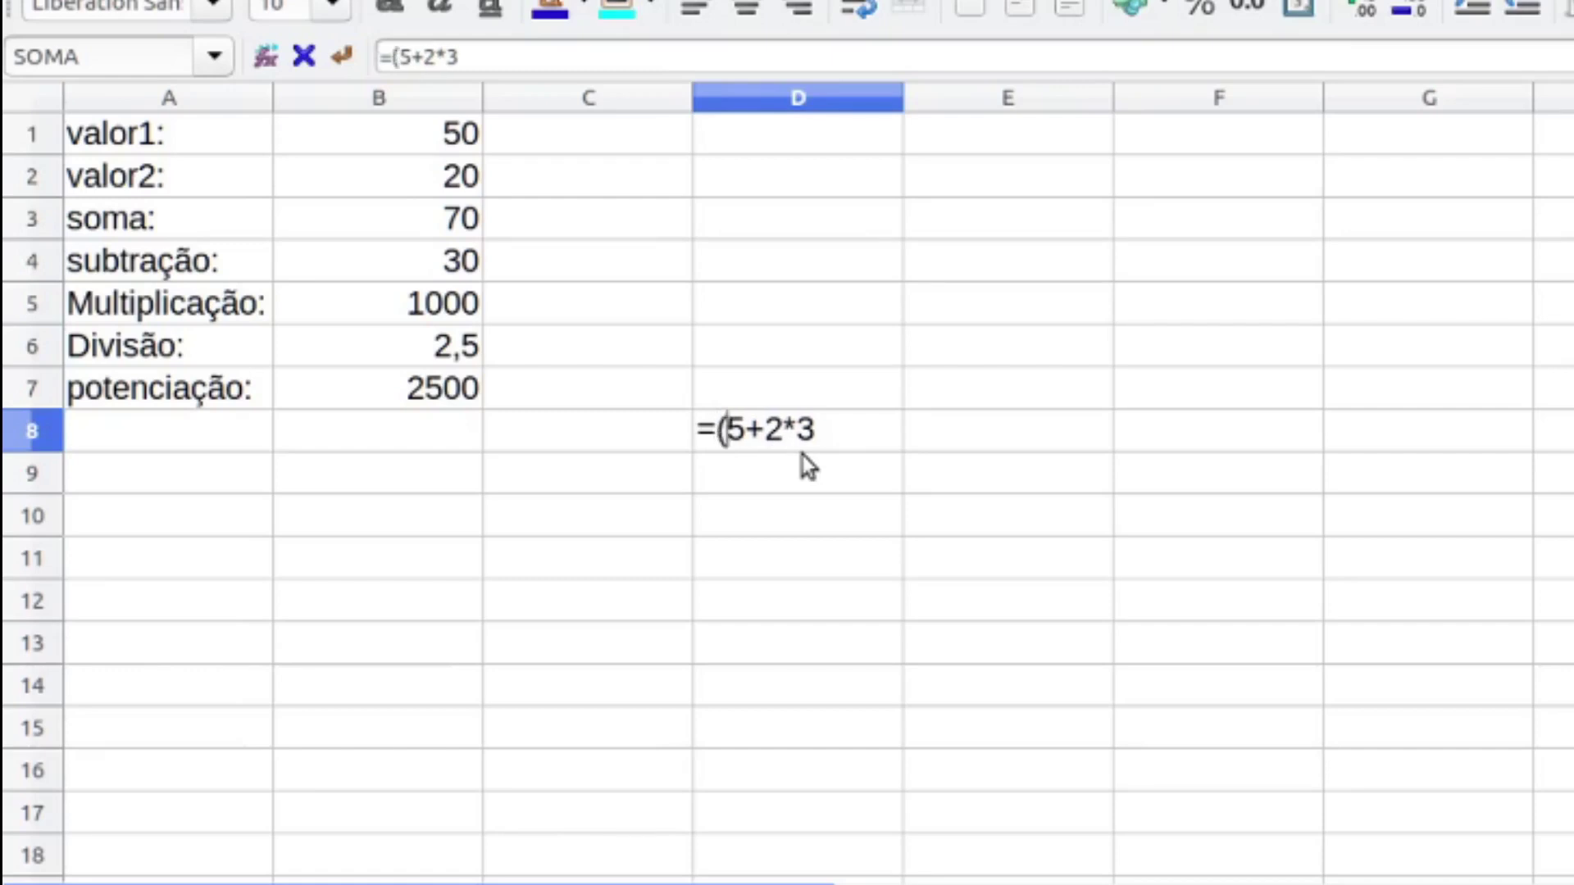
key(Right)
key(Right)
text())
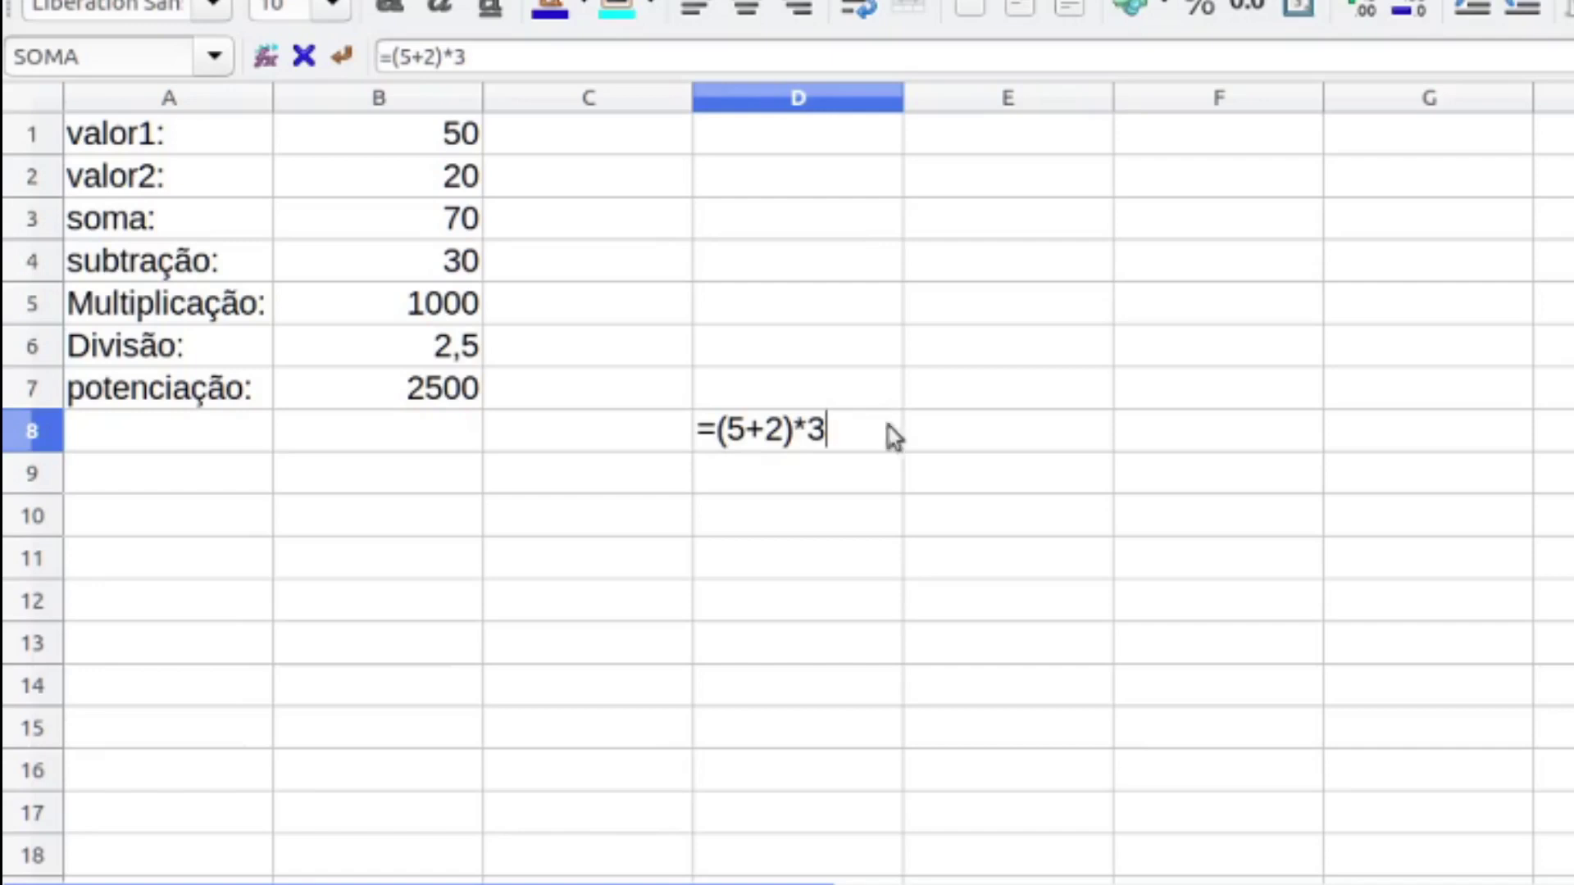
key(Return)
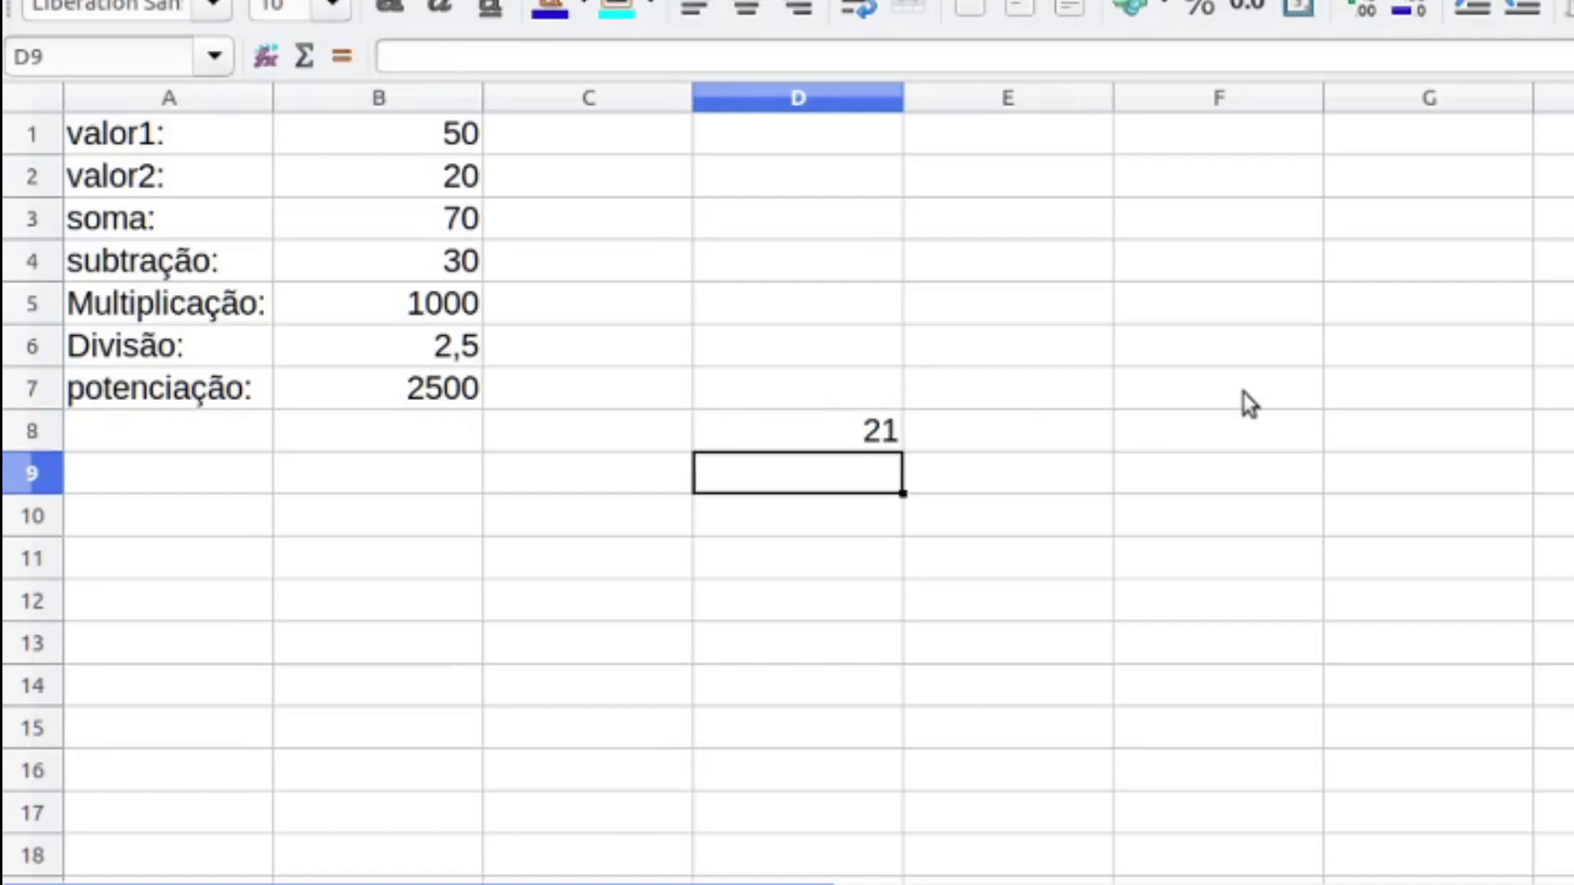